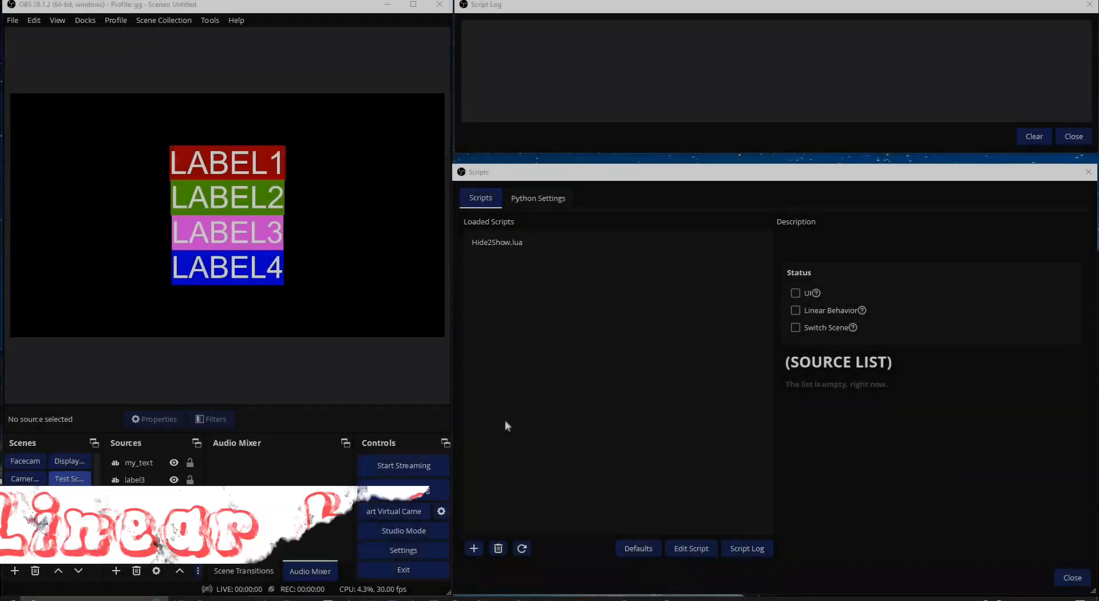
click(506, 426)
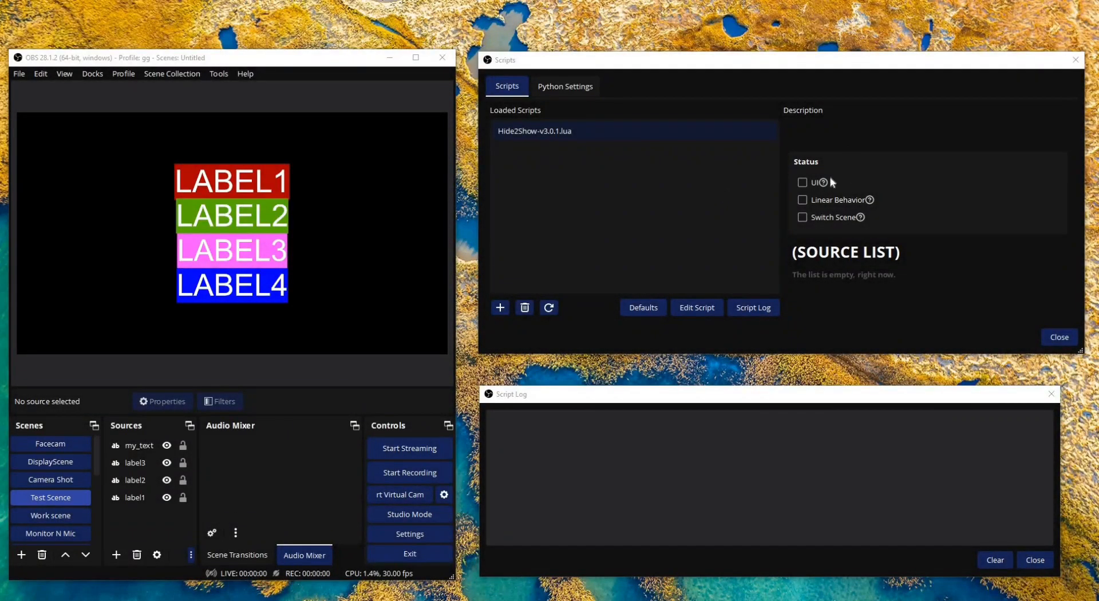
Enable the UI option for the Hide2Show-v3.0.1.lua script and set its configuration scene to Test Scence
click(803, 183)
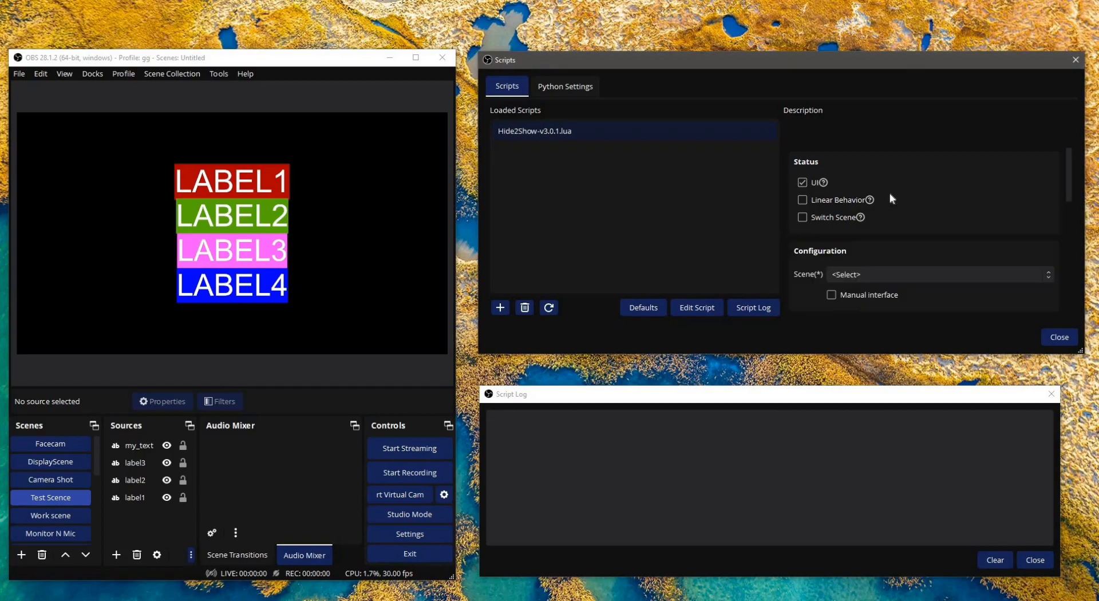
scroll(842, 257, down, 3)
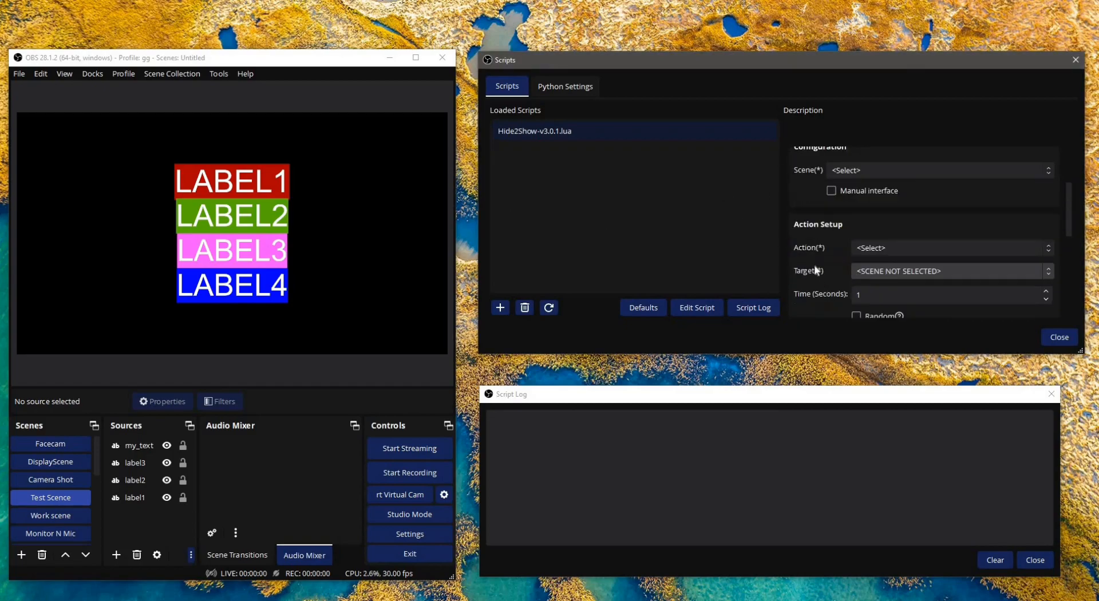
scroll(831, 275, up, 3)
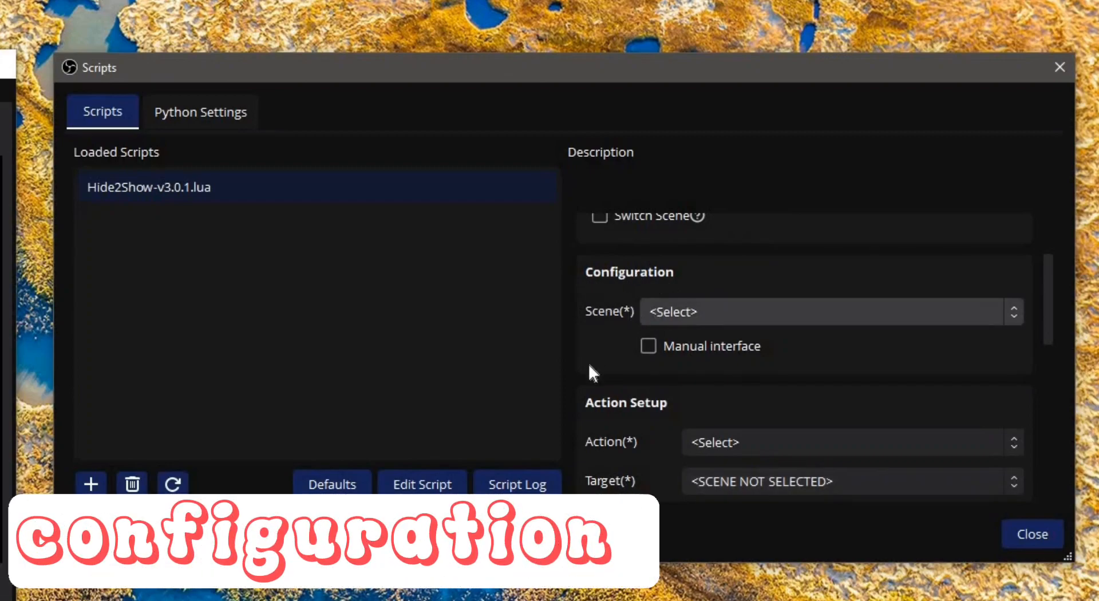
scroll(588, 363, up, 2)
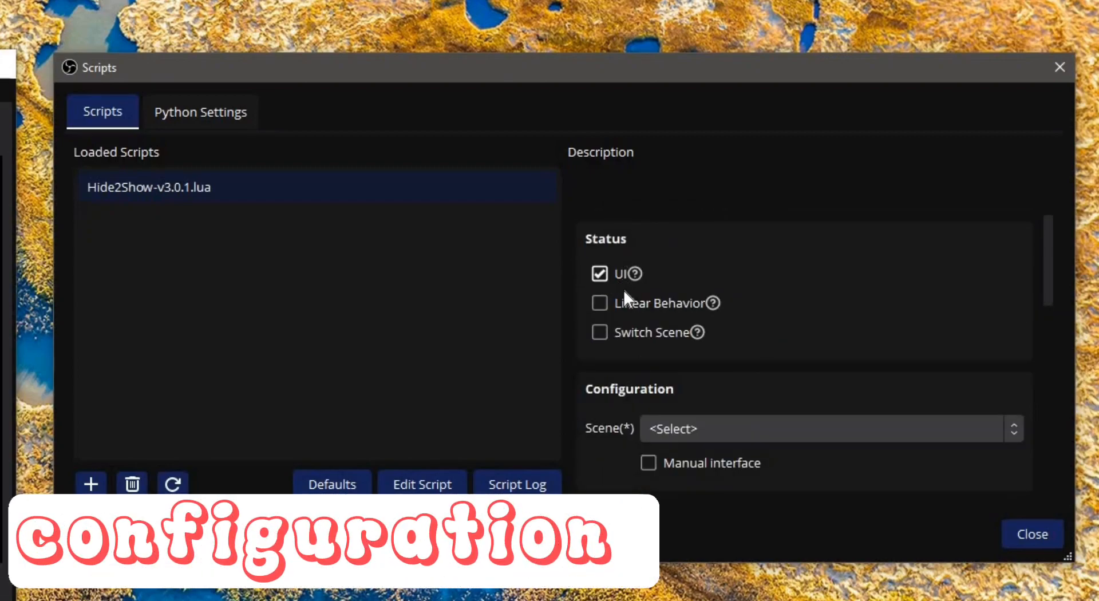
scroll(619, 401, down, 2)
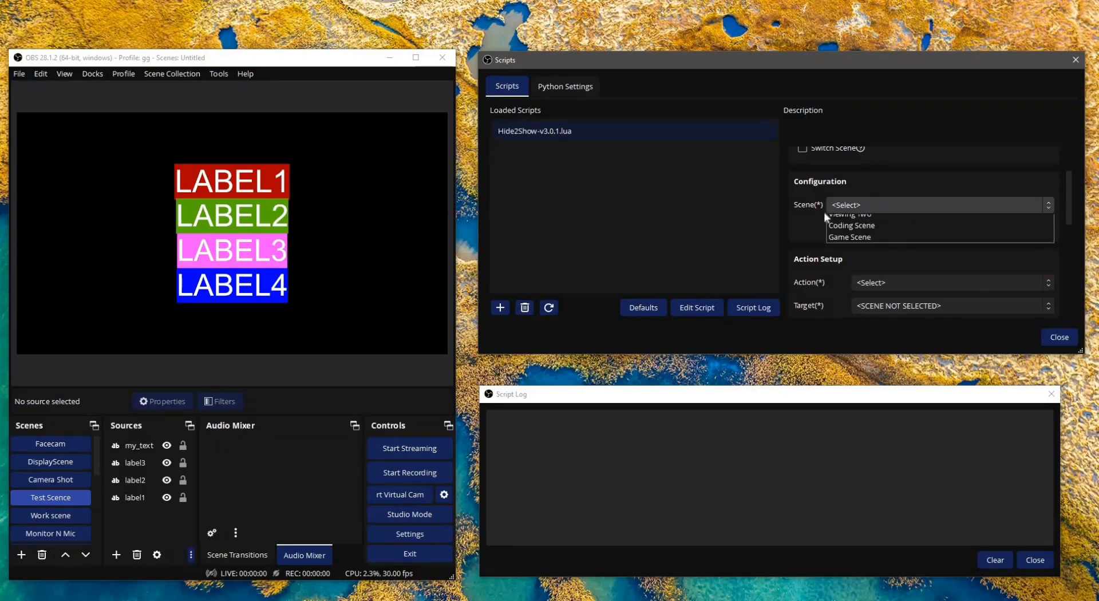
click(699, 322)
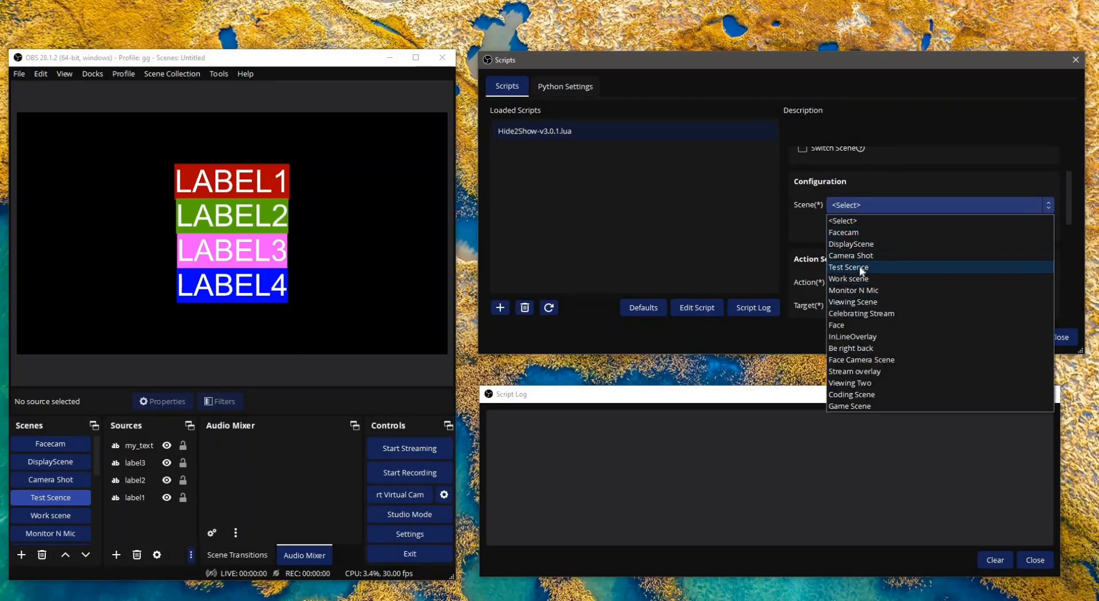
click(861, 269)
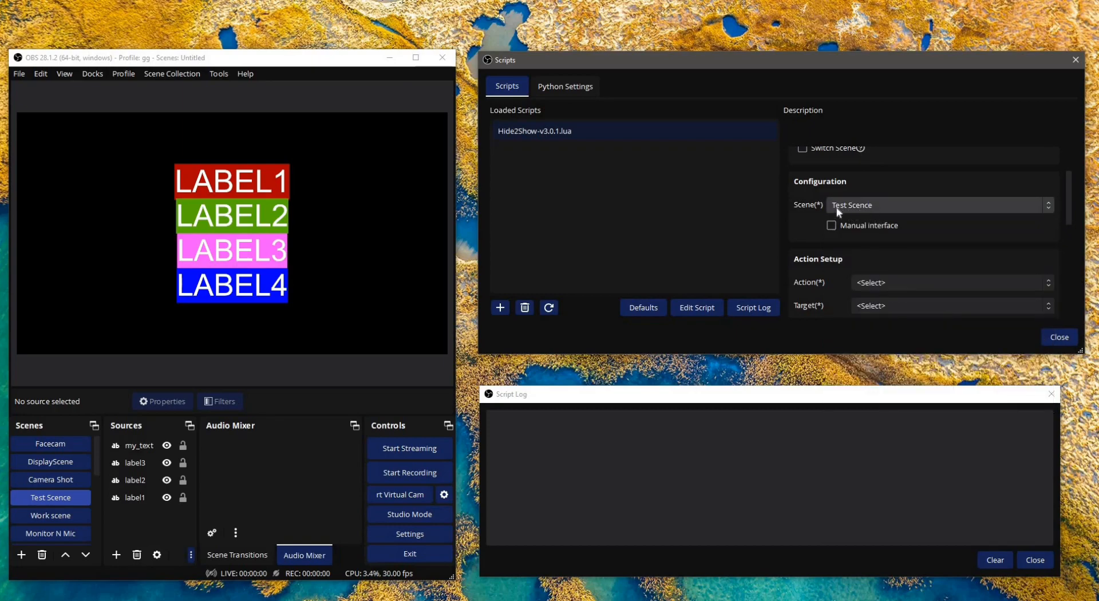
Turn on the manual interface to view its command prompt, and switch it off again
scroll(825, 257, up, 2)
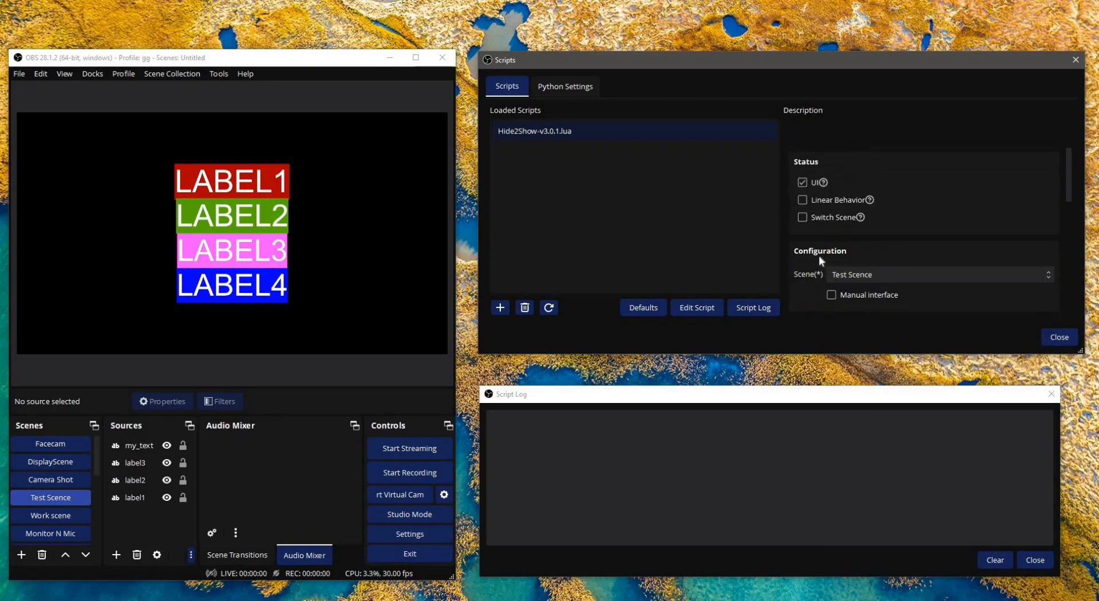
scroll(823, 259, down, 3)
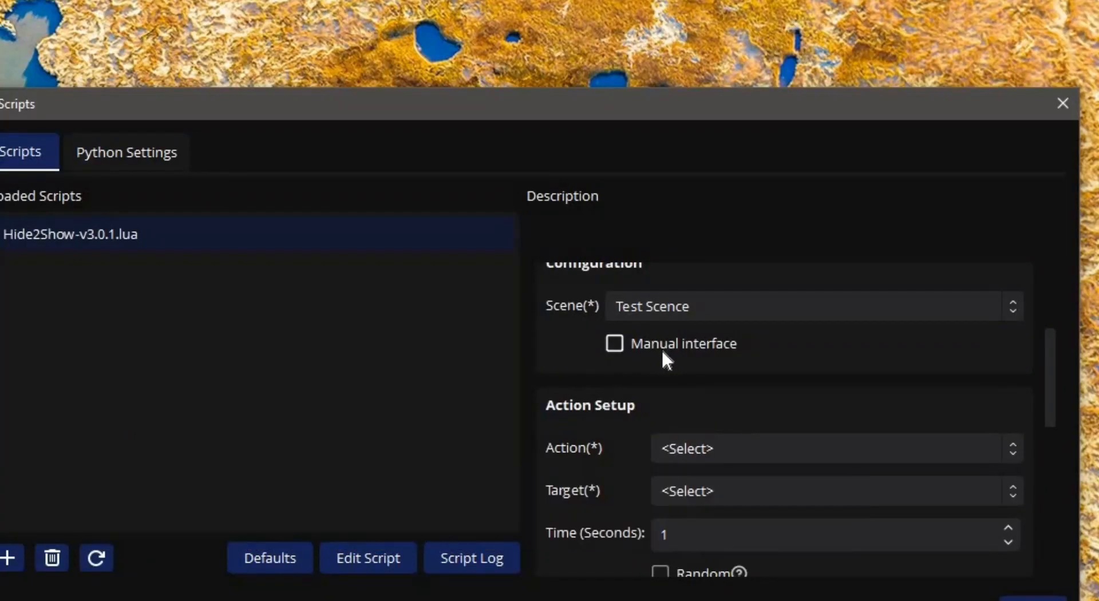
click(661, 349)
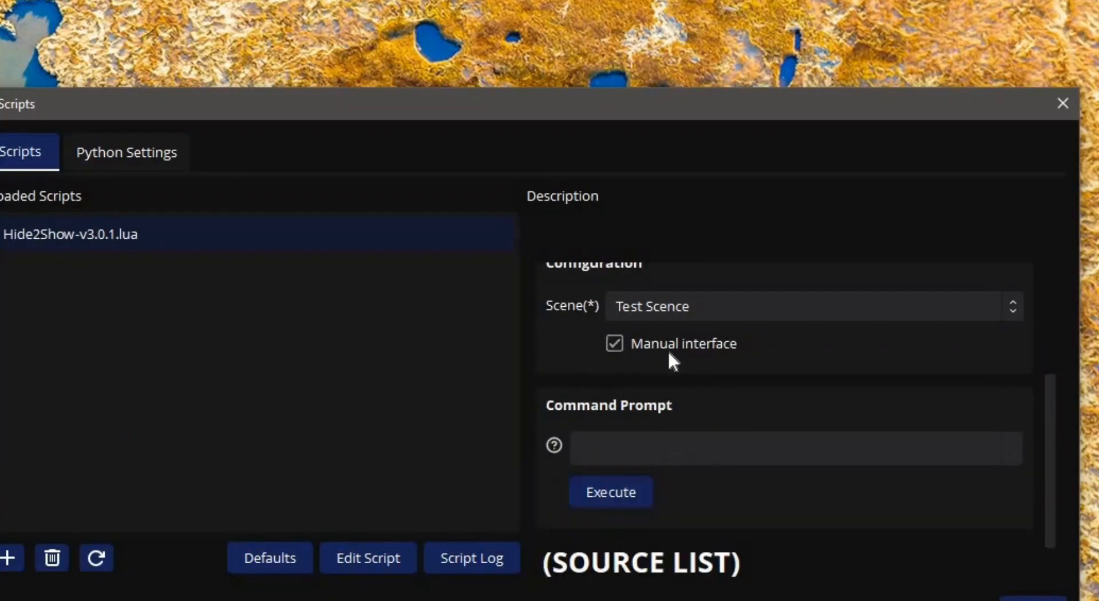
click(571, 458)
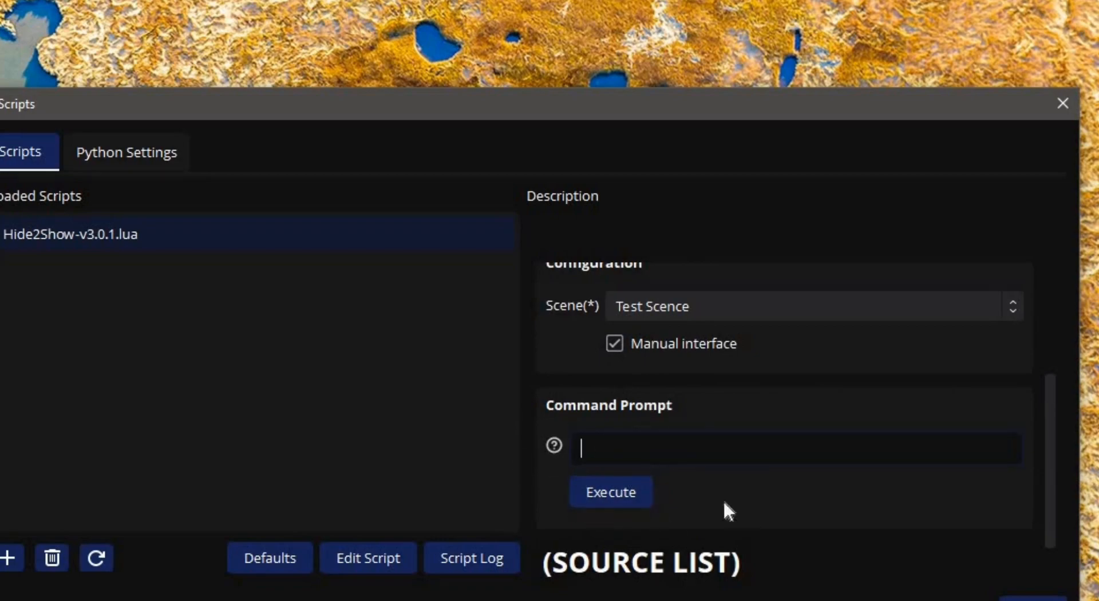
scroll(629, 488, down, 1)
scroll(724, 457, up, 2)
click(679, 427)
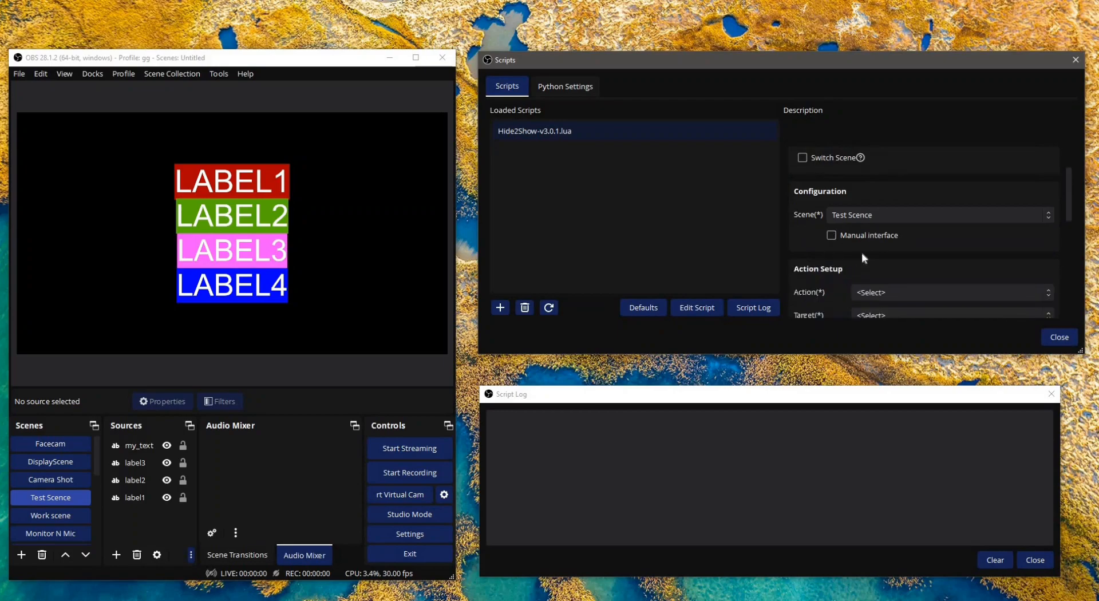
Add a Hide action targeting label1 with a time of 1 second
scroll(669, 457, down, 1)
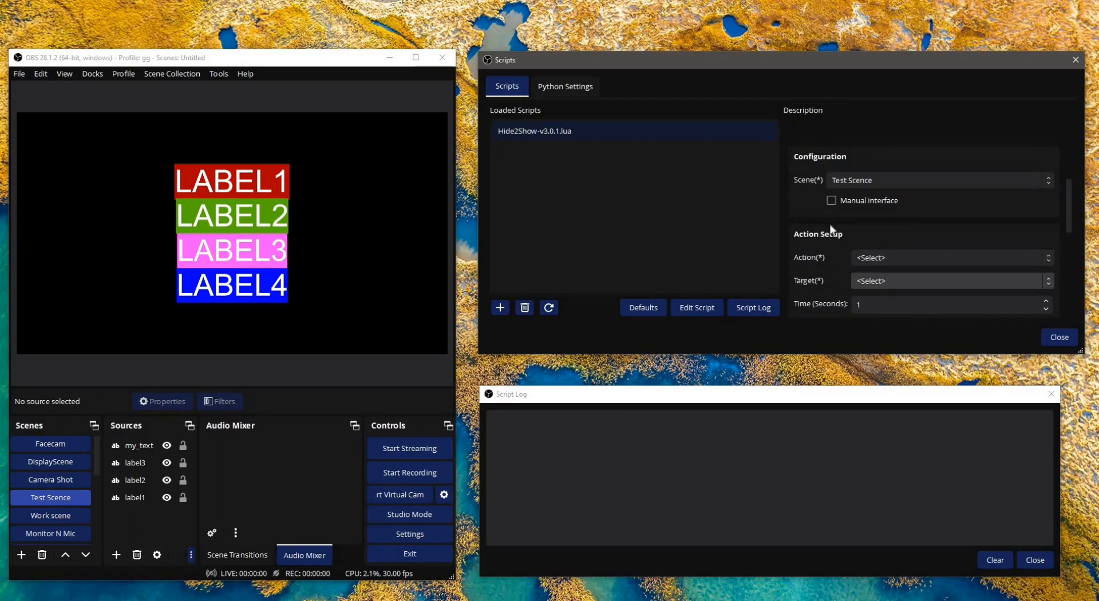
scroll(841, 229, down, 2)
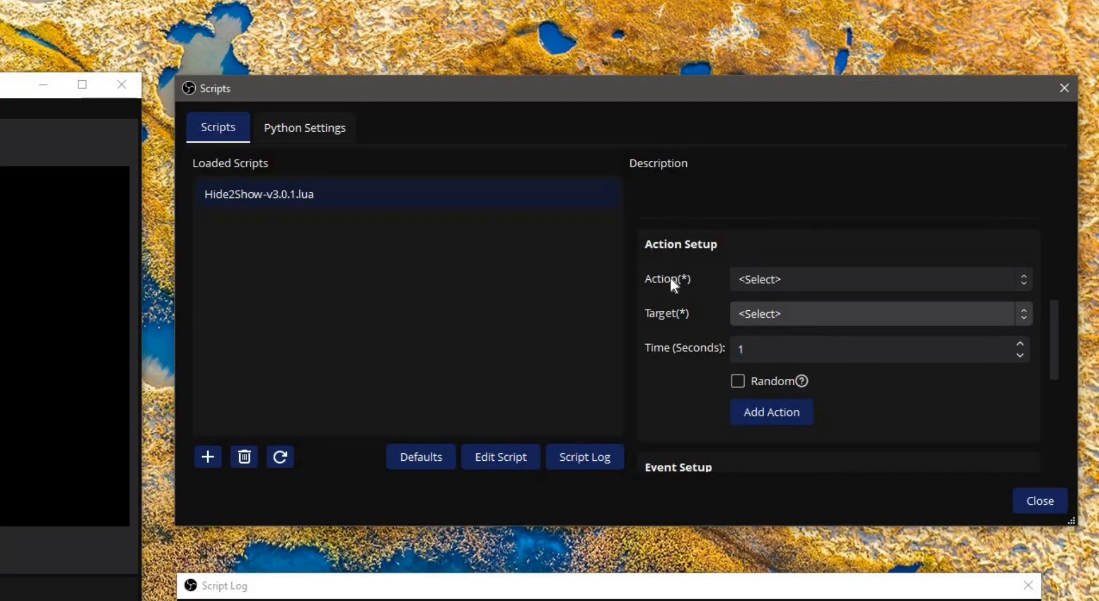
click(796, 279)
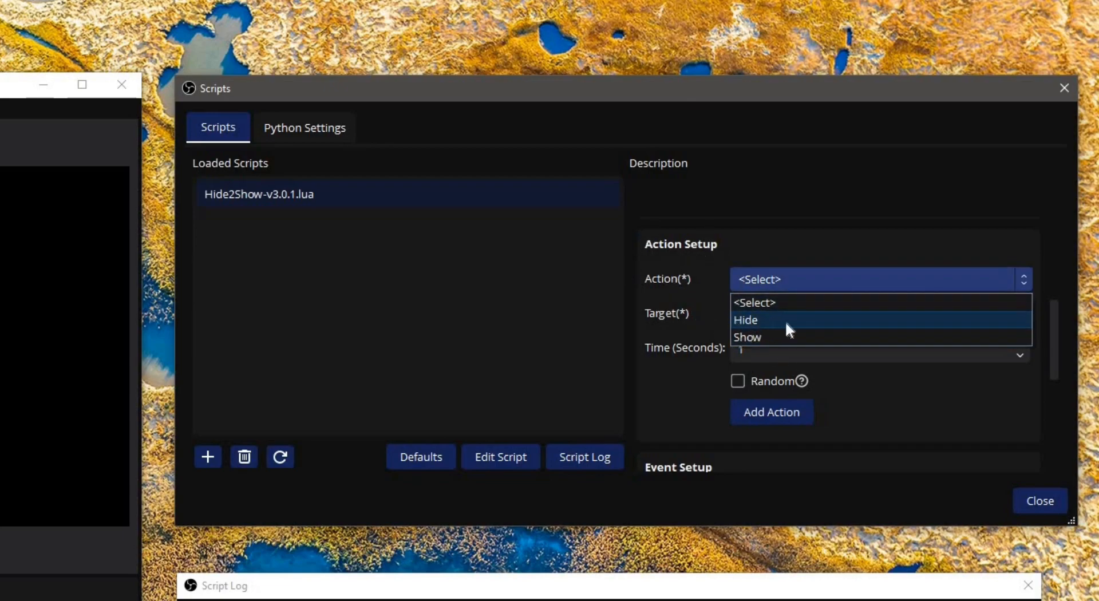
click(803, 321)
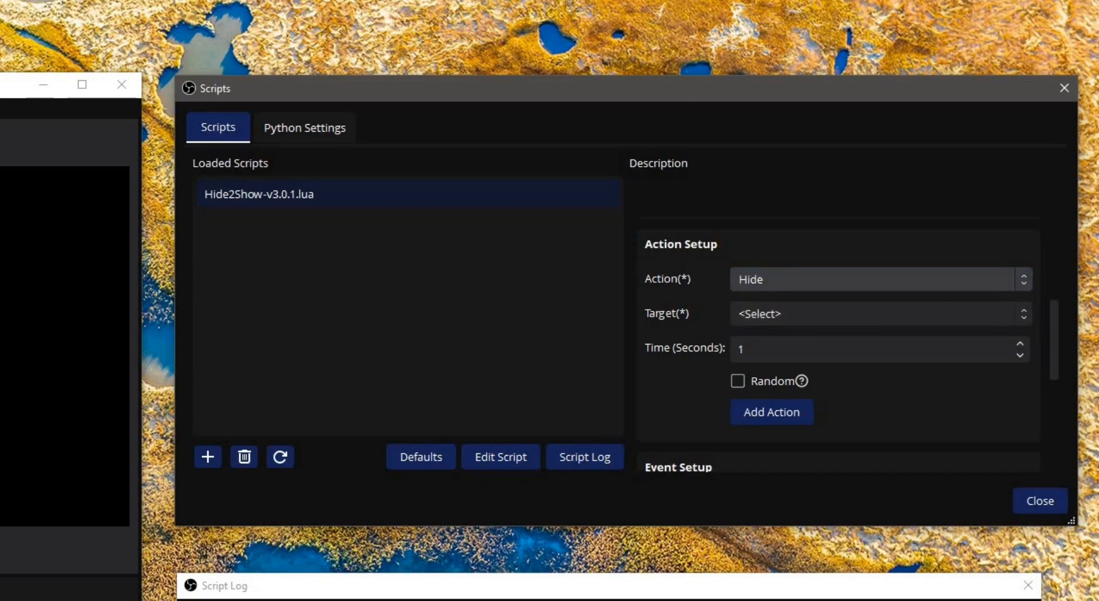
click(759, 316)
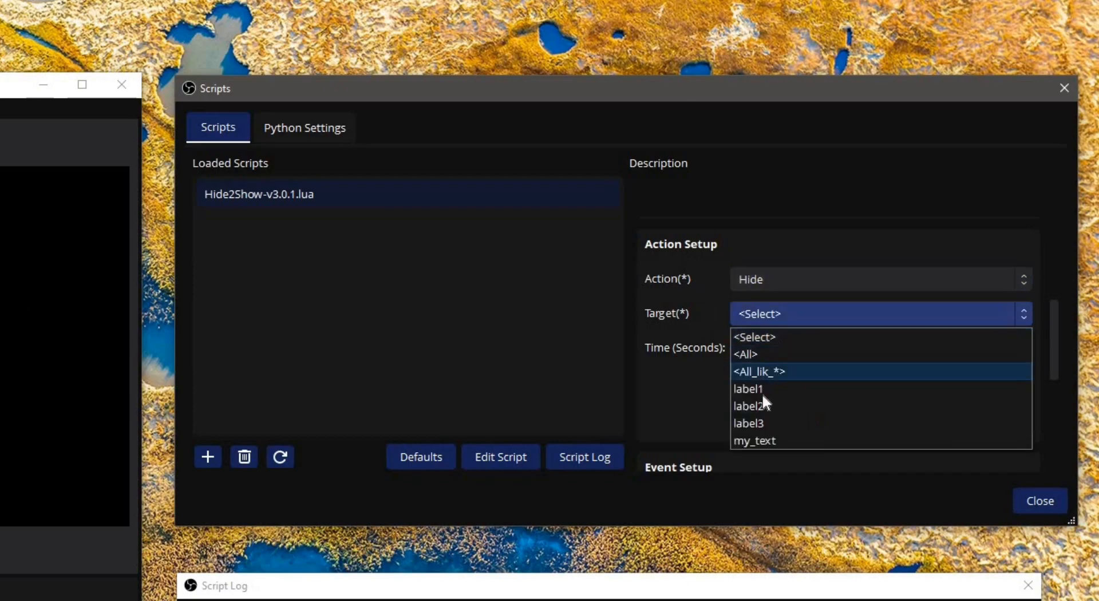
click(782, 392)
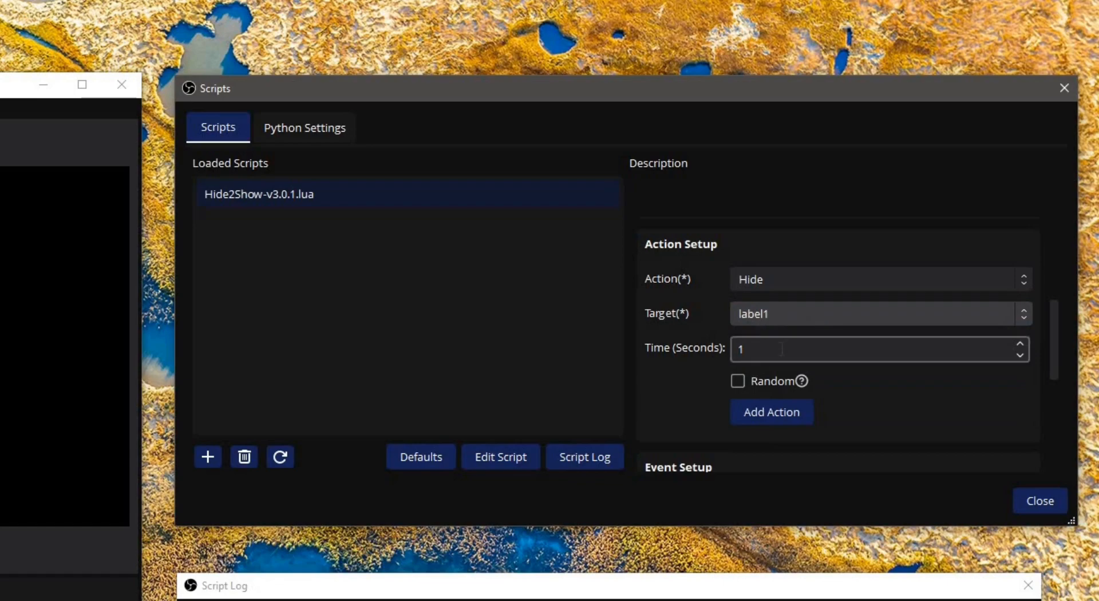
click(782, 348)
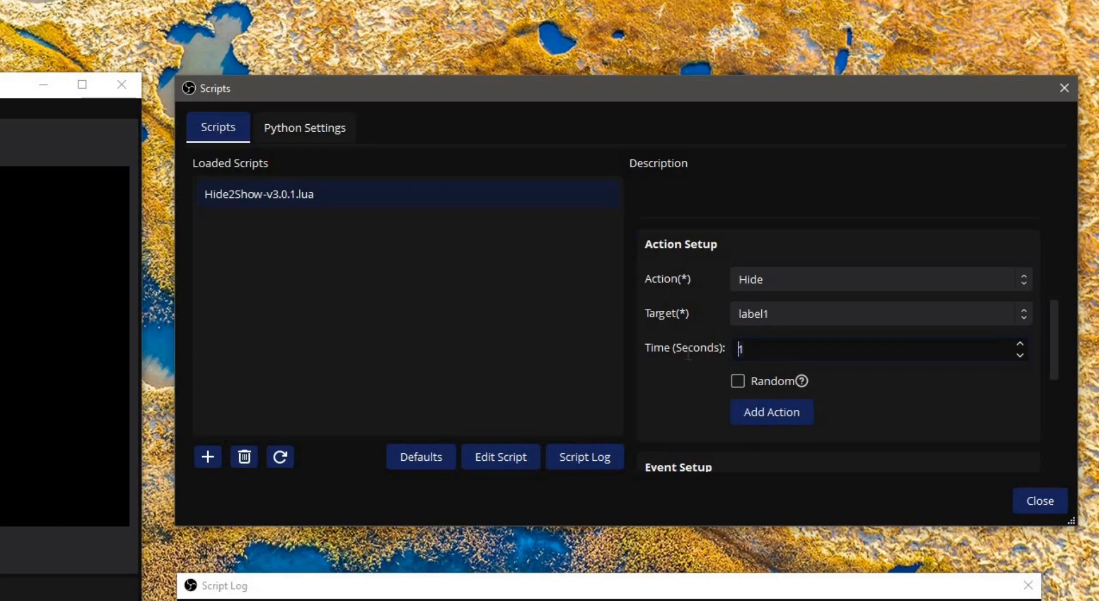
double_click(750, 352)
click(749, 352)
click(795, 410)
click(772, 420)
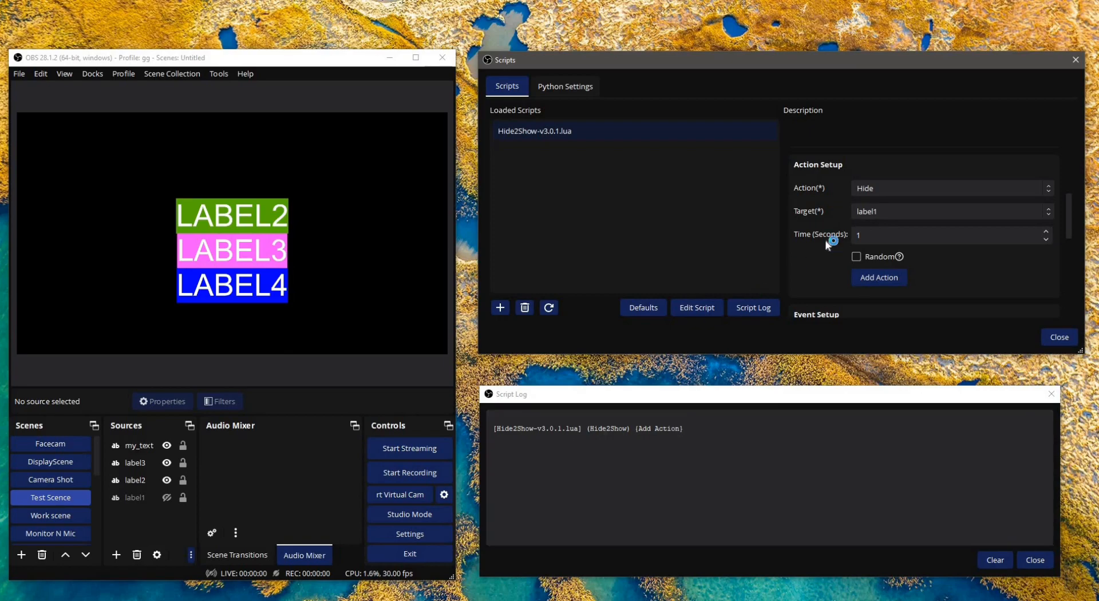
Add a Show action targeting label1 with a time of 1 second
scroll(888, 277, down, 5)
scroll(806, 278, down, 1)
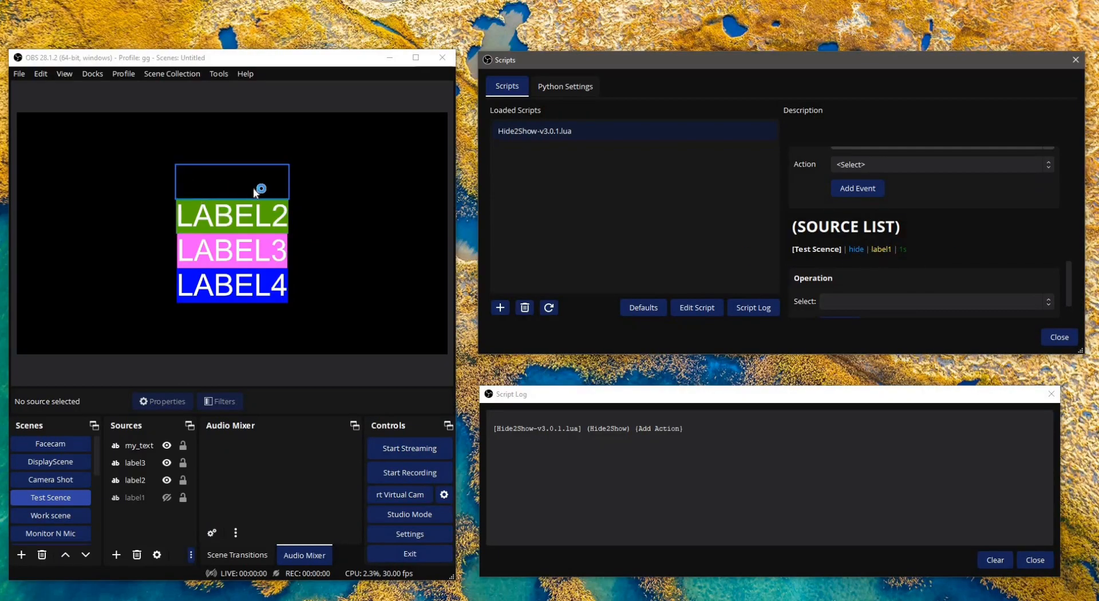
scroll(916, 229, up, 2)
scroll(825, 218, up, 4)
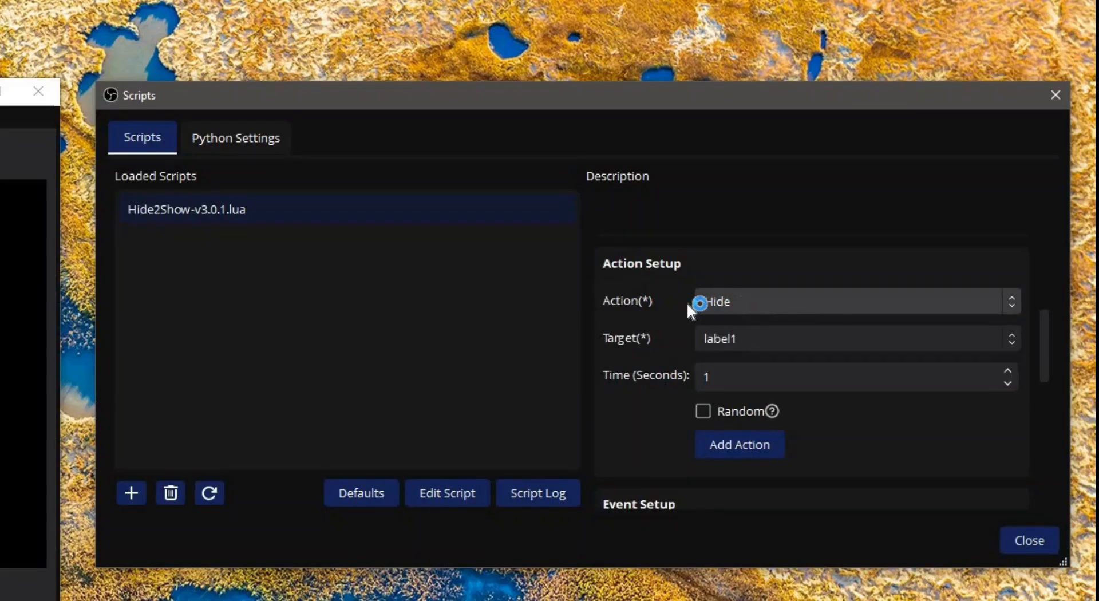
click(774, 303)
click(729, 361)
click(745, 447)
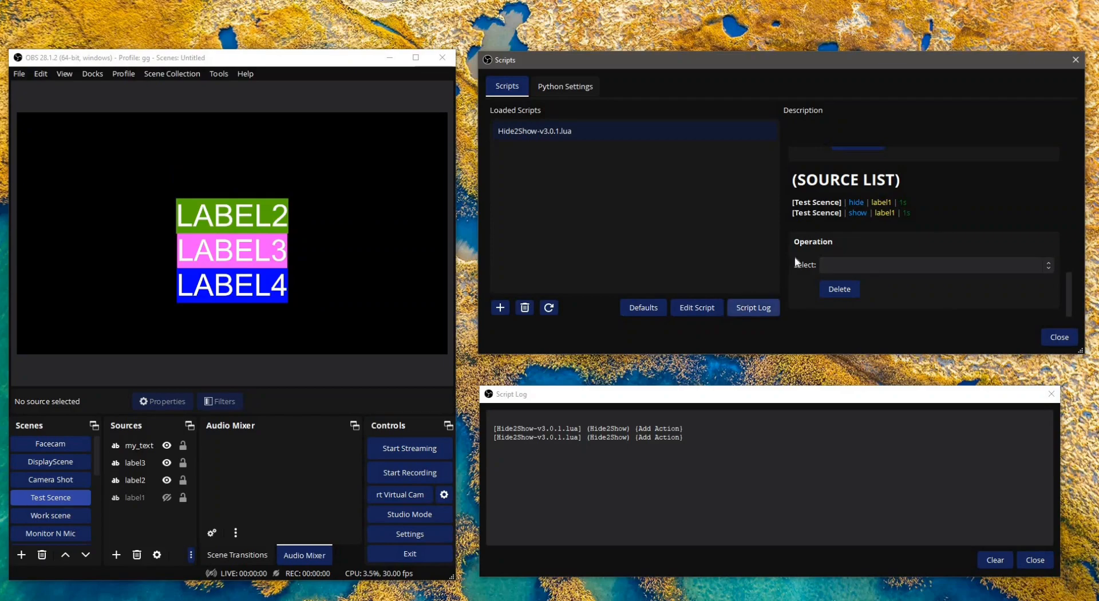
Enable Linear Behavior in the script's status settings
scroll(797, 260, up, 5)
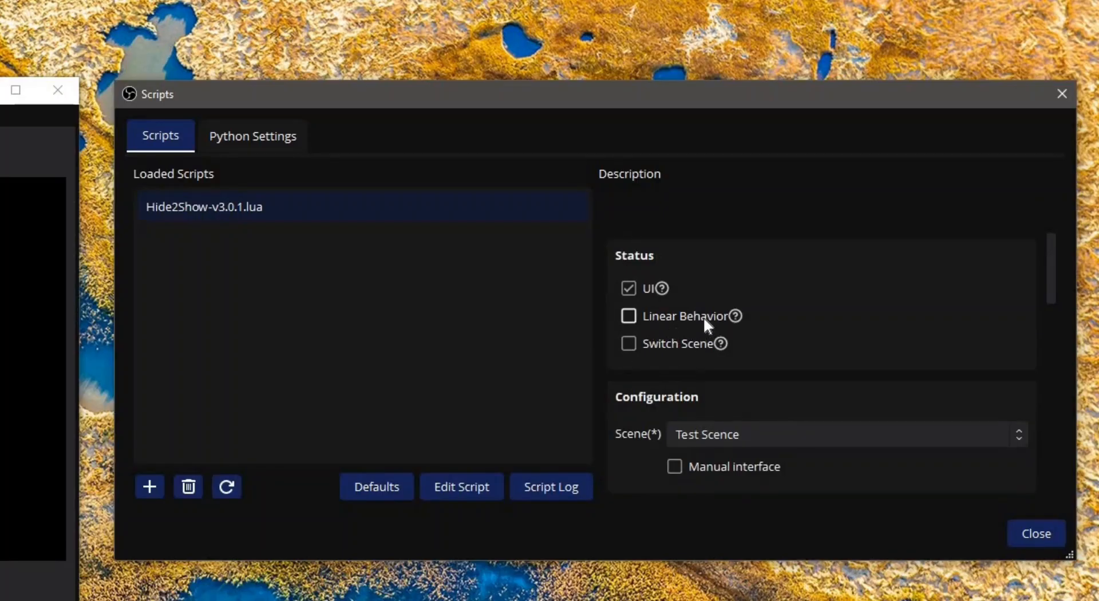
click(665, 317)
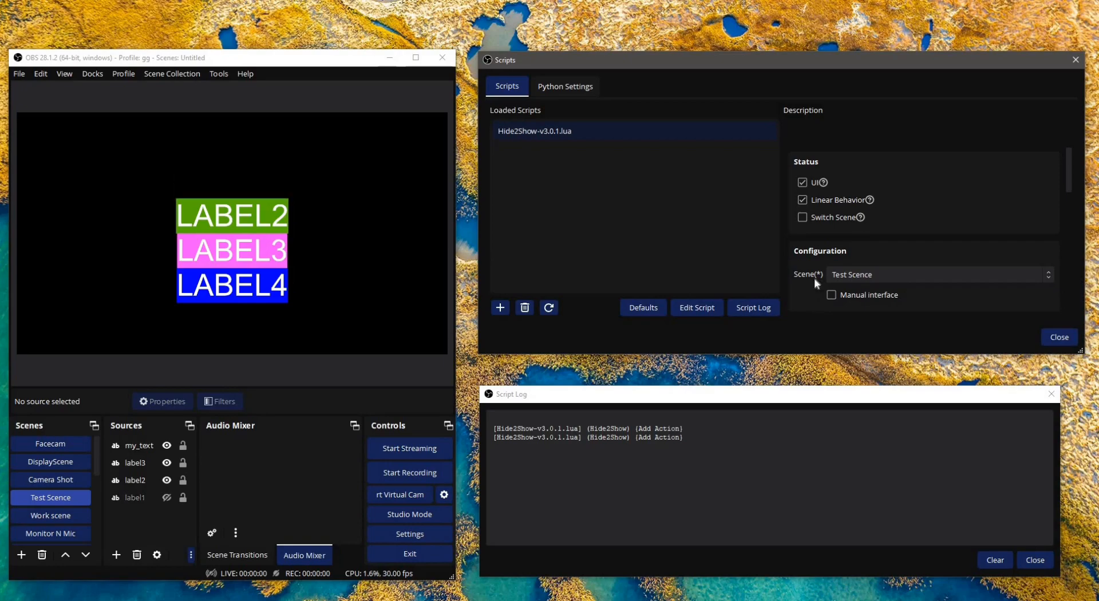
scroll(807, 276, down, 5)
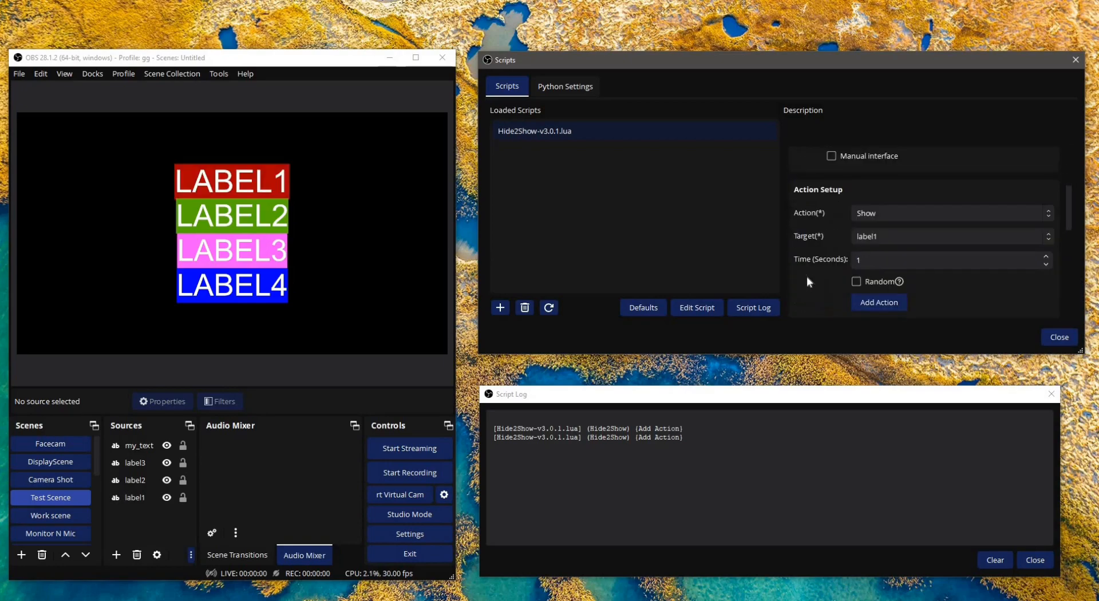
scroll(818, 280, up, 5)
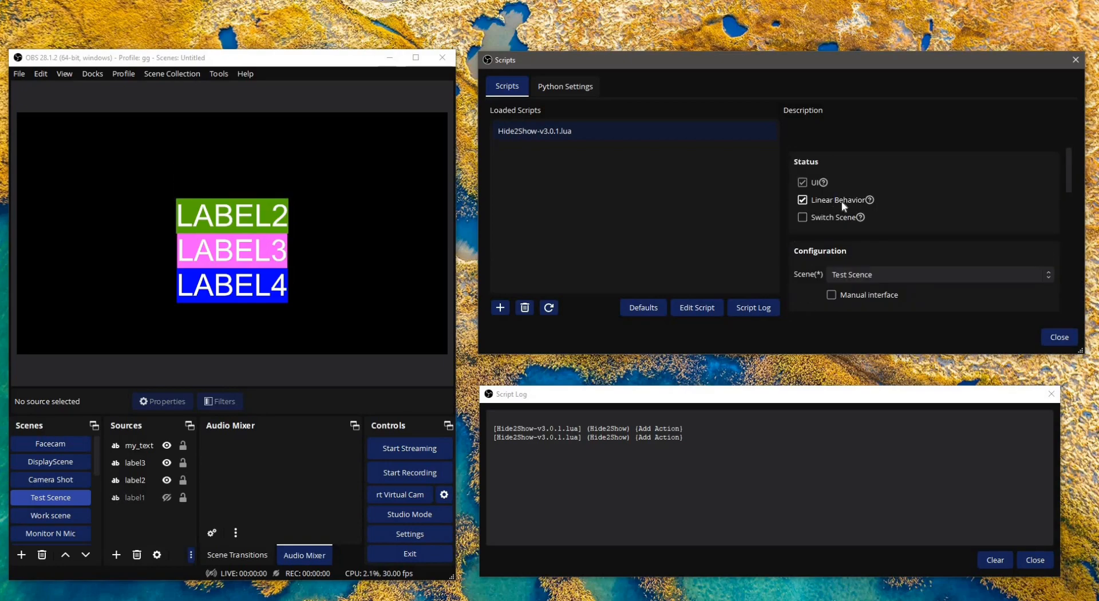
Examine the source list entries and status settings while the hide and show actions run on label1
scroll(825, 286, down, 10)
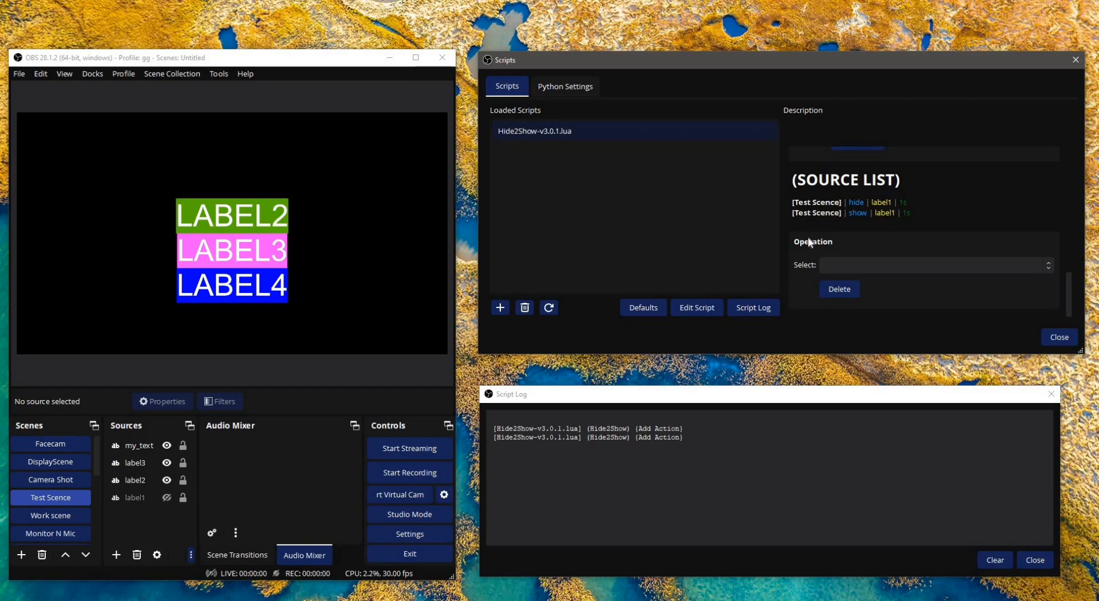
scroll(950, 240, up, 5)
scroll(815, 204, up, 5)
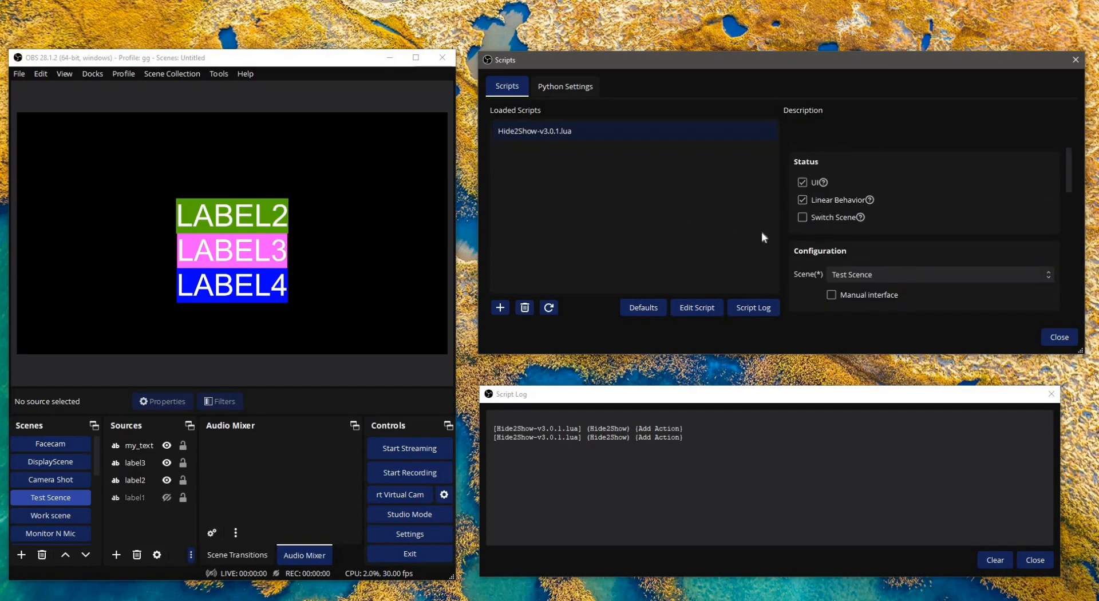
scroll(822, 278, down, 8)
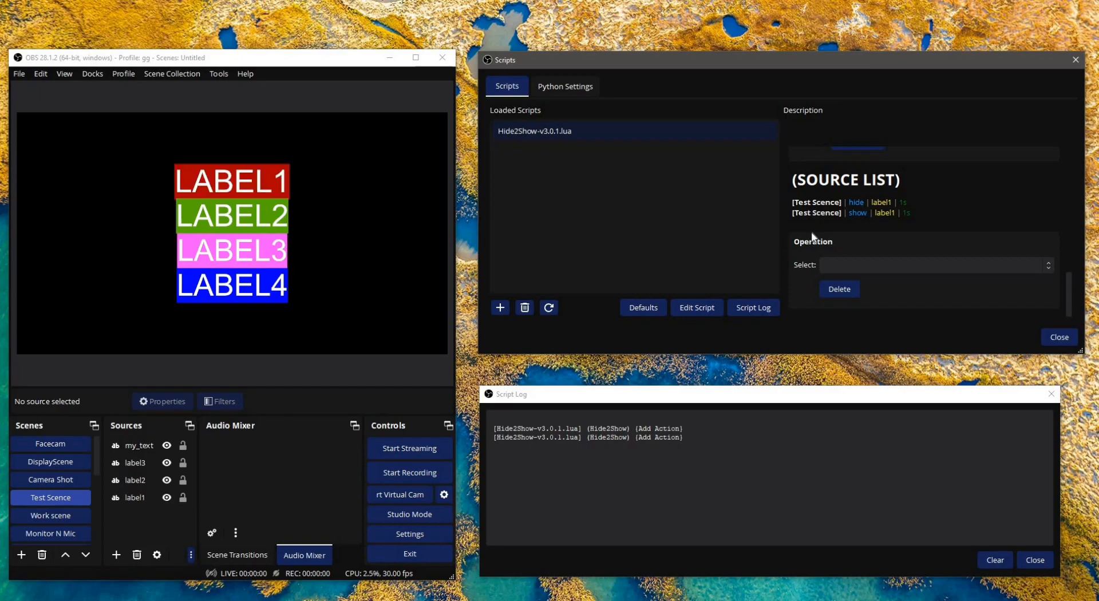
scroll(896, 206, up, 3)
scroll(827, 305, down, 2)
scroll(827, 304, down, 1)
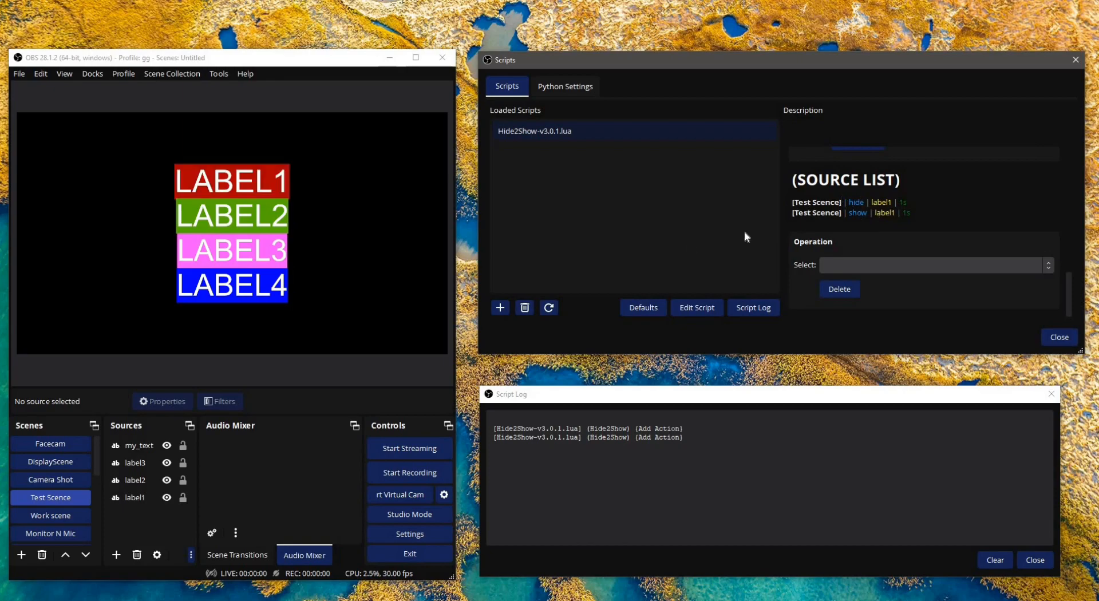
Disable Linear Behavior in the script's status settings and go to the Operation section under the source list
scroll(821, 266, up, 3)
scroll(820, 269, up, 5)
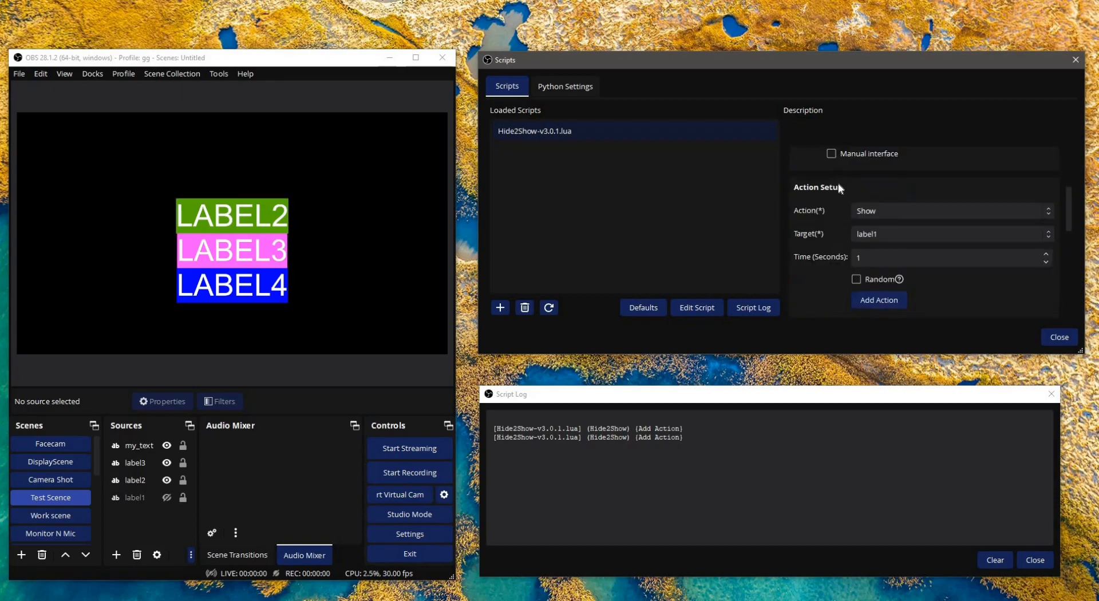
click(836, 203)
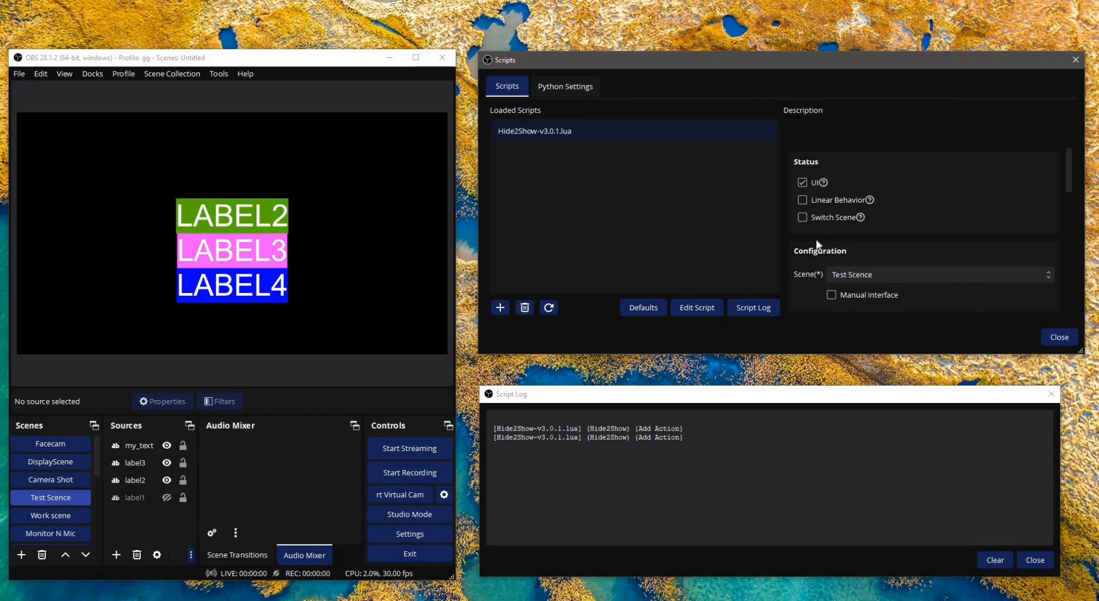
scroll(813, 234, down, 6)
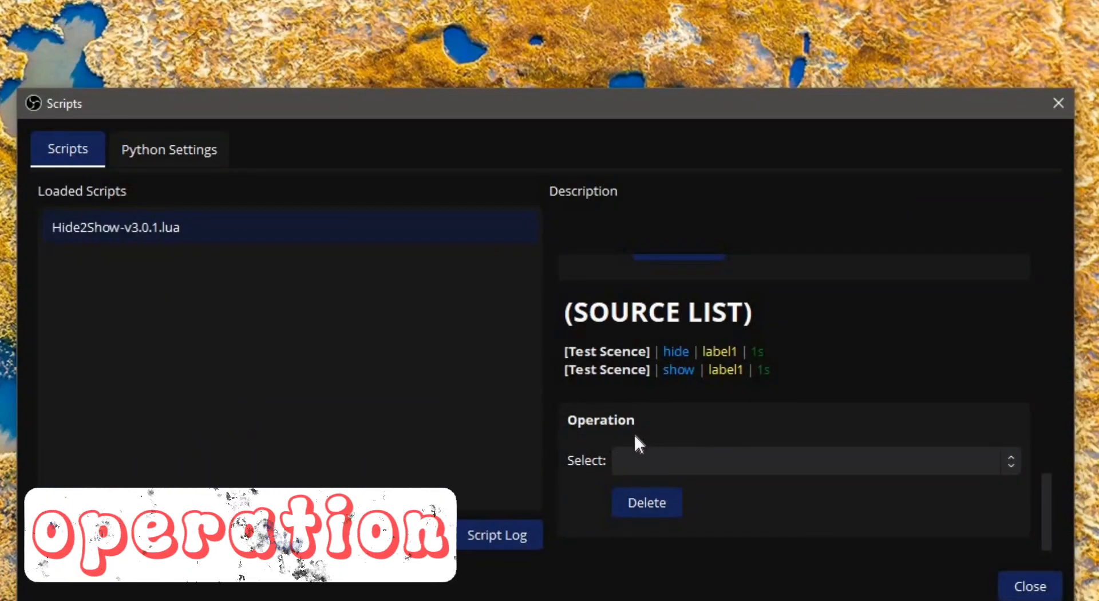
Delete the hide label1 and show label1 entries from the source list
click(691, 458)
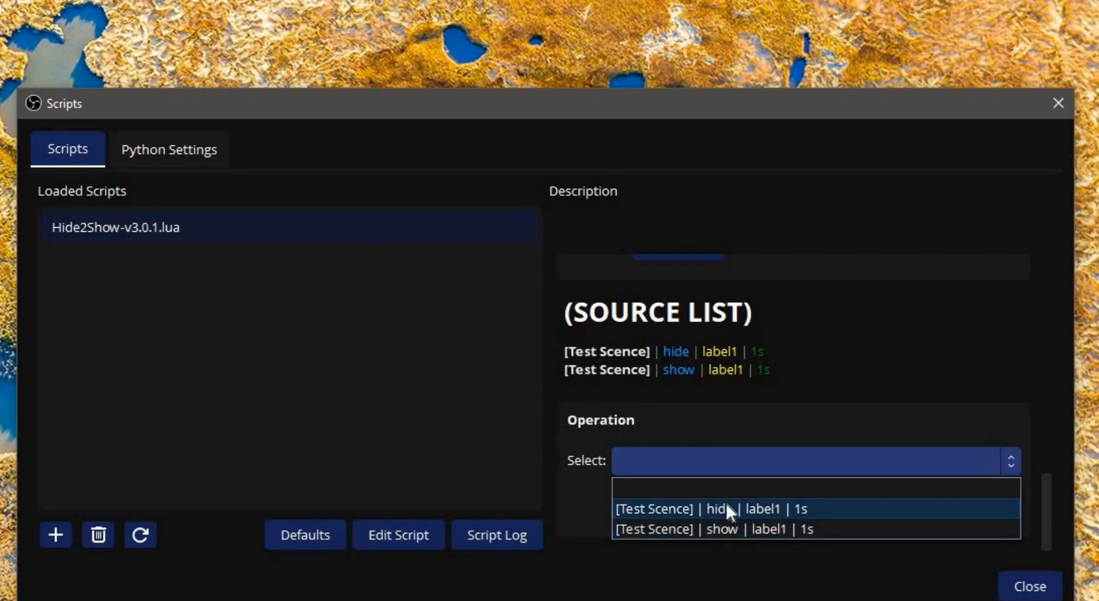
click(711, 494)
click(715, 453)
click(689, 507)
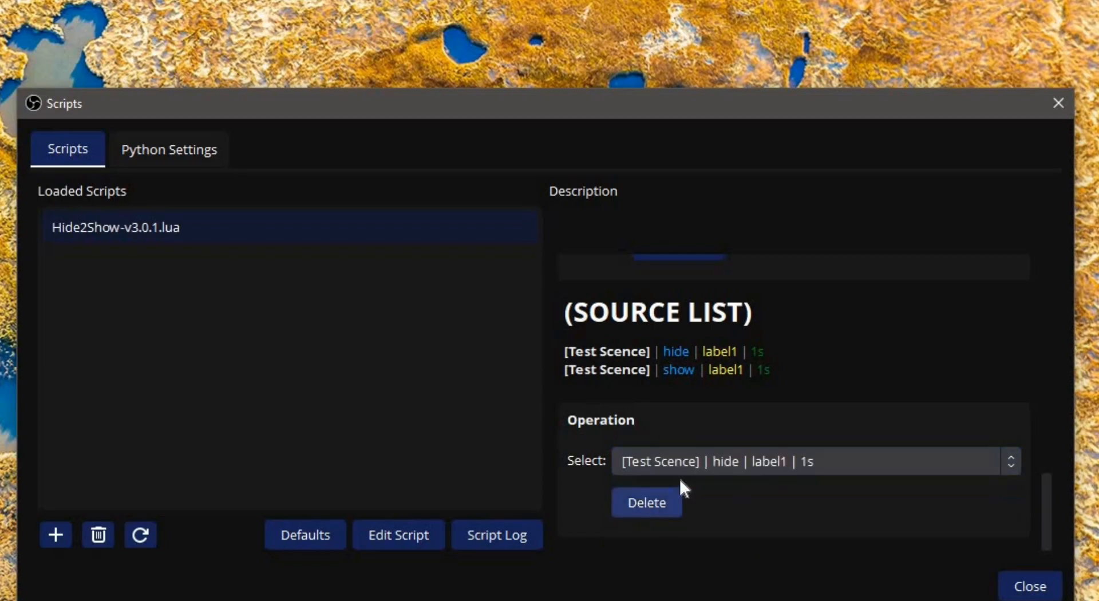
click(647, 500)
click(701, 461)
click(704, 510)
click(658, 501)
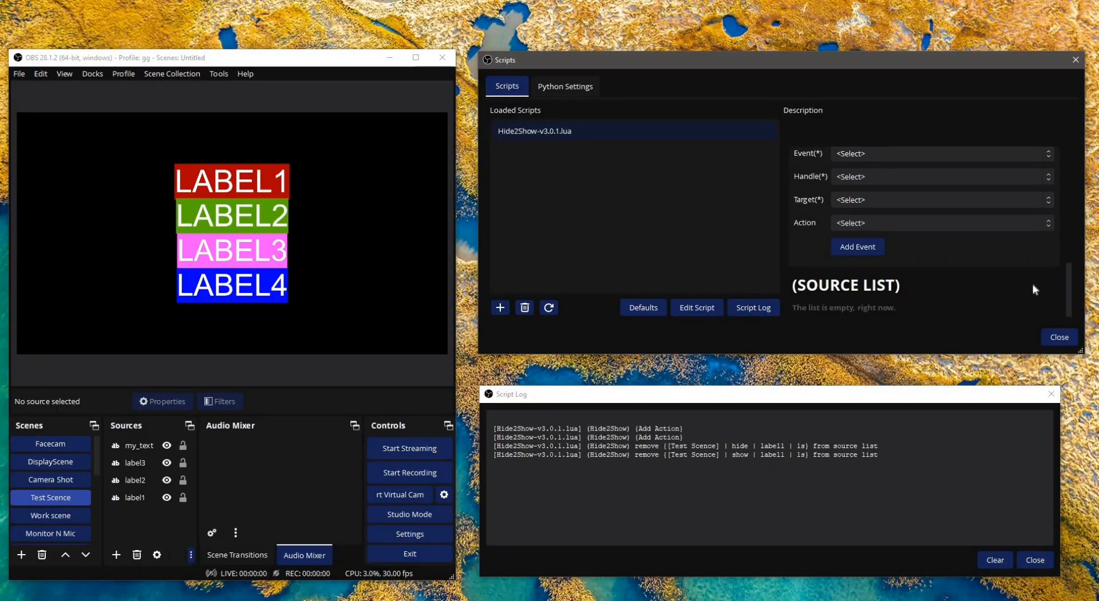
Add a Show action and a Hide action targeting label1, each with a time of 1 second
scroll(927, 269, up, 2)
scroll(899, 211, up, 2)
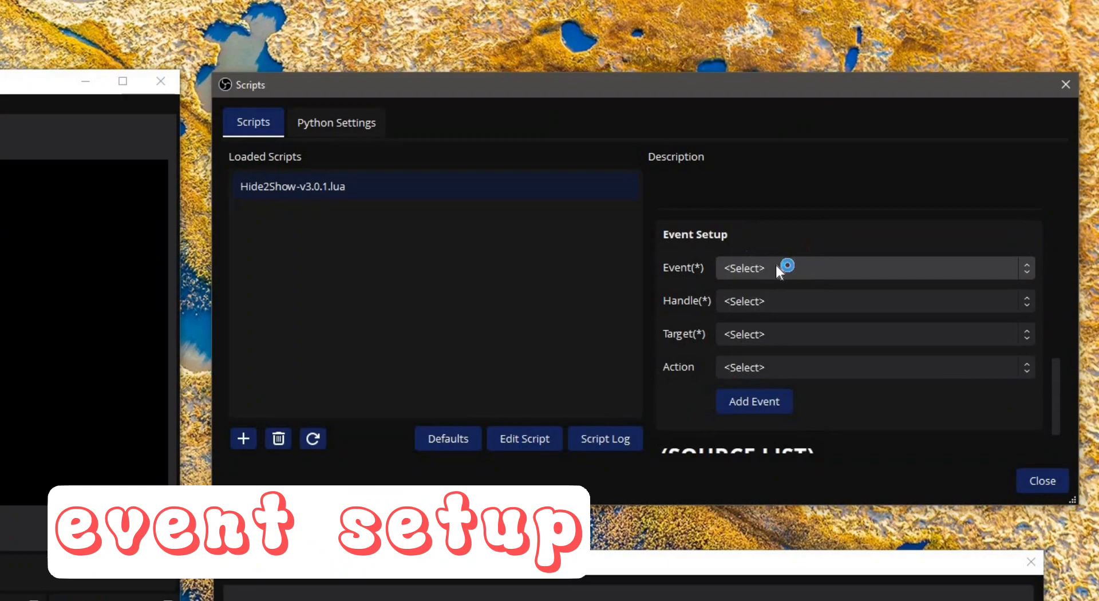
click(773, 275)
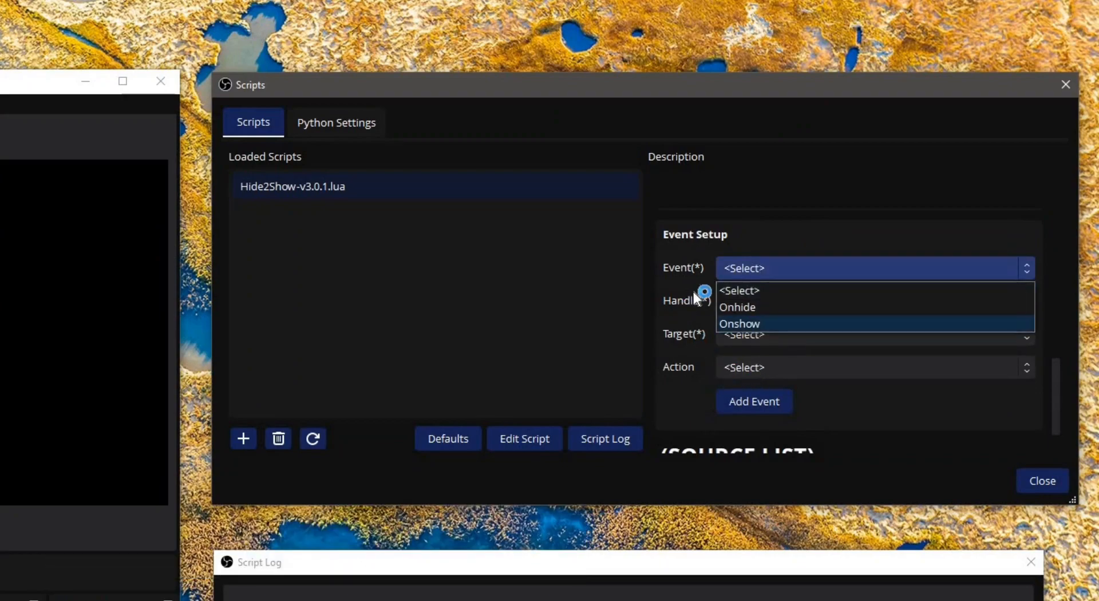
click(691, 343)
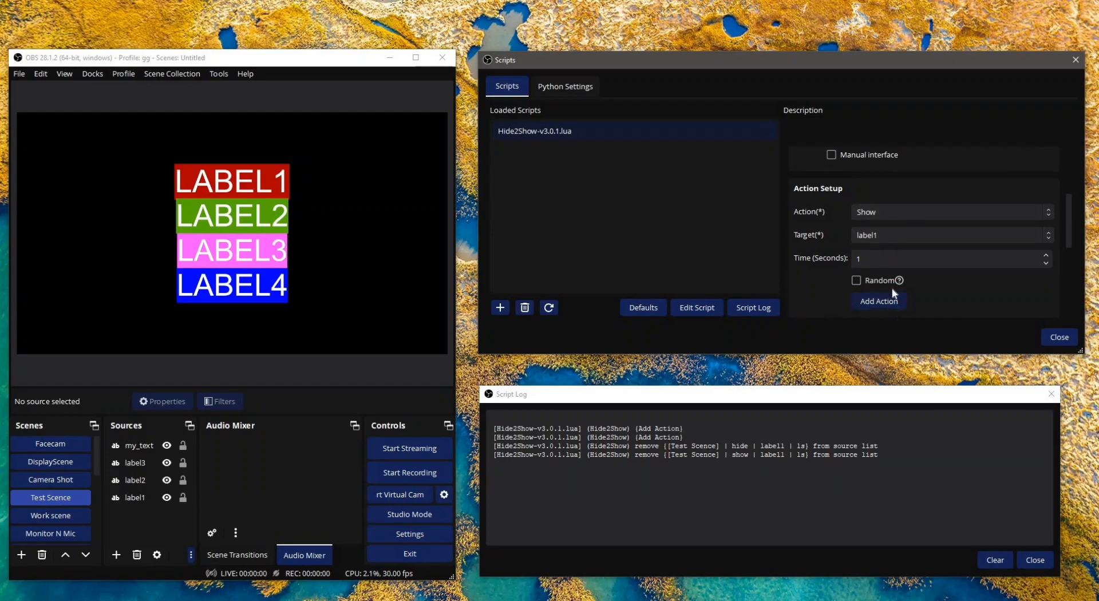
click(894, 298)
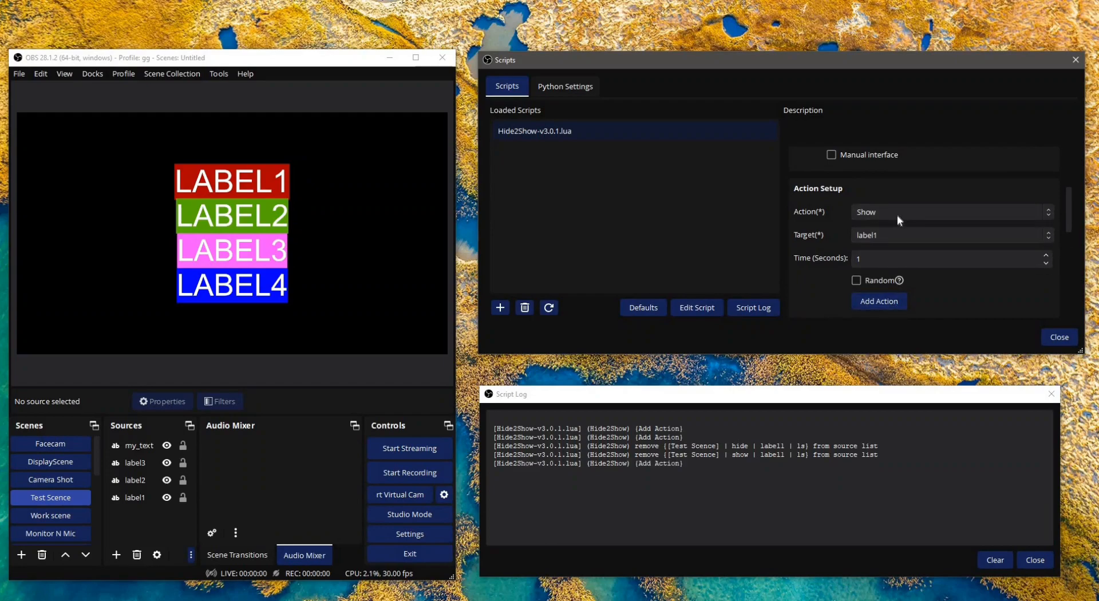
click(898, 214)
click(891, 245)
click(880, 303)
Enable Linear Behavior in the script's status settings and go to the source list
scroll(820, 248, up, 5)
click(828, 202)
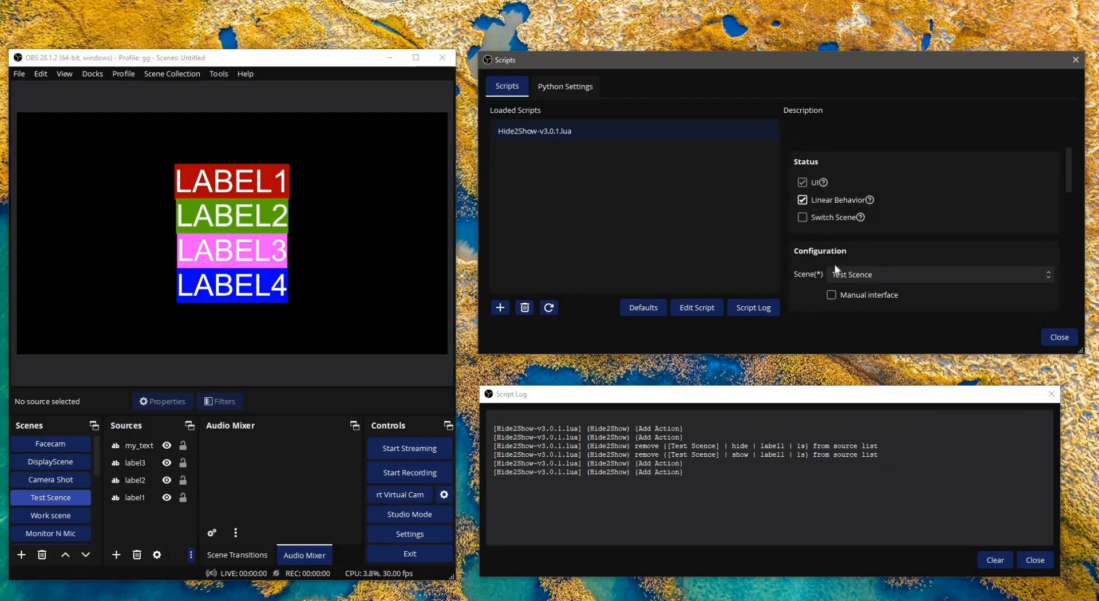
scroll(825, 269, down, 5)
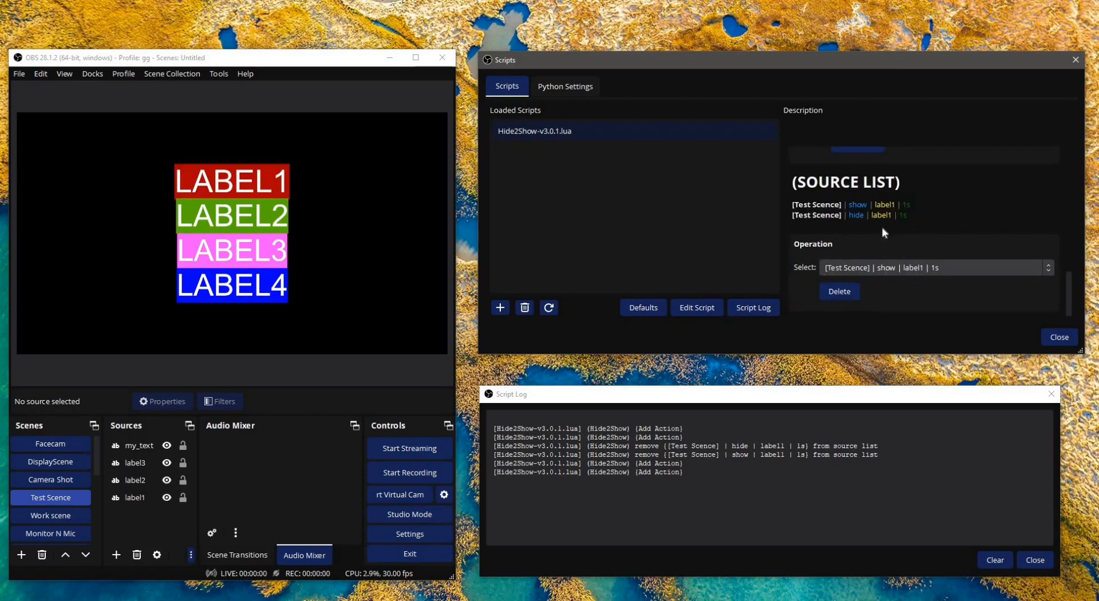
In Event Setup, set the event to Onhide with label1 as its handle
scroll(815, 229, up, 2)
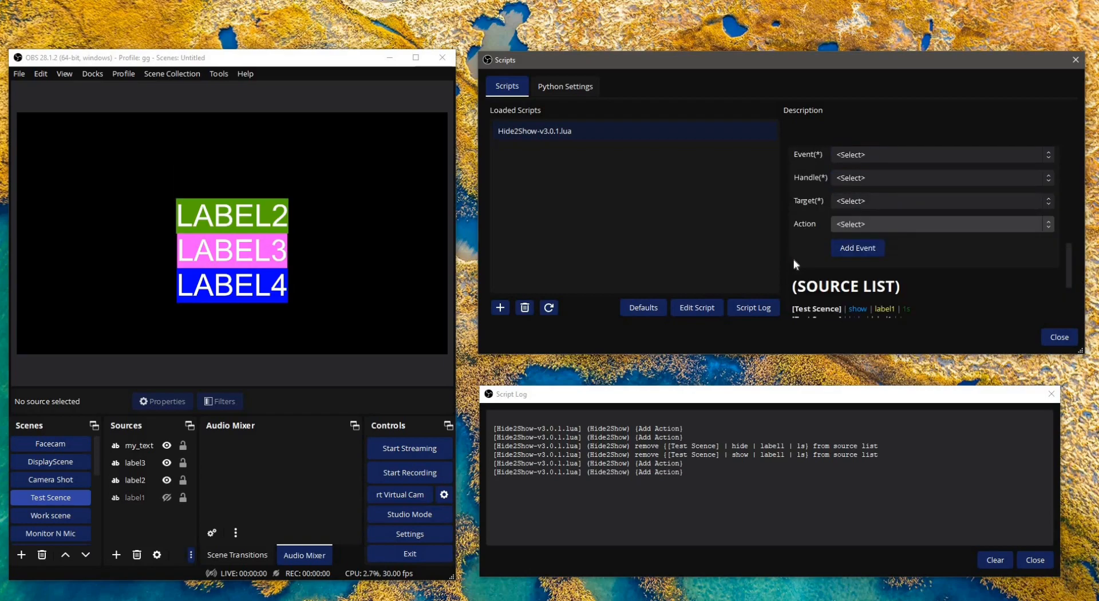
scroll(818, 180, up, 2)
click(755, 276)
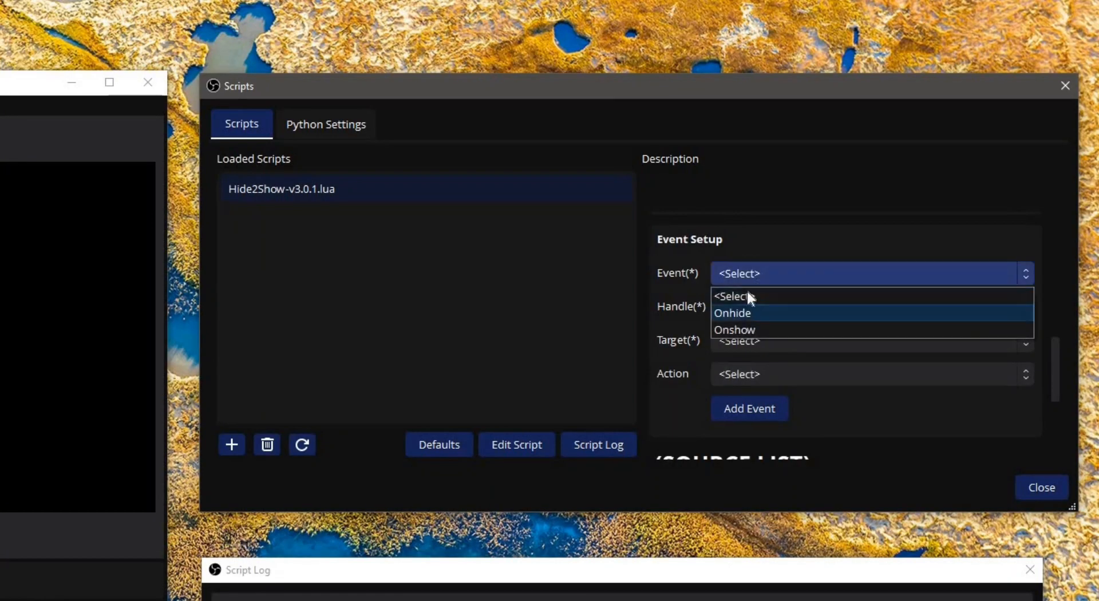
click(738, 327)
click(751, 274)
click(745, 313)
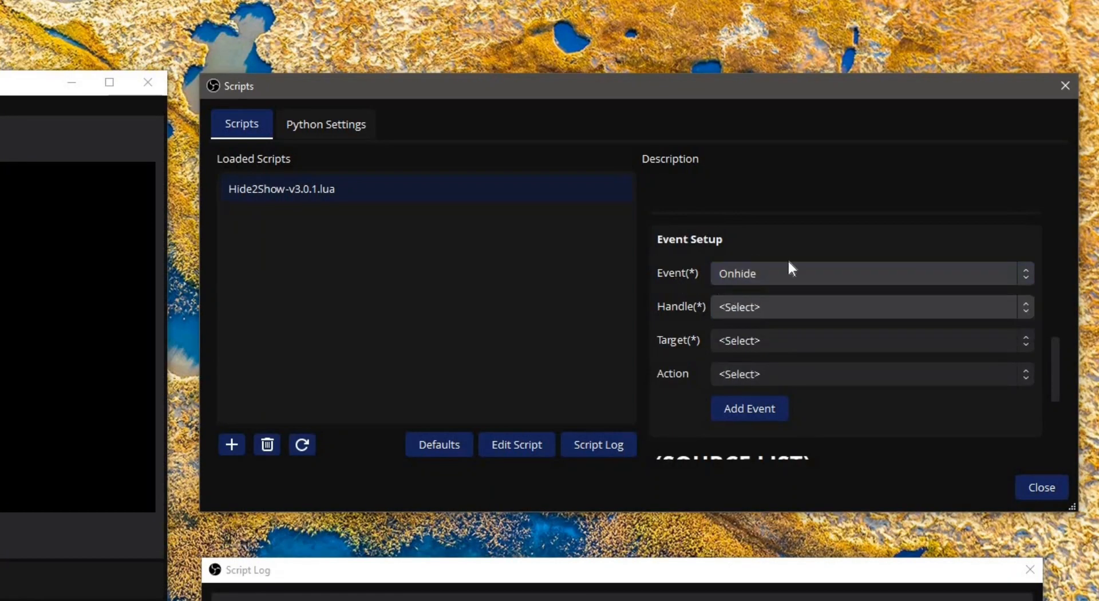
click(770, 307)
click(728, 346)
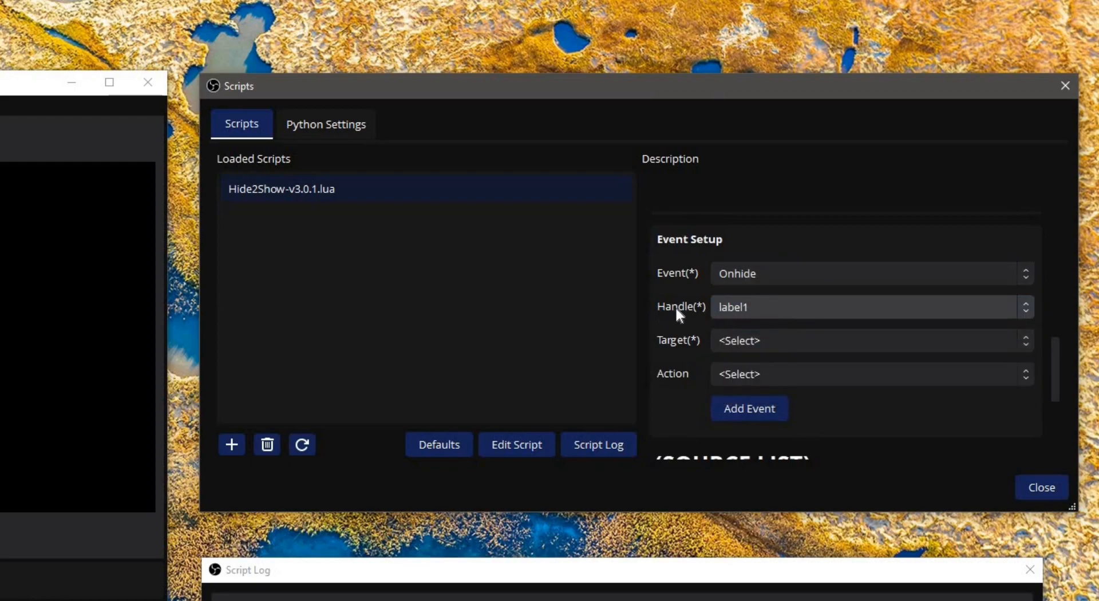
Set the Onhide event's target to label2 with the Show action and add the event
click(736, 341)
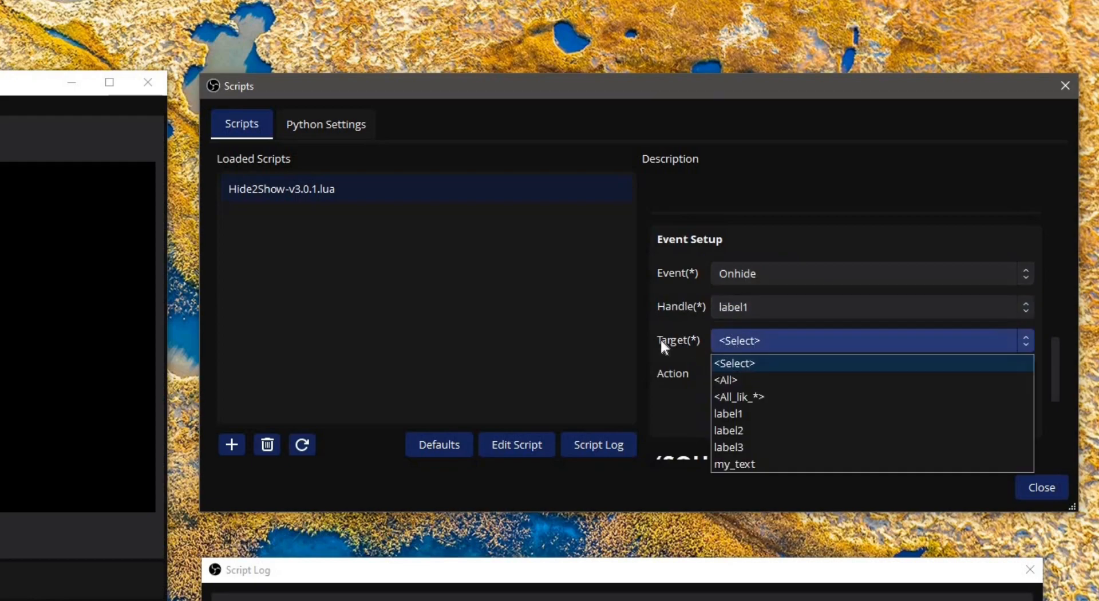
click(765, 430)
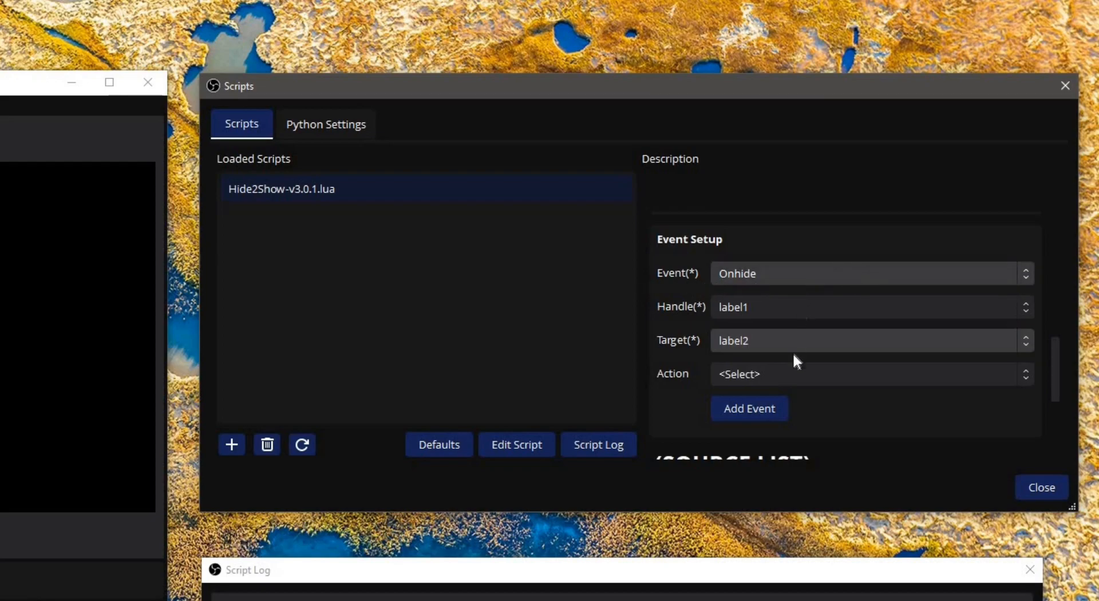
click(714, 374)
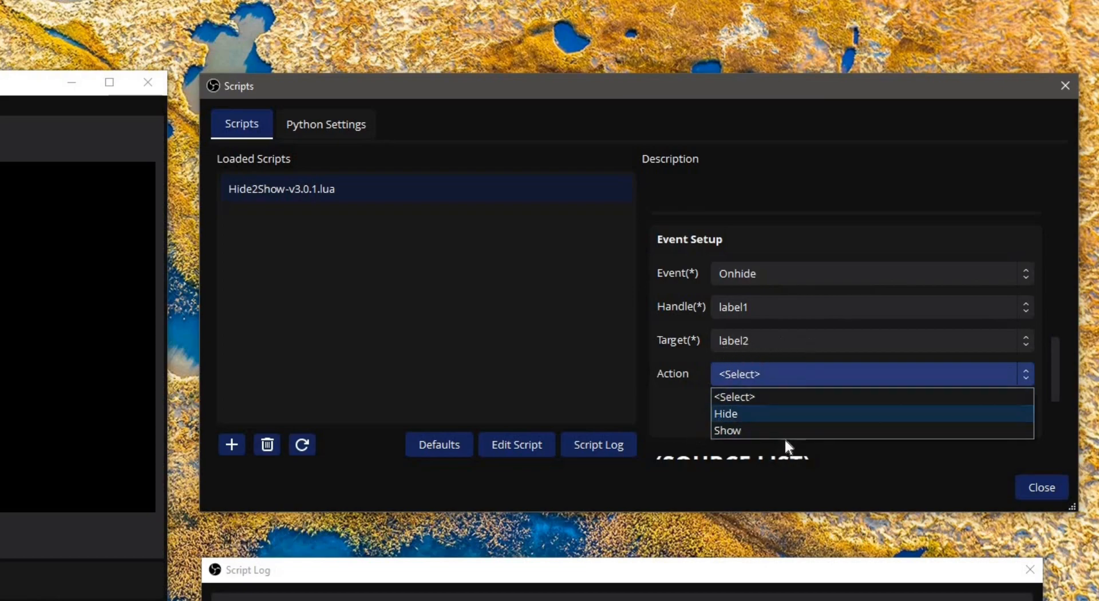
click(752, 429)
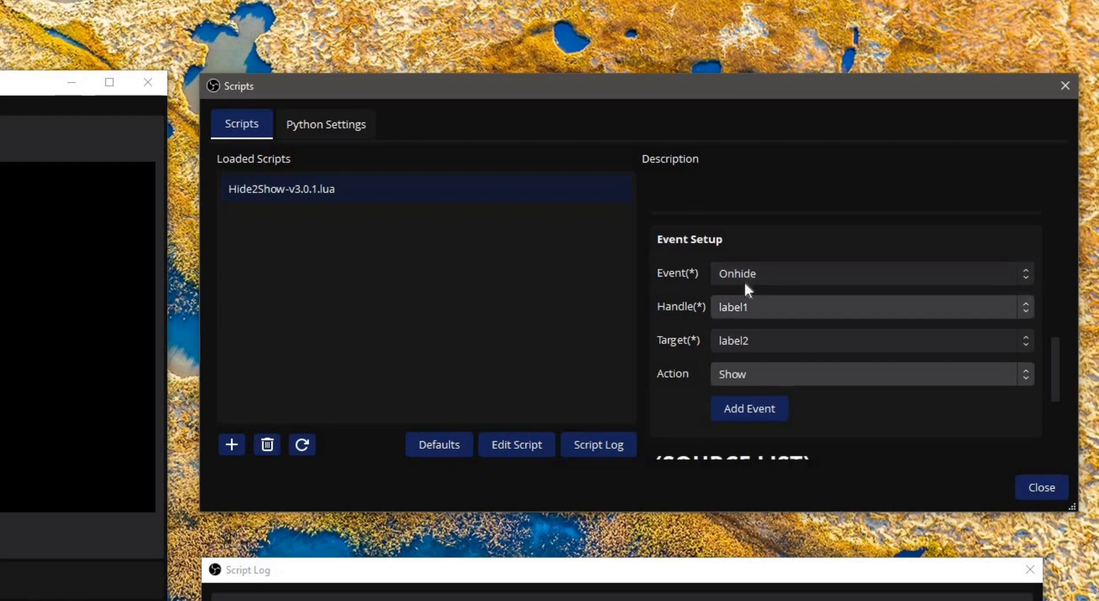
click(760, 409)
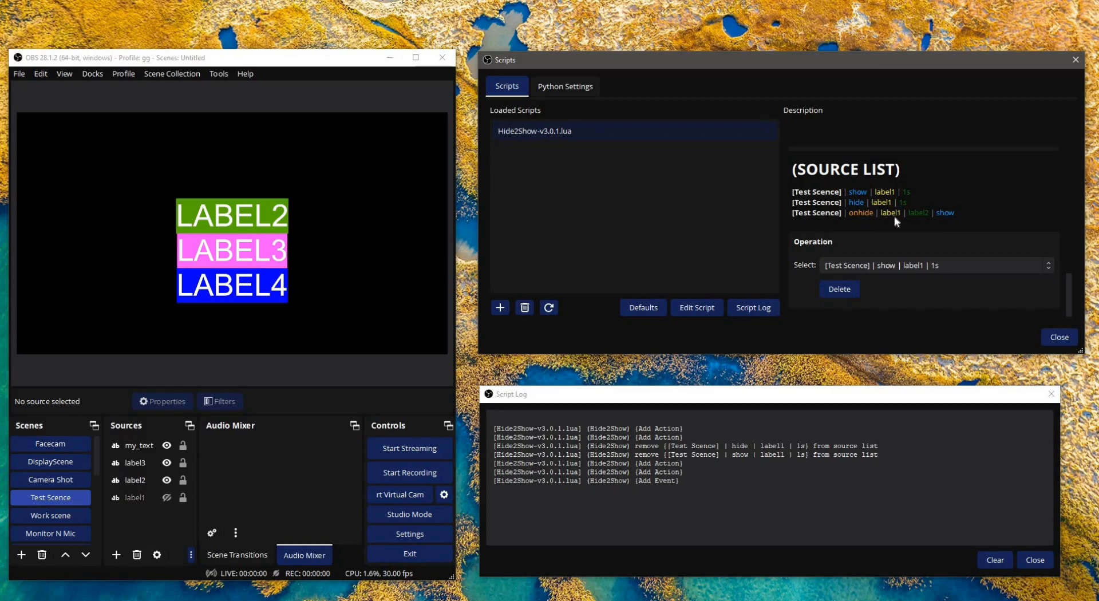
Add an Onshow event for handle label1 that applies the Hide action to label2
scroll(848, 250, up, 2)
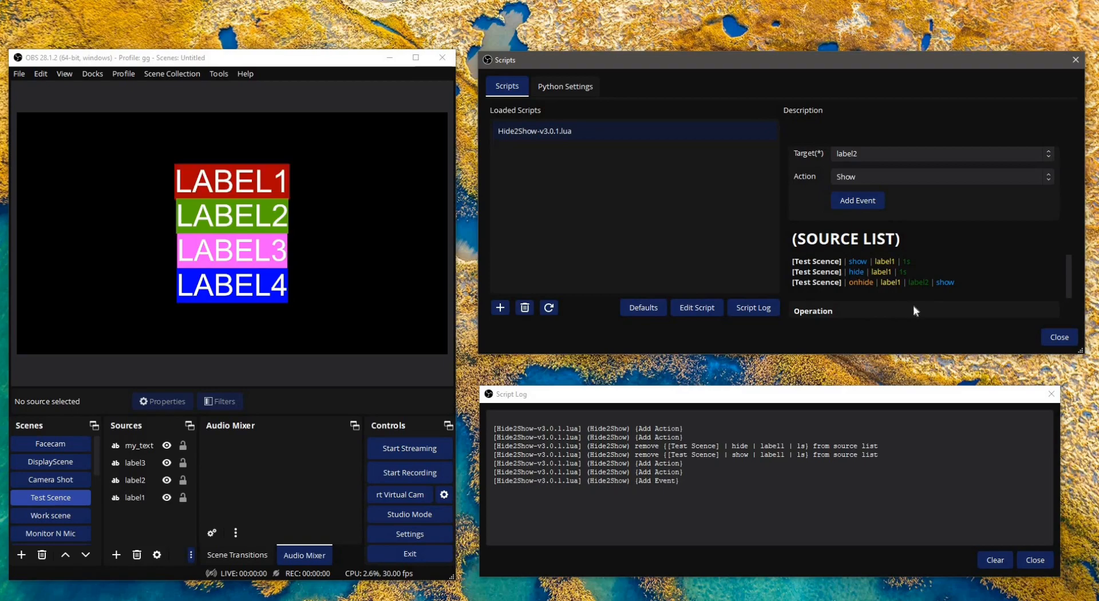
scroll(890, 285, up, 3)
click(854, 216)
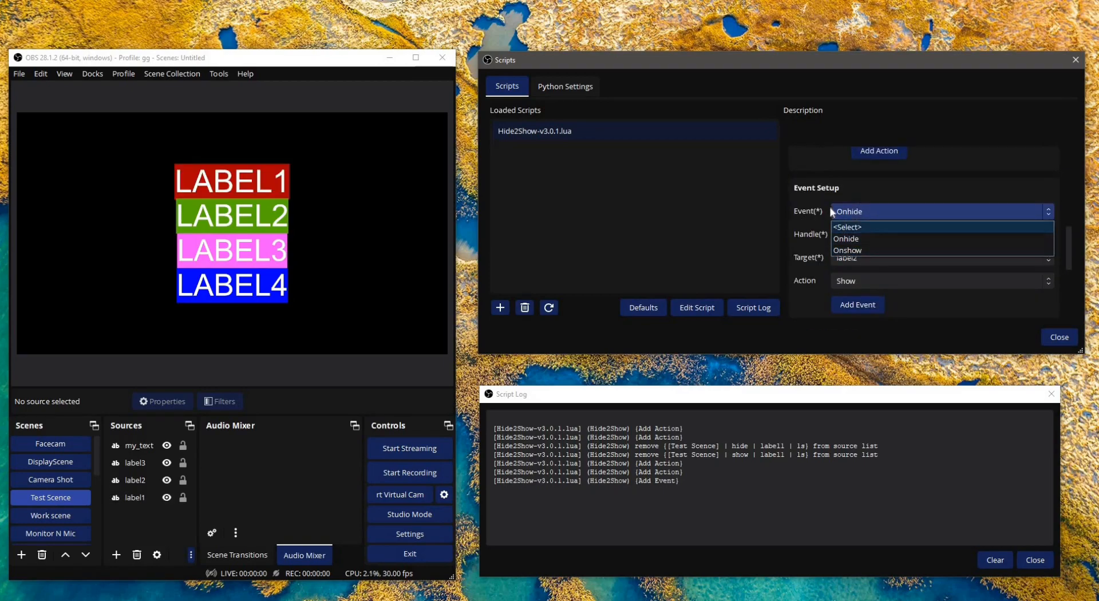
click(857, 250)
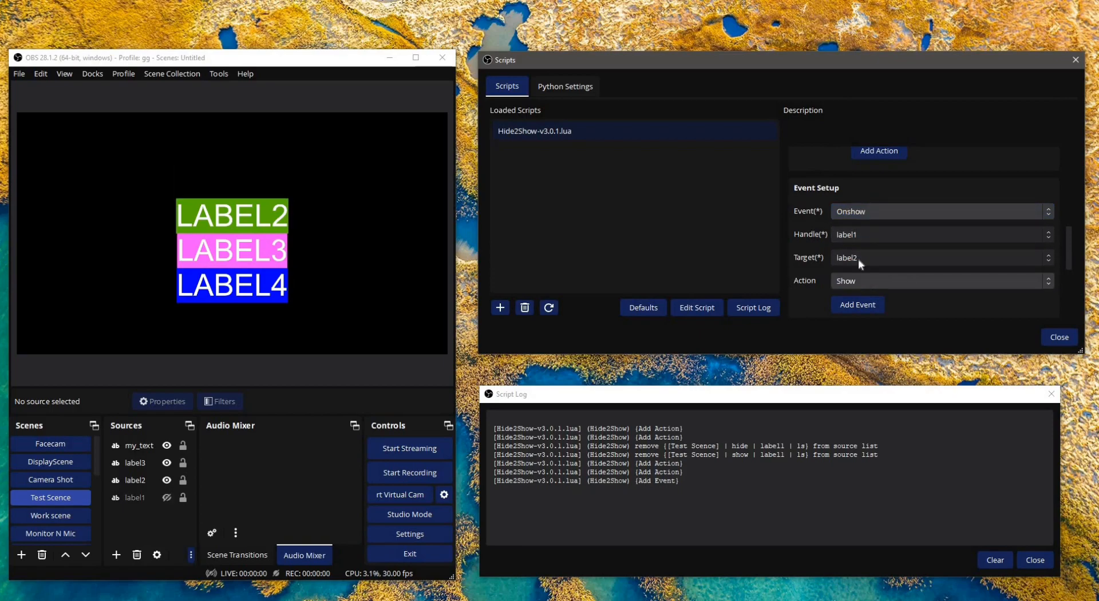
click(862, 281)
click(846, 314)
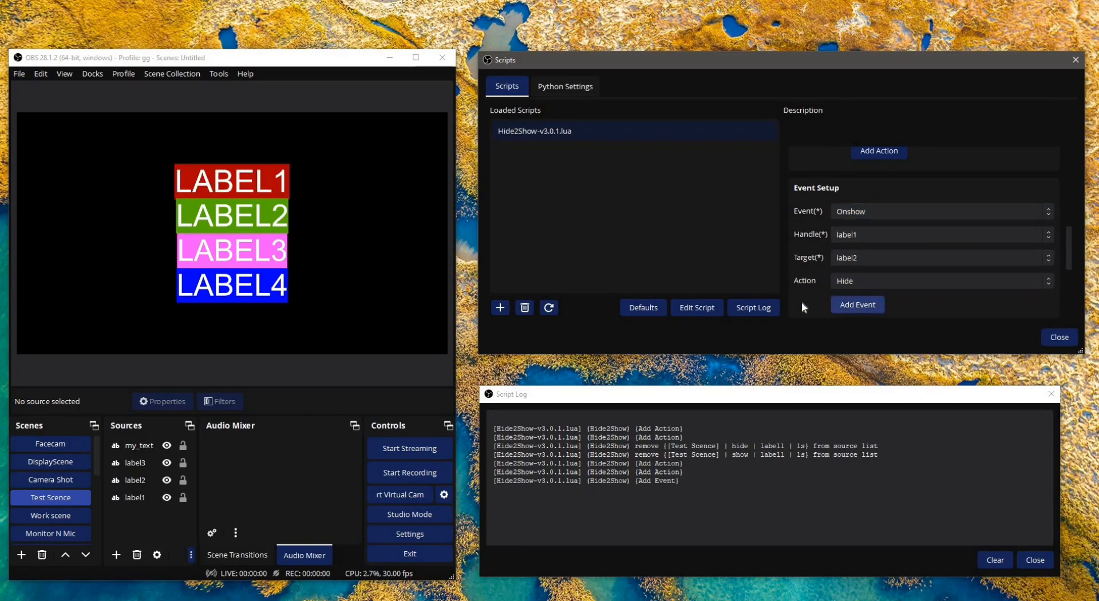
click(851, 304)
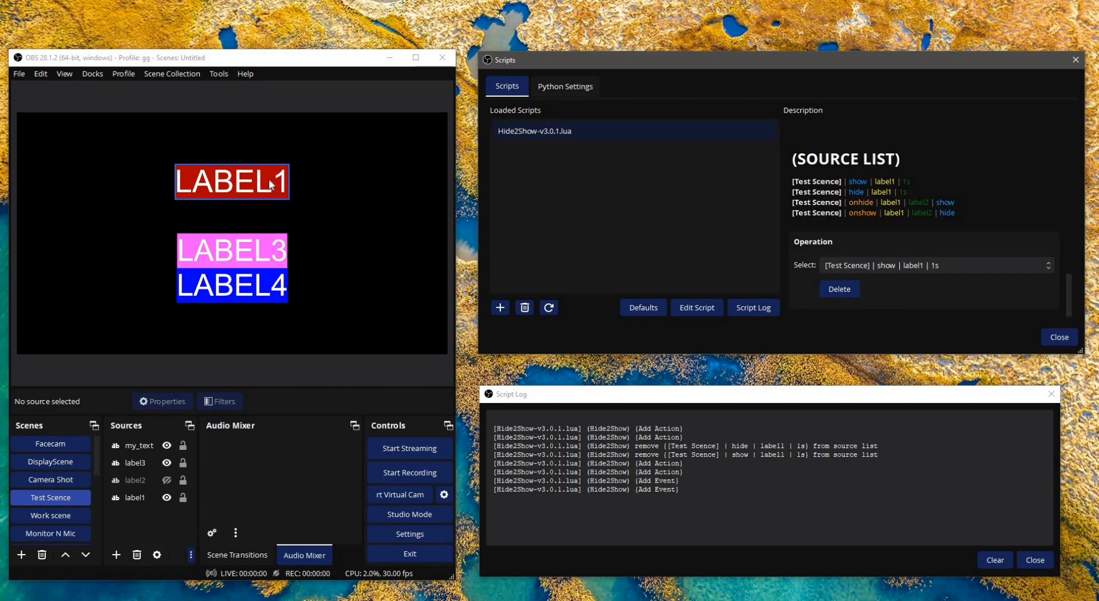
Delete all the label1 action entries and the onhide and onshow event entries from the source list
click(899, 267)
click(842, 316)
click(839, 289)
click(843, 265)
click(845, 291)
click(839, 290)
click(847, 265)
click(848, 305)
click(840, 289)
click(839, 289)
click(848, 265)
click(847, 293)
click(839, 289)
Set the Onshow event's target to <All> in Event Setup
scroll(861, 263, up, 3)
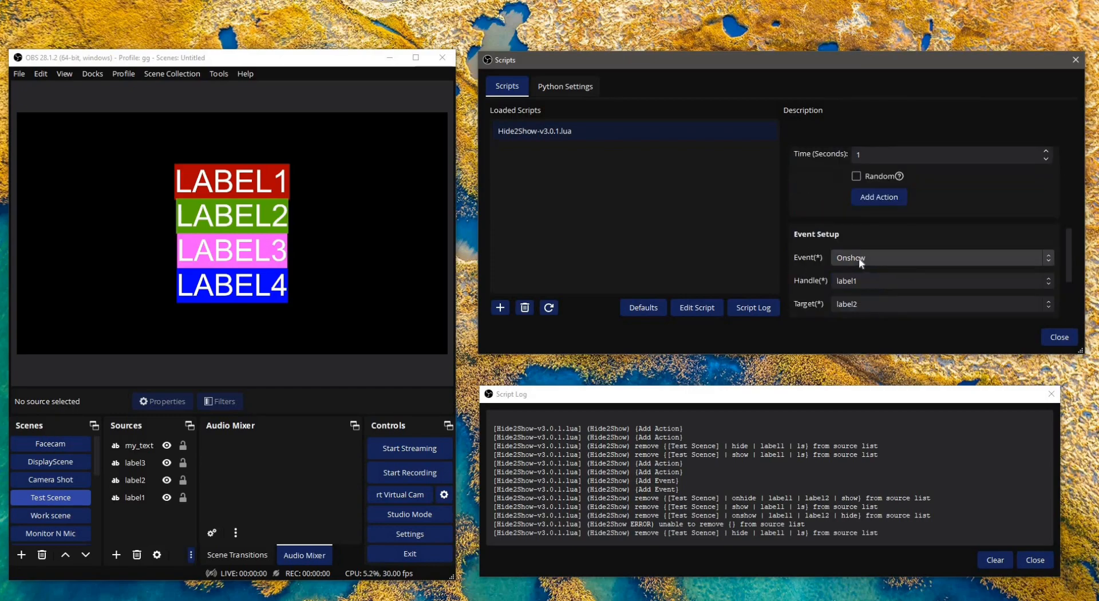
scroll(871, 225, down, 2)
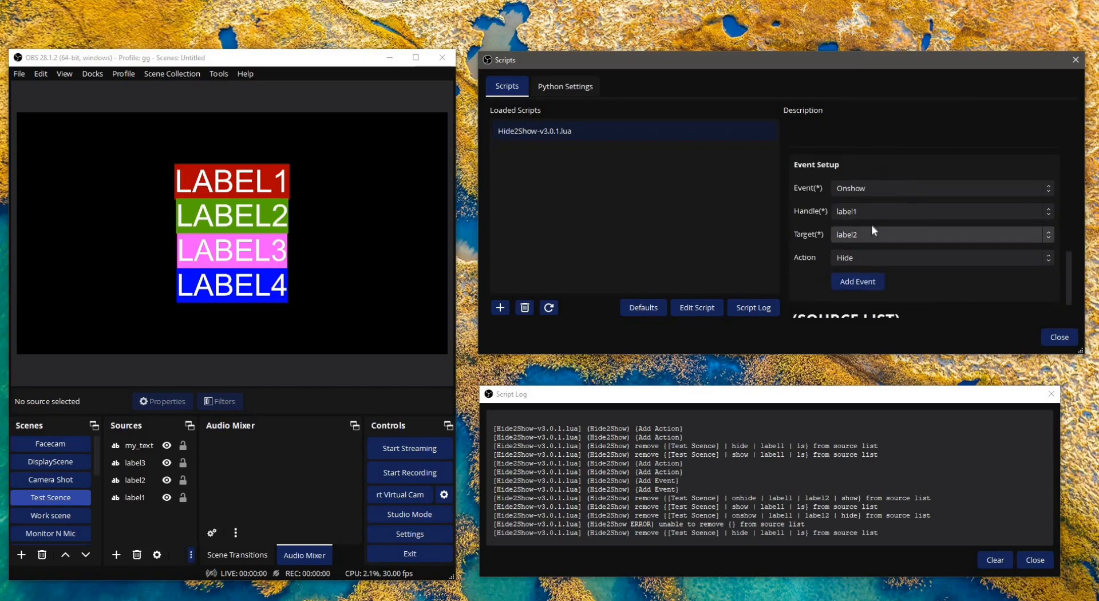
click(857, 230)
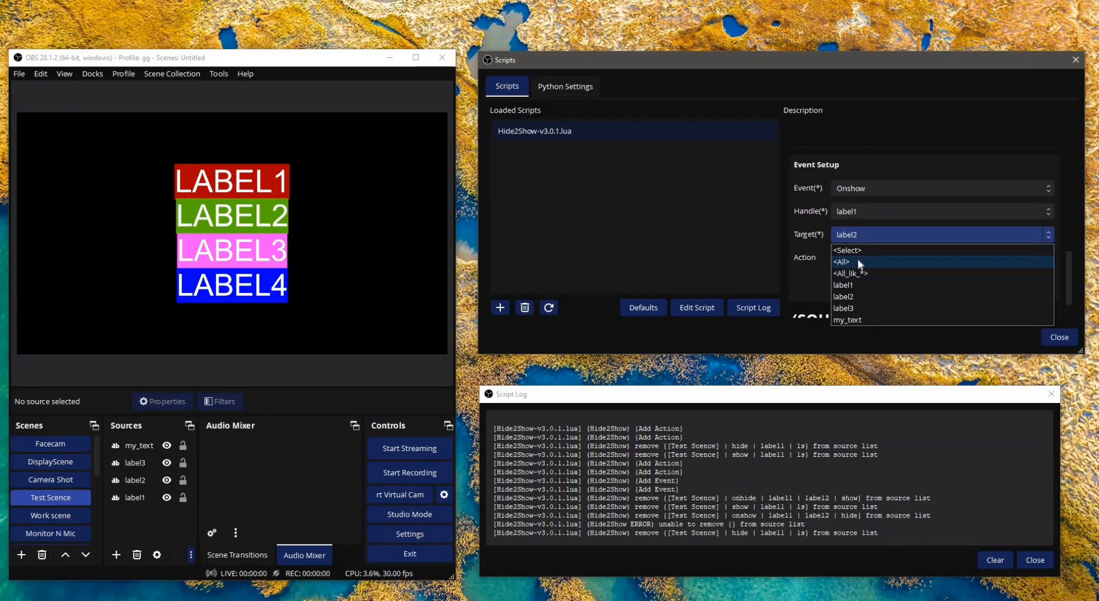
click(759, 354)
scroll(833, 281, down, 1)
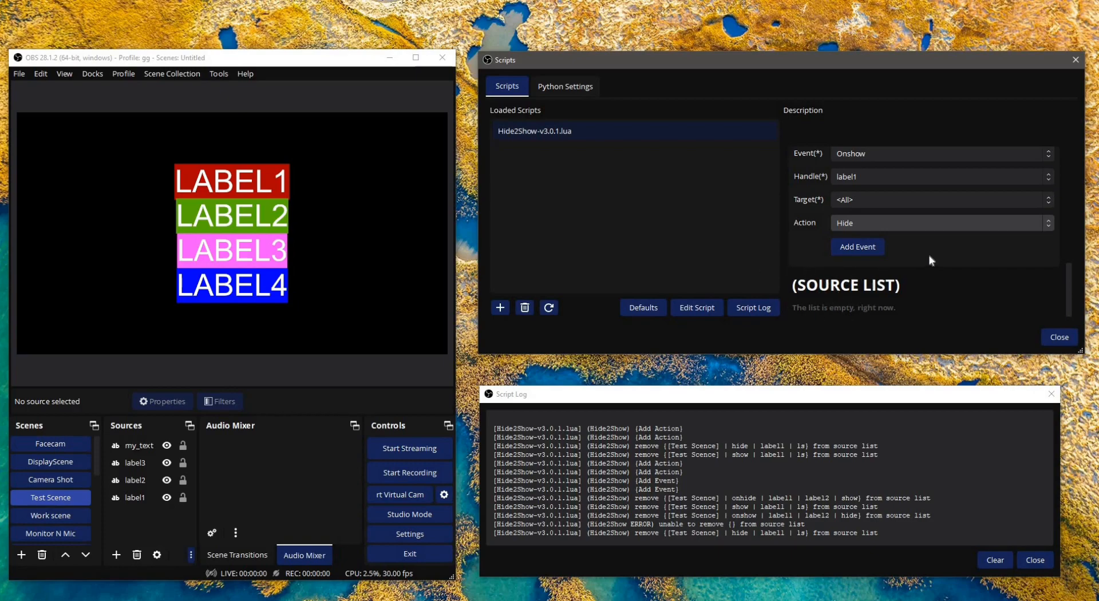
Set the Onshow event's target to <All_lik_*> with label as the value to match
click(848, 199)
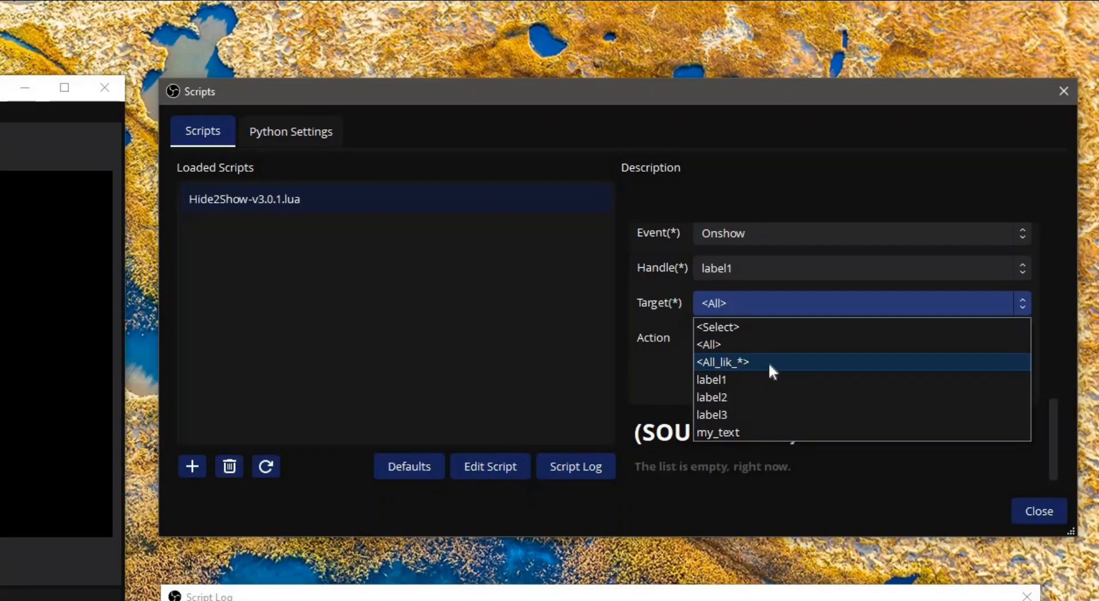
click(880, 240)
click(828, 334)
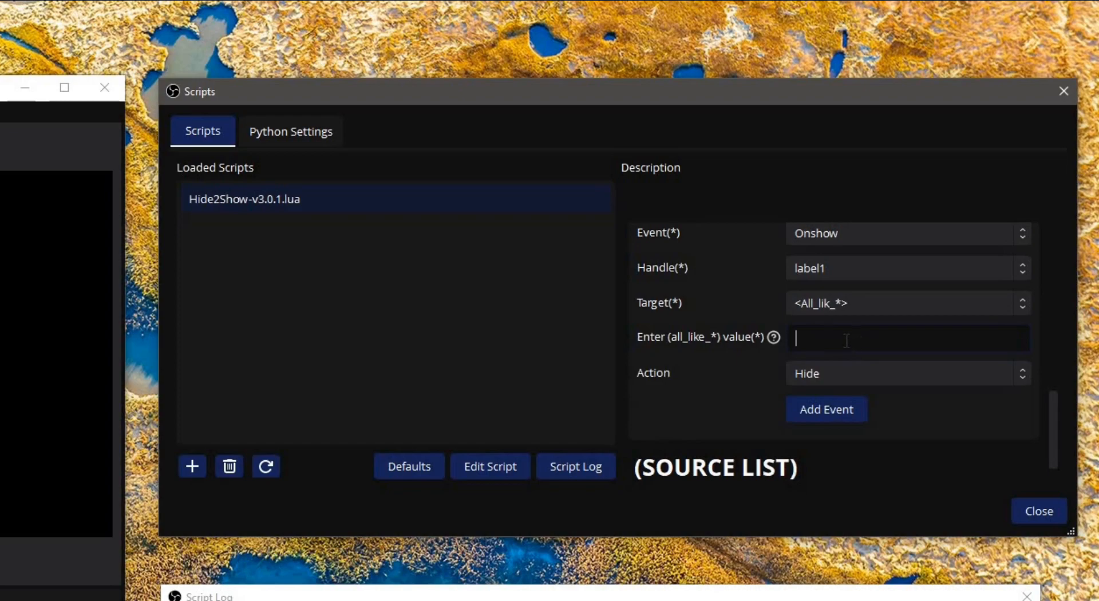
text(label)
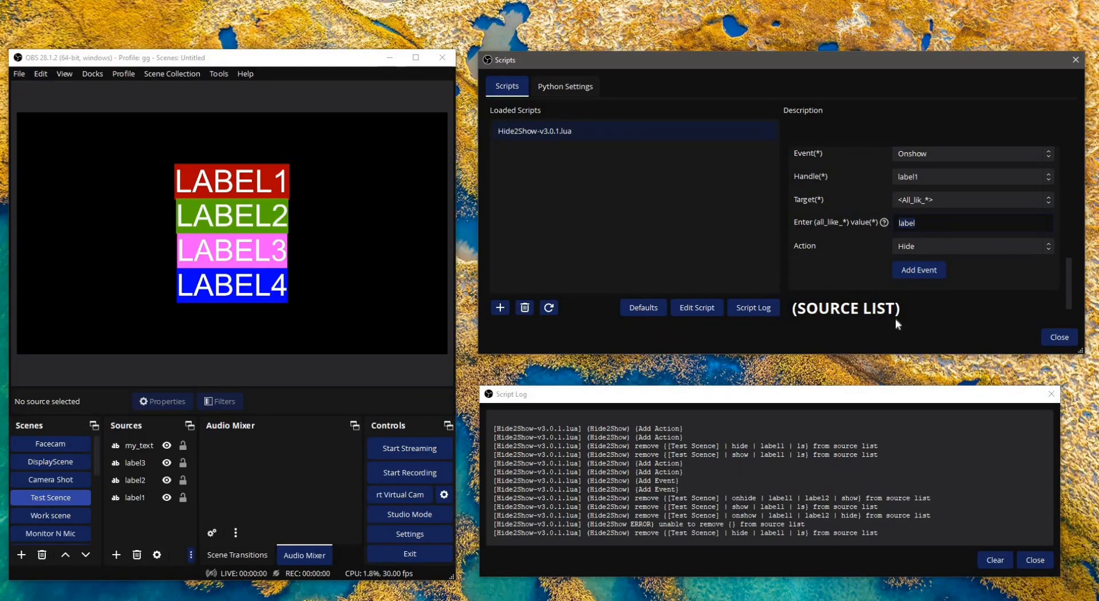
scroll(740, 447, down, 1)
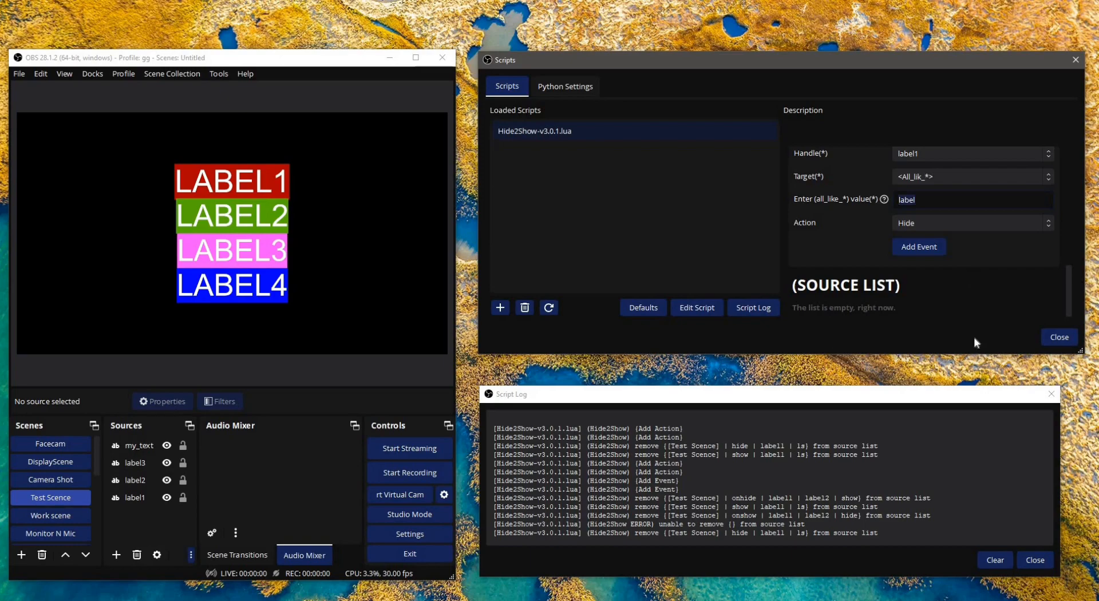
click(774, 310)
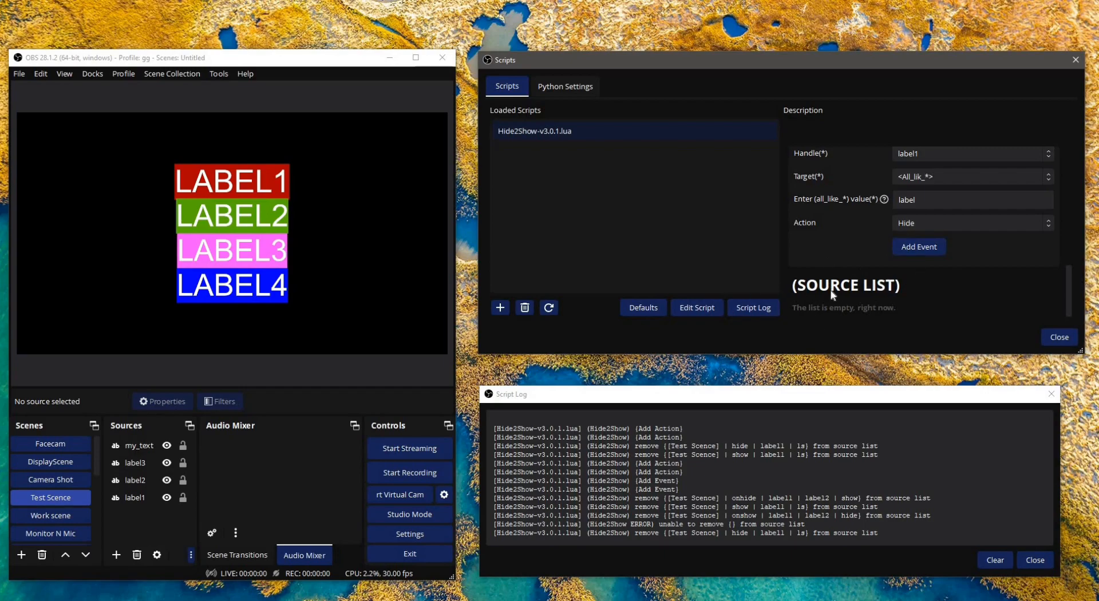
Enable the Manual interface in the script's configuration and go to its Command Prompt field
scroll(850, 268, down, 5)
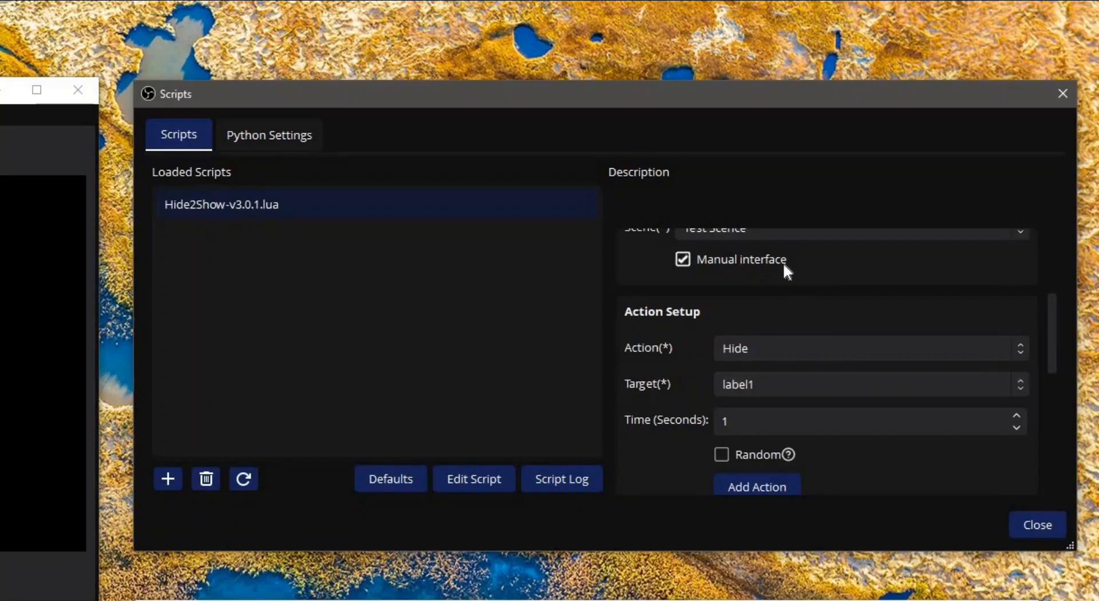
click(892, 168)
click(818, 214)
Execute the command label1,label2,label3,my_text in the Command Prompt field
text(label)
key(BackSpace)
key(BackSpace)
key(BackSpace)
key(BackSpace)
key(BackSpace)
text(label2)
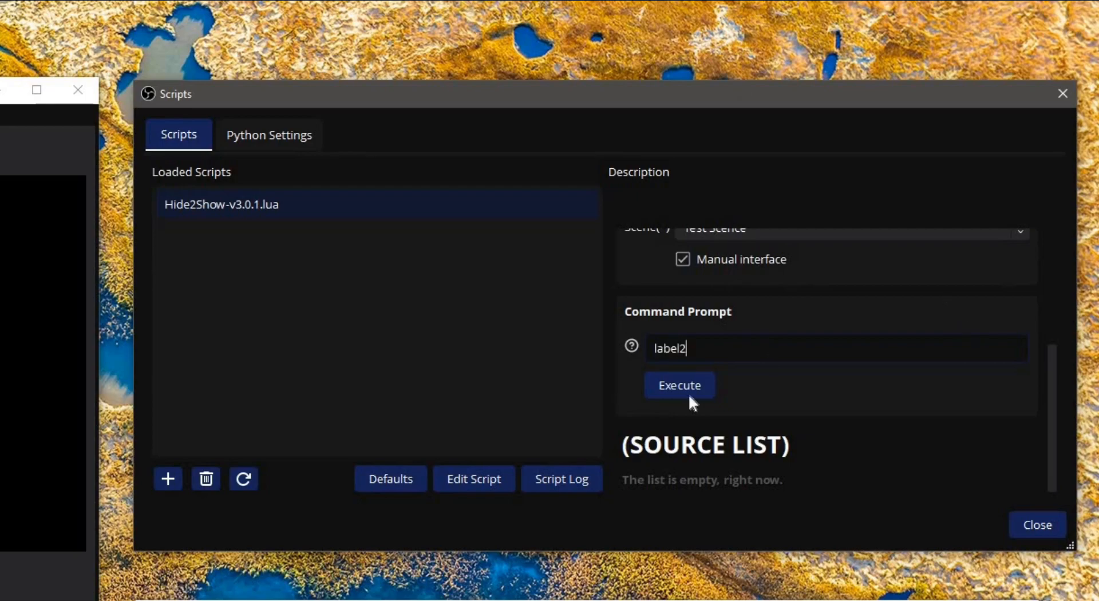
key(BackSpace)
text(1,label2,label3,l)
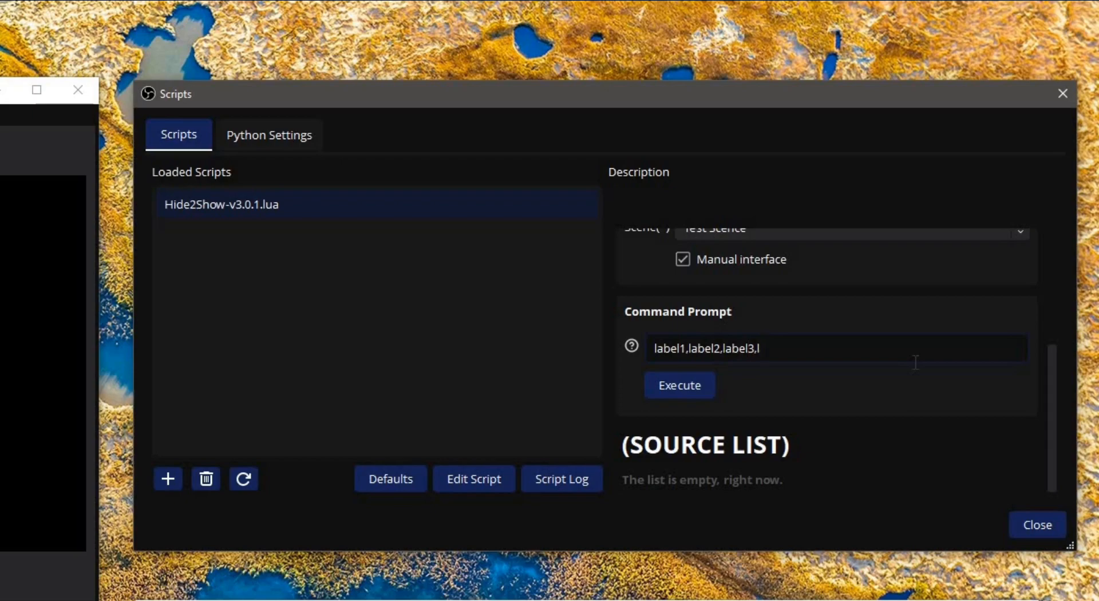
text(ab)
key(BackSpace)
key(BackSpace)
key(BackSpace)
text(my_text)
click(667, 387)
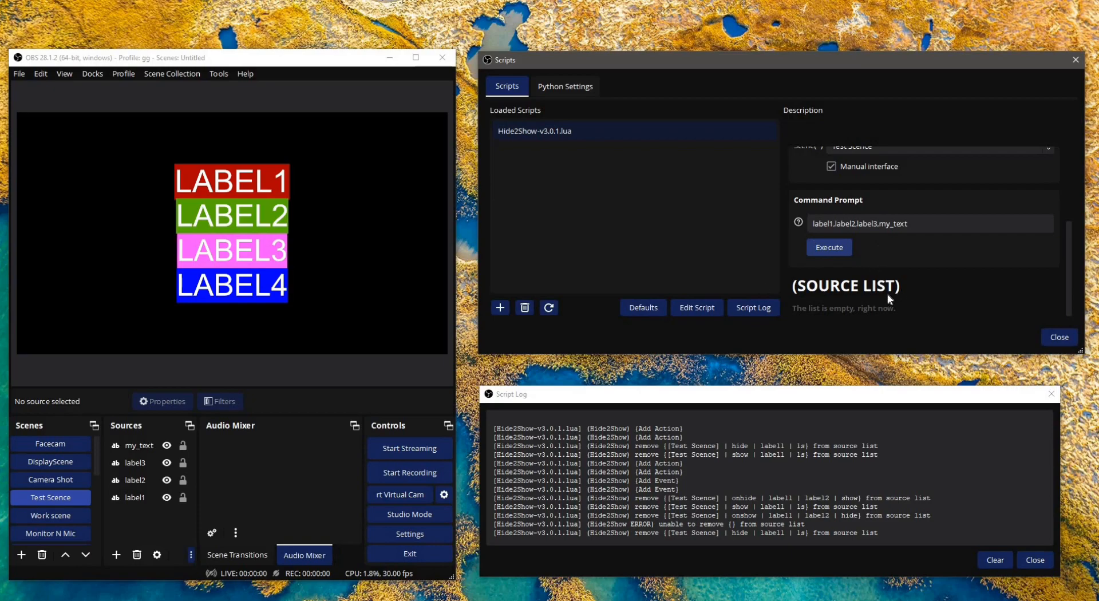
Choose the program sources entry in the source list's operation selector
scroll(888, 299, down, 3)
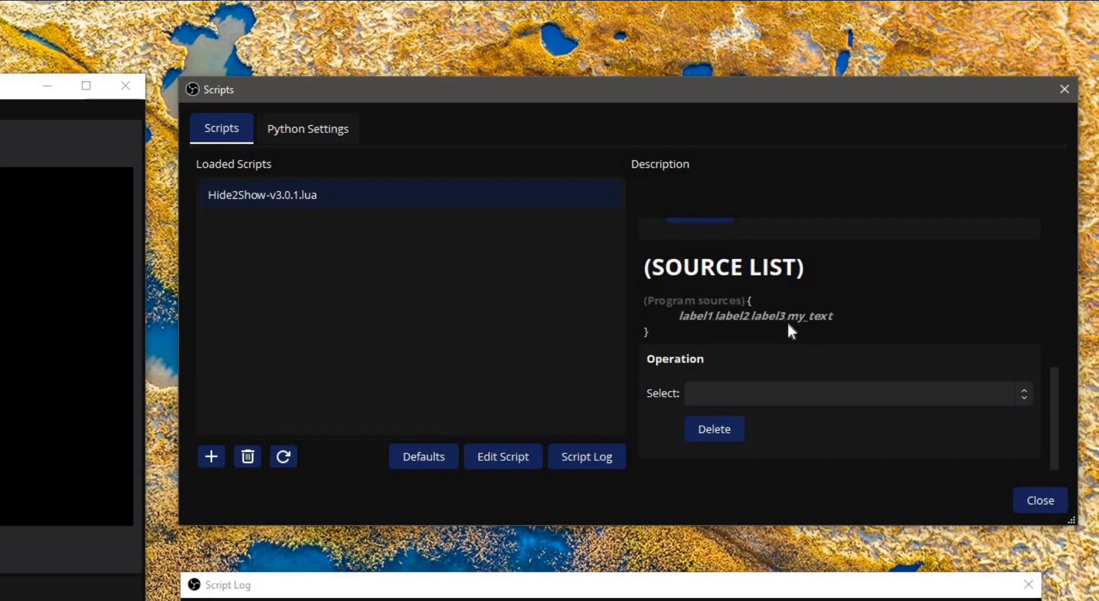
click(699, 394)
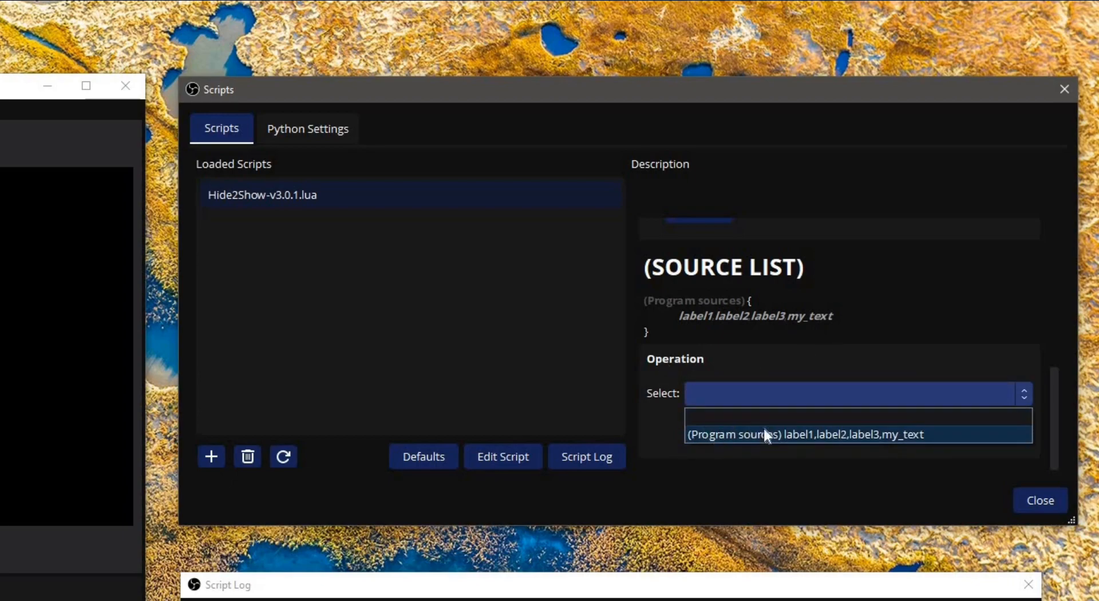
click(801, 434)
click(706, 319)
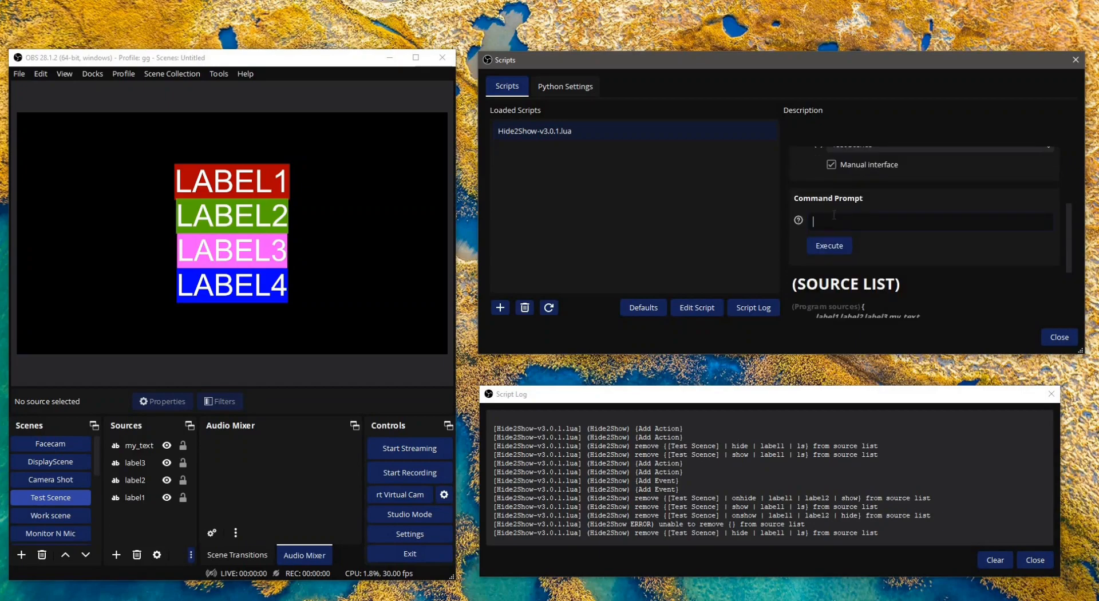
text(label1)
drag(853, 225, 750, 220)
key(BackSpace)
scroll(859, 281, down, 1)
scroll(820, 295, up, 1)
scroll(850, 262, down, 2)
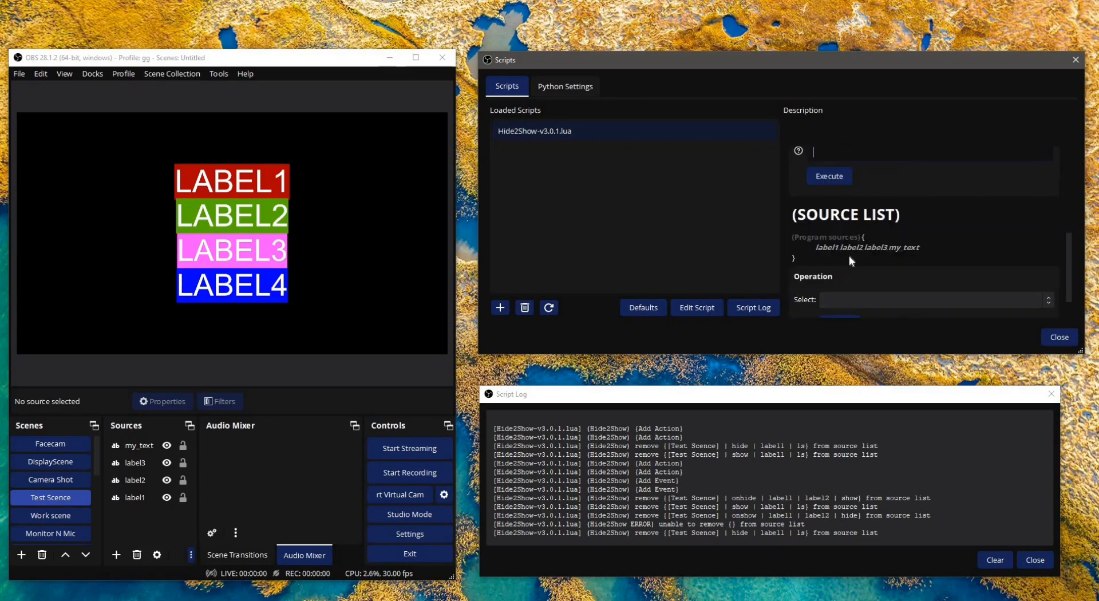
Turn off the Manual interface and add an Onshow event for label1 that hides all sources like label
scroll(853, 252, up, 2)
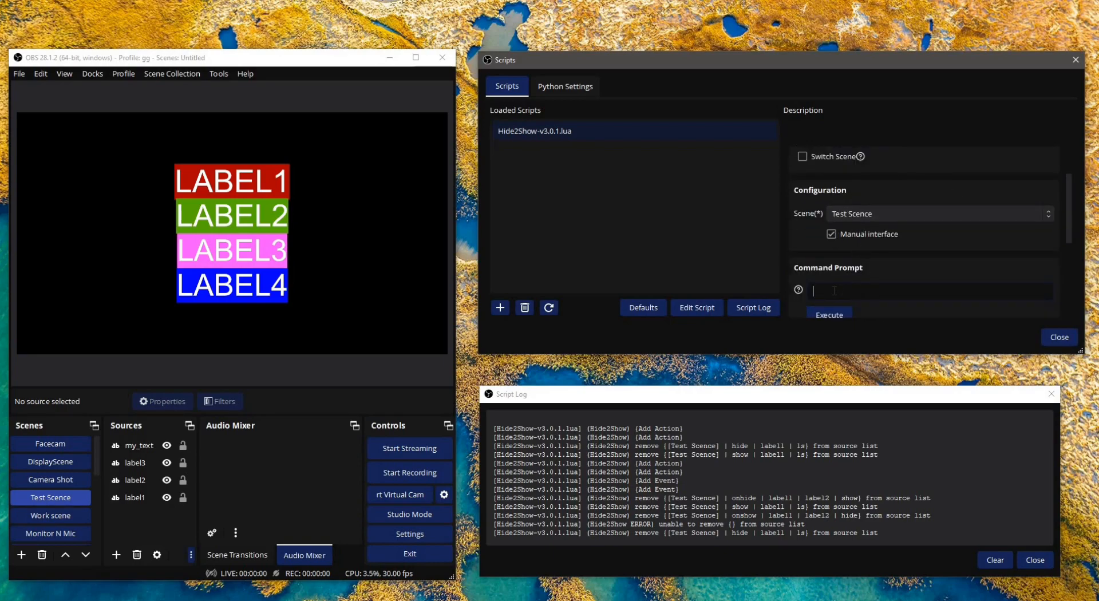
scroll(853, 240, down, 5)
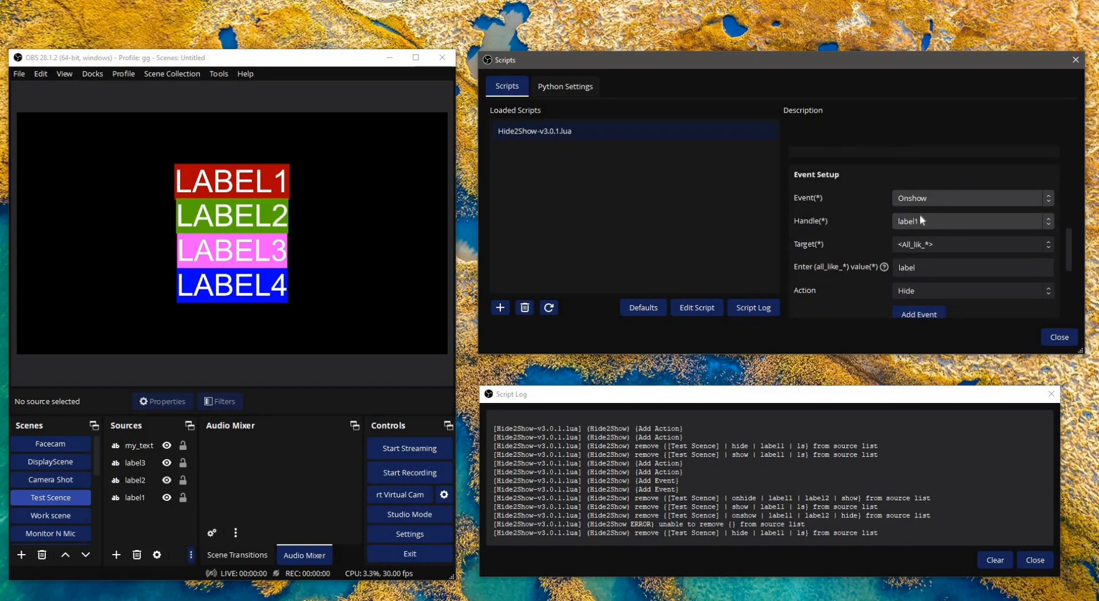
click(939, 247)
click(945, 268)
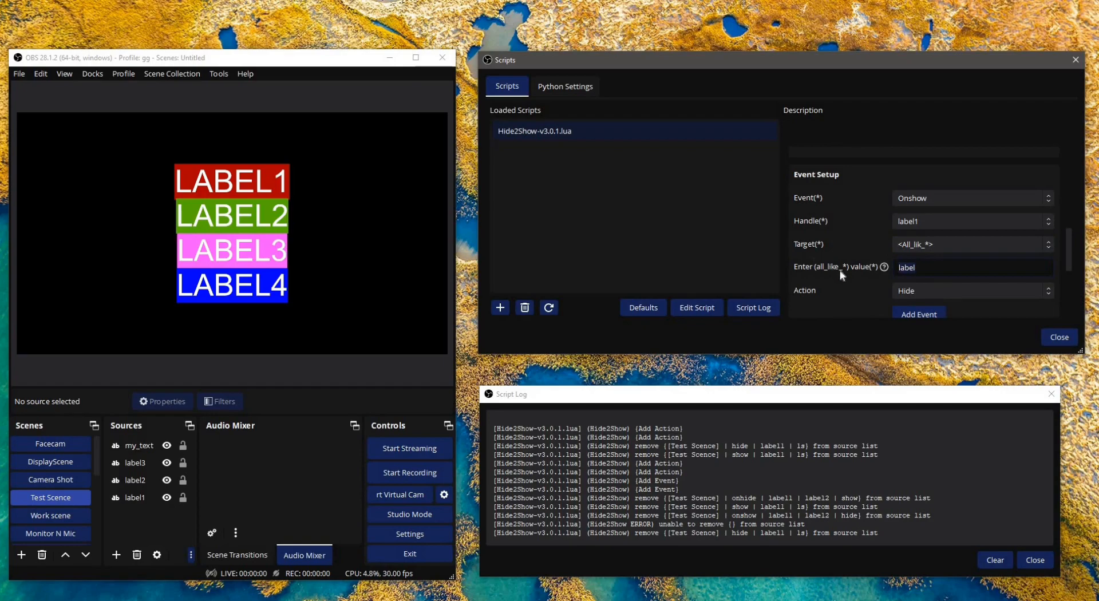
click(939, 289)
click(923, 315)
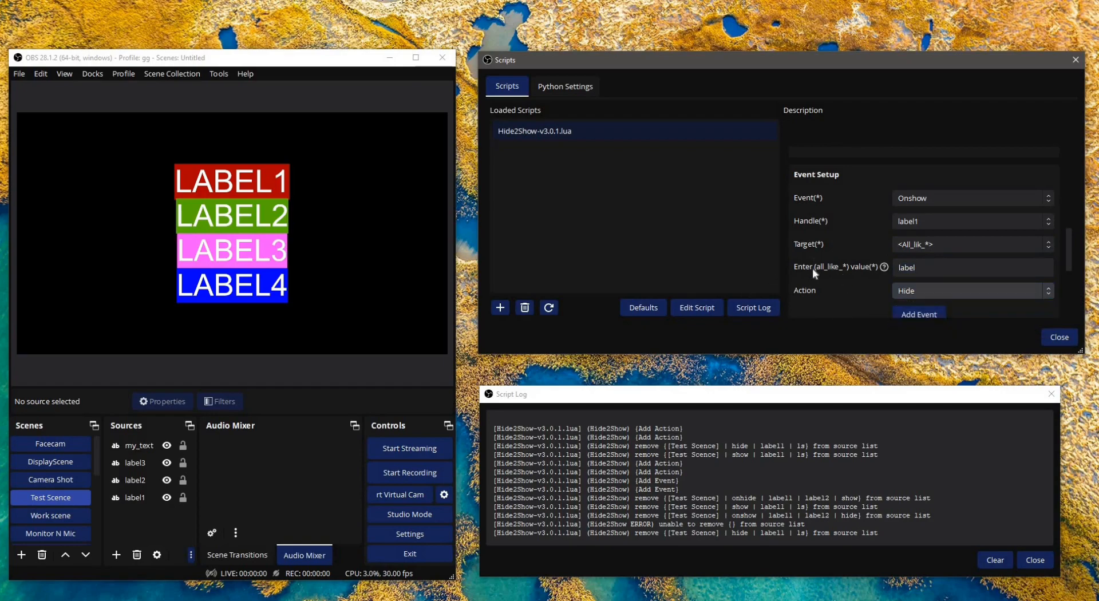
scroll(901, 293, down, 1)
click(916, 280)
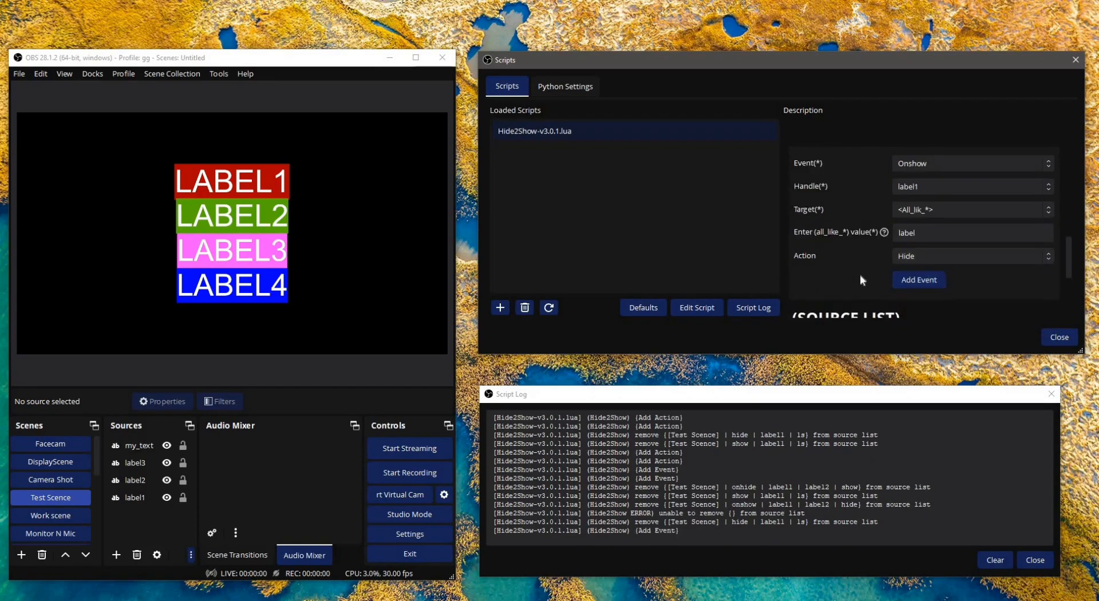
Add an Onhide event for label1 with target <All_lik_*>, value label and action Hide
scroll(859, 273, down, 2)
scroll(863, 279, up, 3)
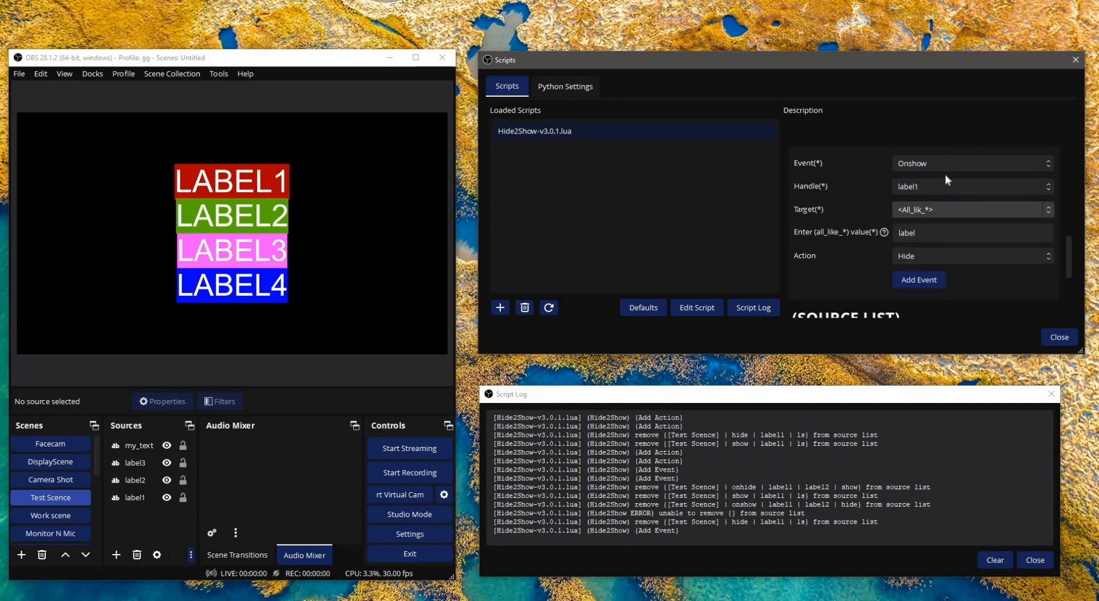
click(946, 166)
click(907, 193)
click(943, 208)
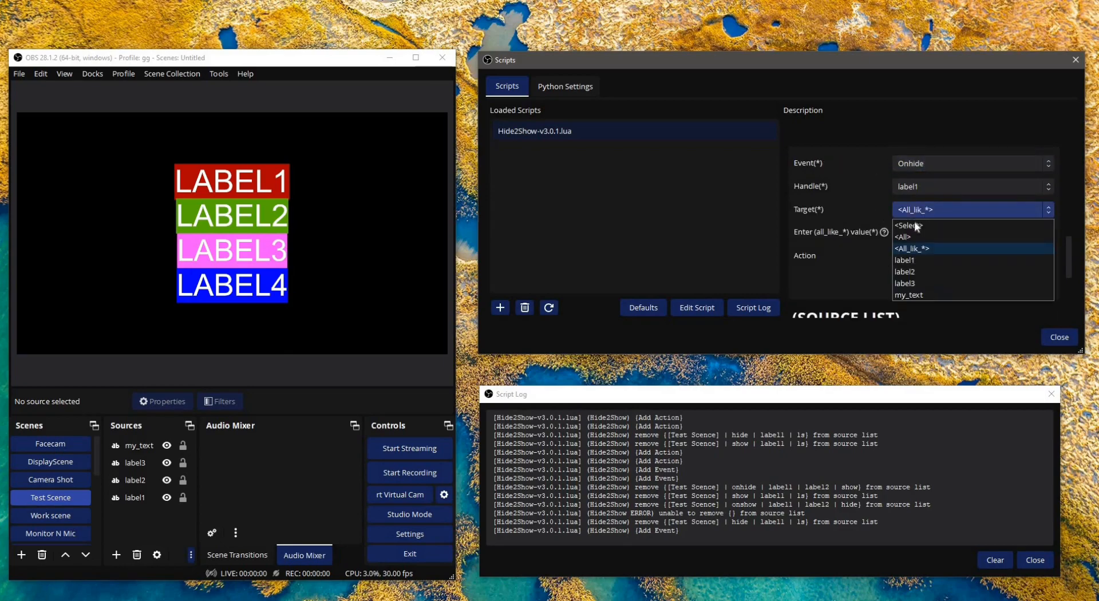
click(937, 225)
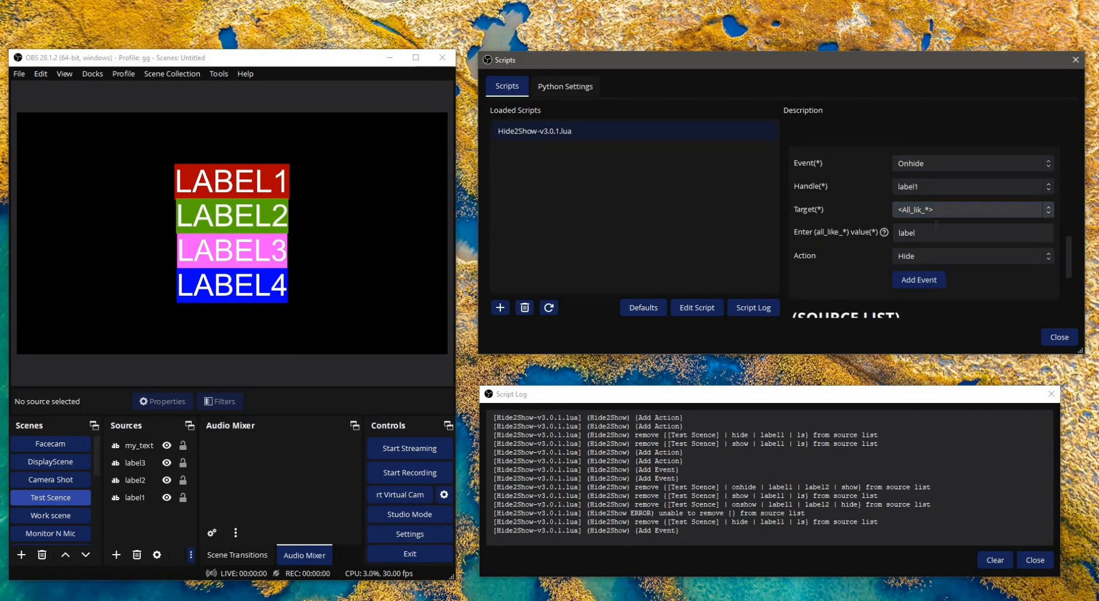
click(919, 279)
scroll(898, 268, down, 2)
scroll(921, 297, down, 2)
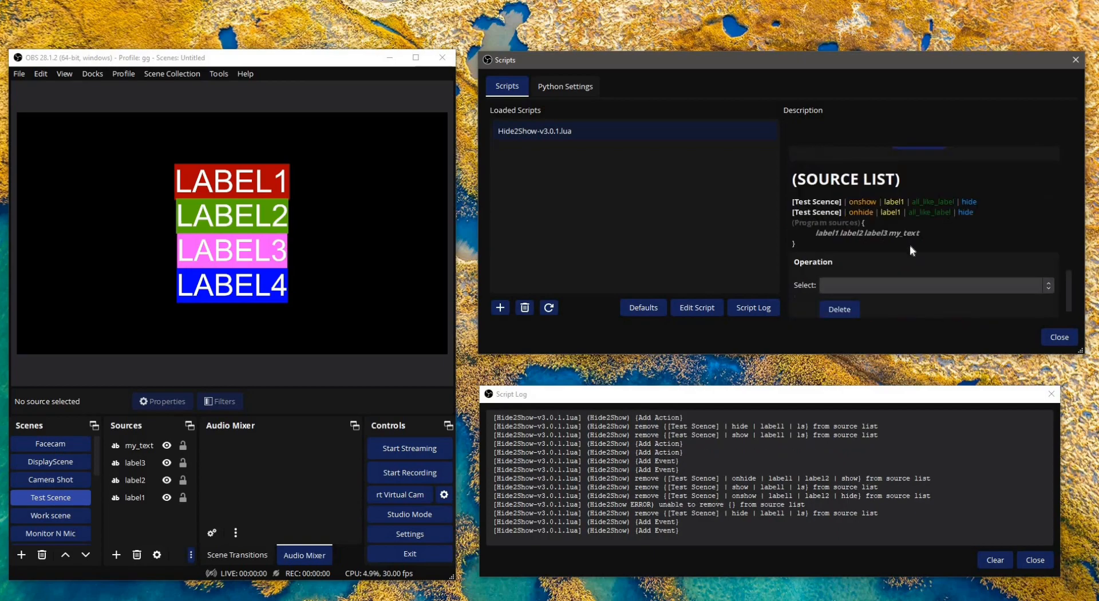
Delete the label1 onshow and onhide events with the hide action from the source list
click(898, 284)
click(920, 326)
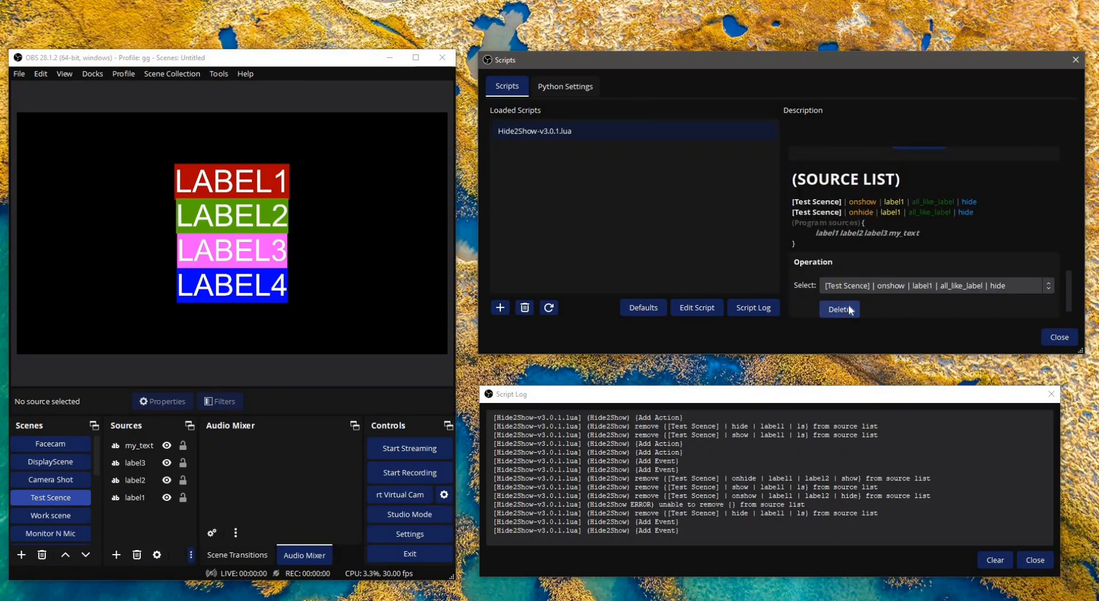
click(840, 308)
scroll(916, 195, up, 1)
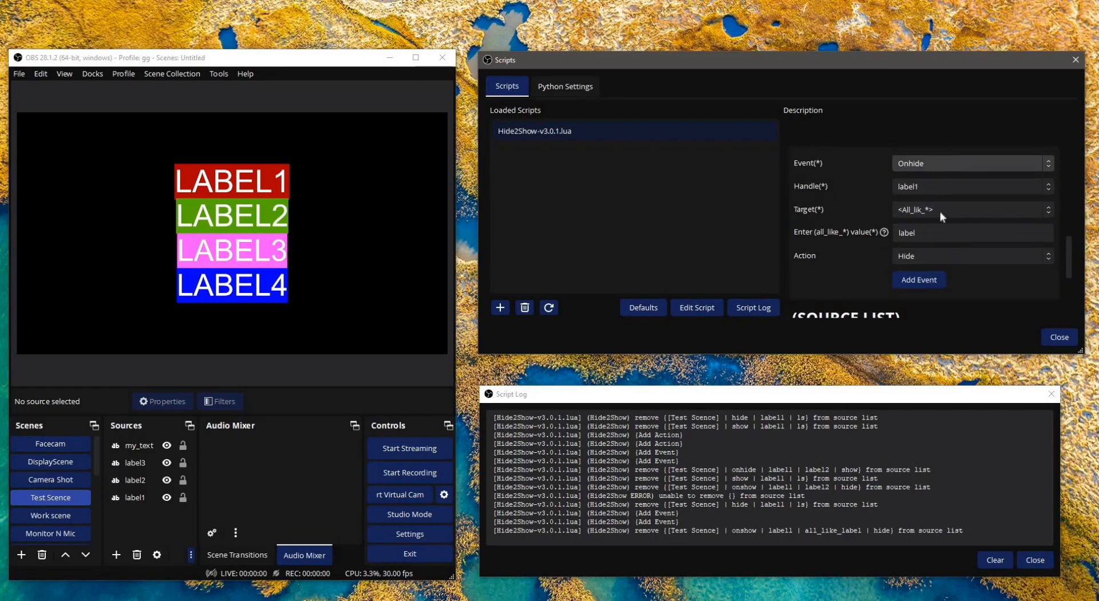
scroll(916, 263, down, 3)
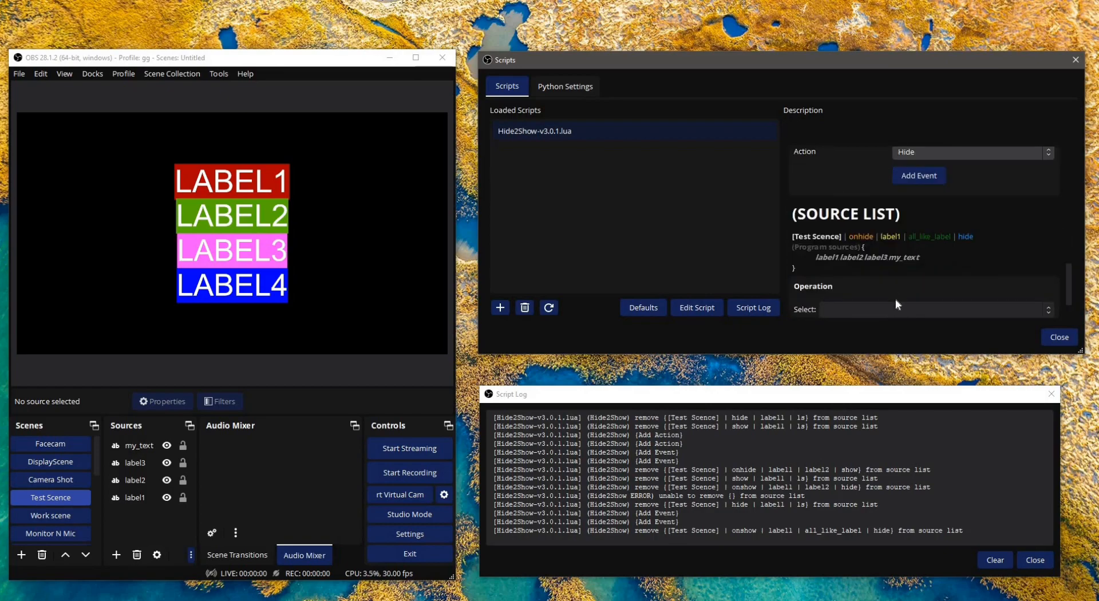
click(896, 308)
click(885, 349)
click(895, 312)
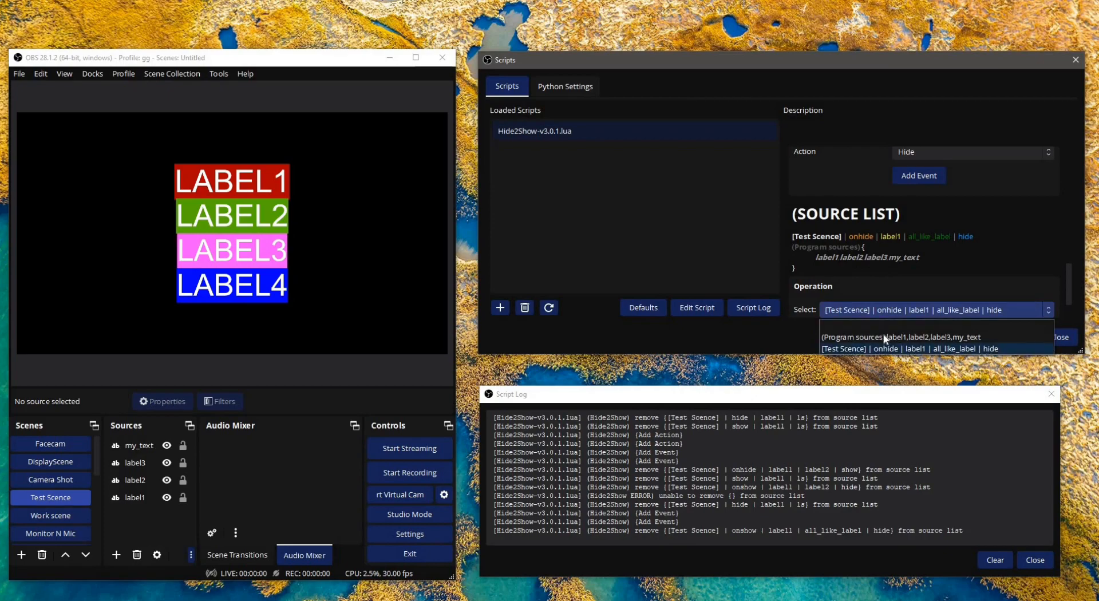
click(885, 348)
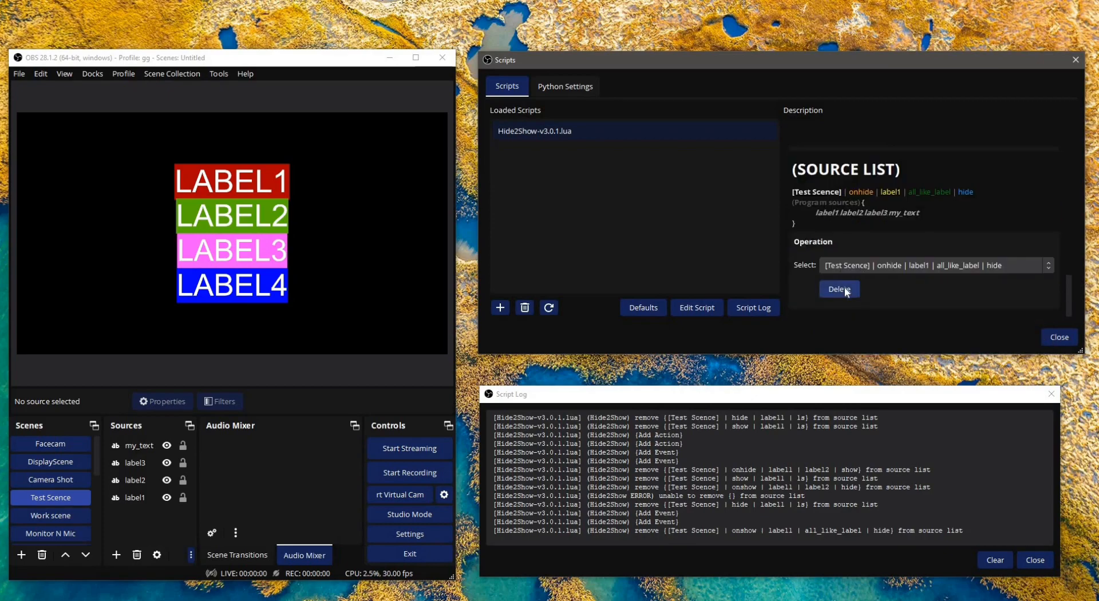
click(846, 289)
Add an Onhide event for label1 with target <All_lik_*>, value label and action Show
scroll(928, 205, up, 1)
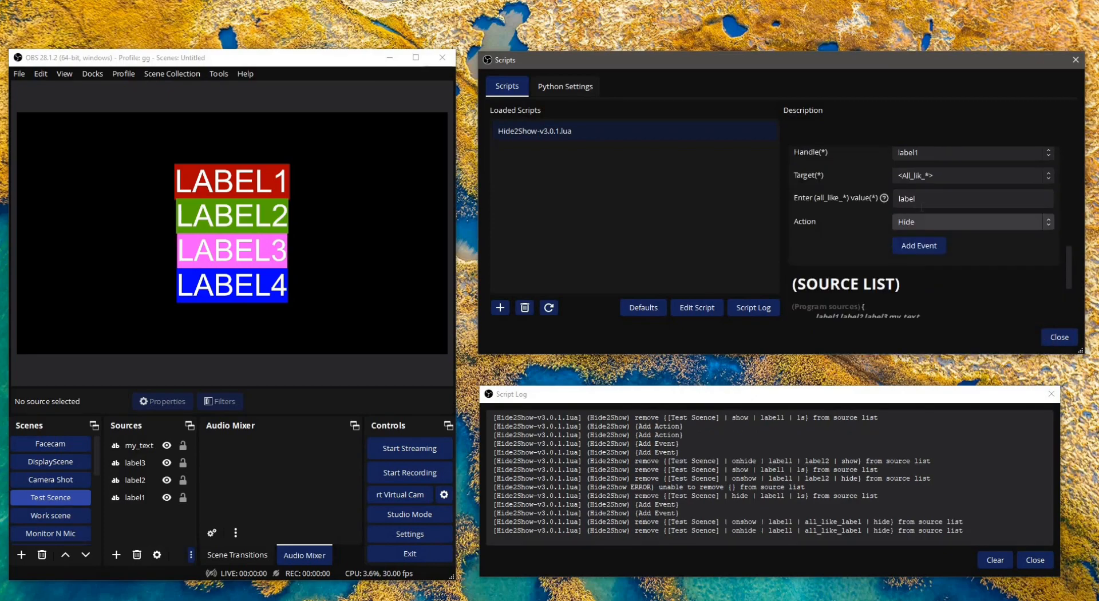
scroll(923, 201, up, 2)
click(923, 201)
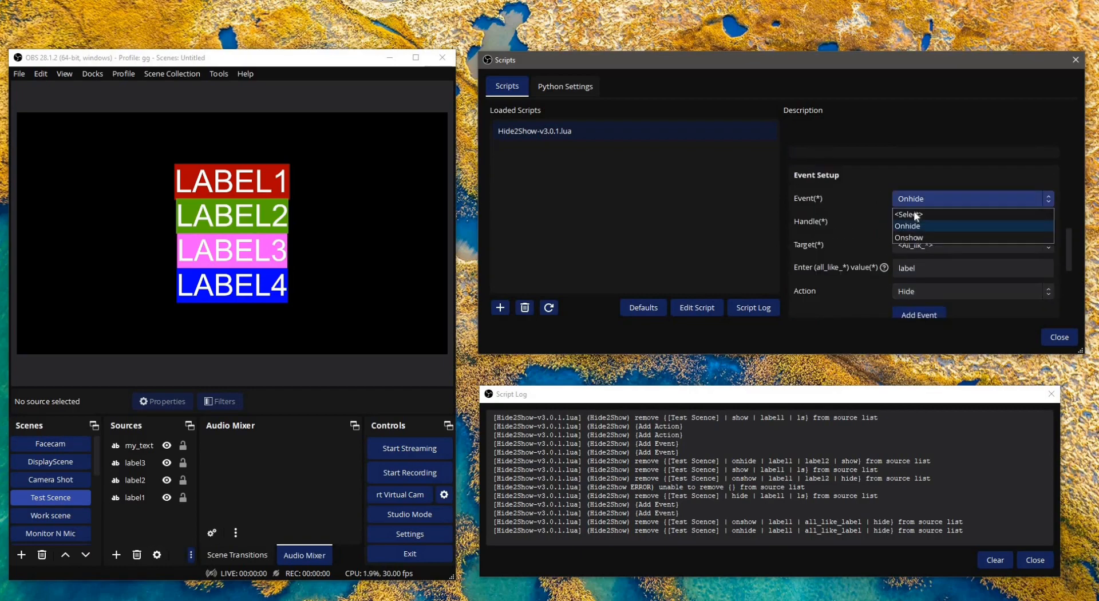
click(916, 233)
click(931, 298)
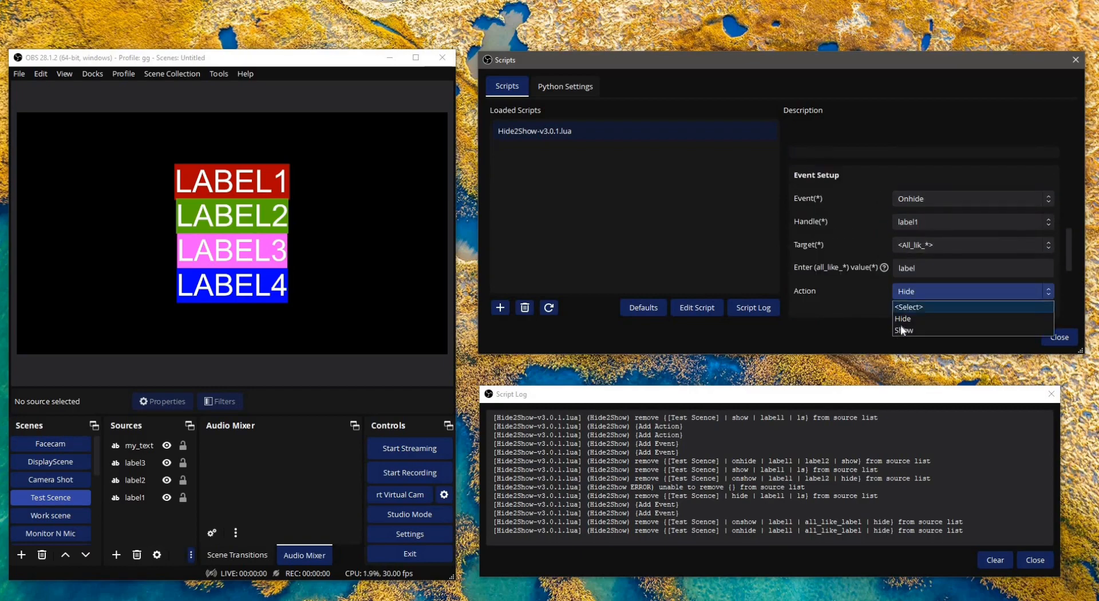
click(912, 325)
scroll(835, 288, down, 3)
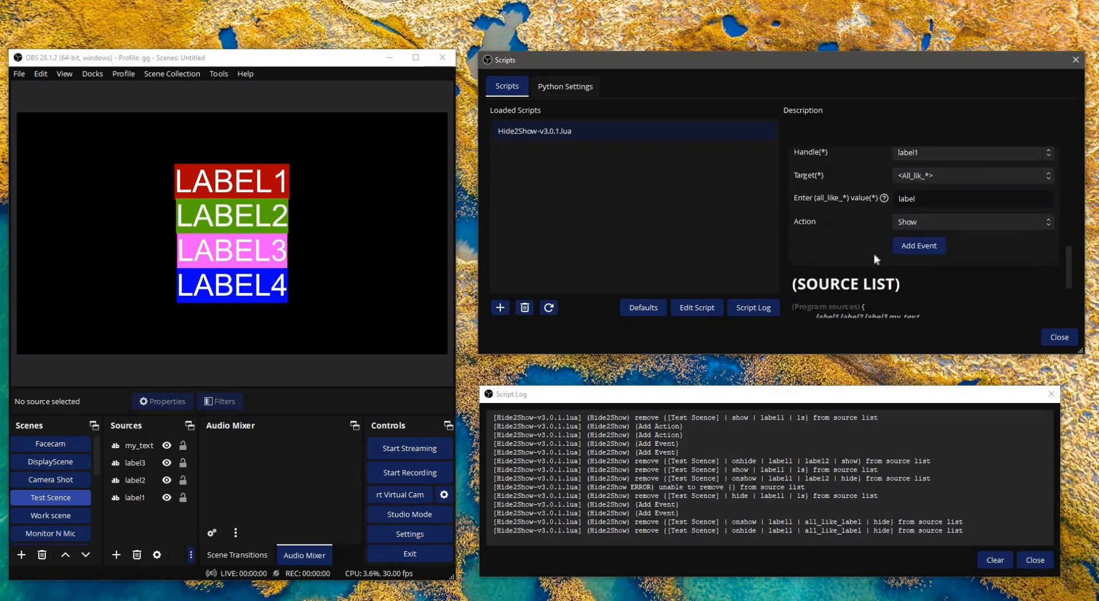
click(905, 211)
Add an Onshow event for label1 with target <All_lik_*>, value label and action Hide
click(920, 201)
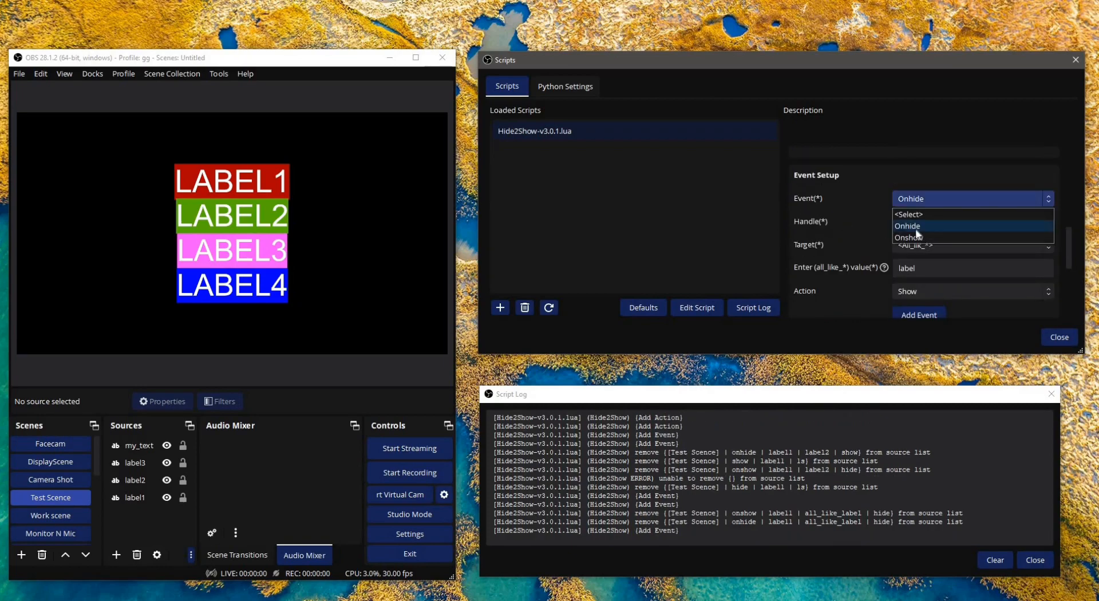
click(901, 243)
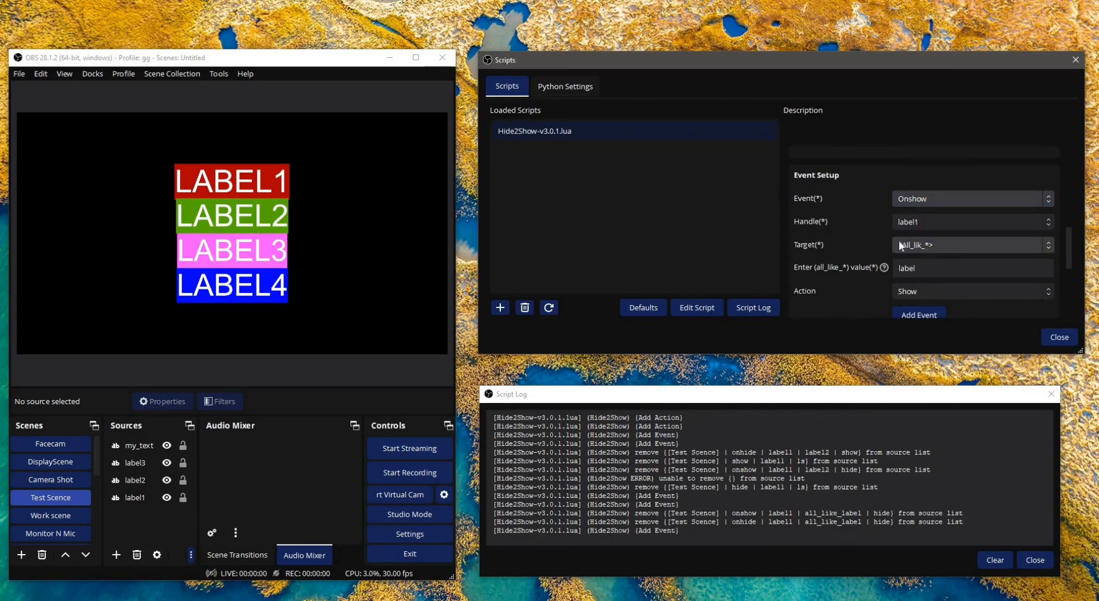
click(930, 293)
click(912, 303)
click(918, 293)
click(913, 320)
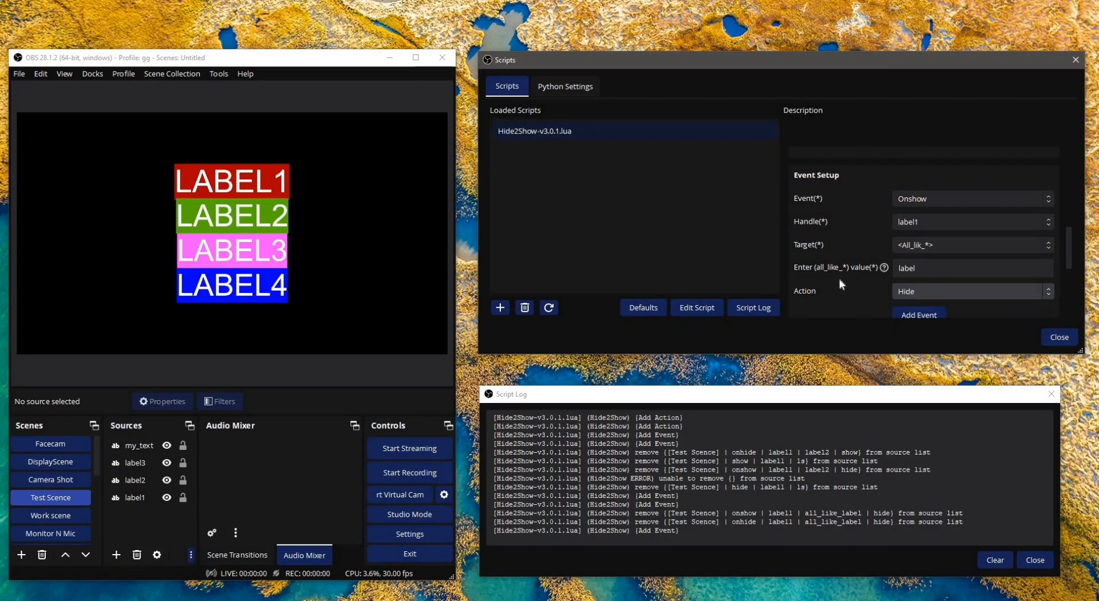
click(916, 314)
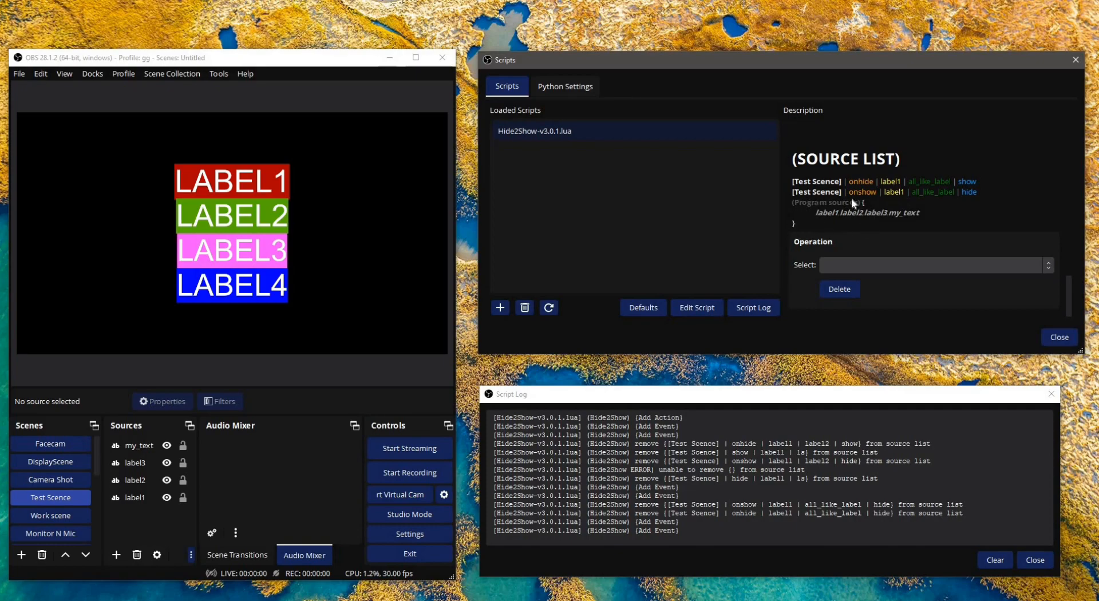
Add a Hide action and a Show action for label1, each with a time of 1 second
scroll(933, 230, up, 1)
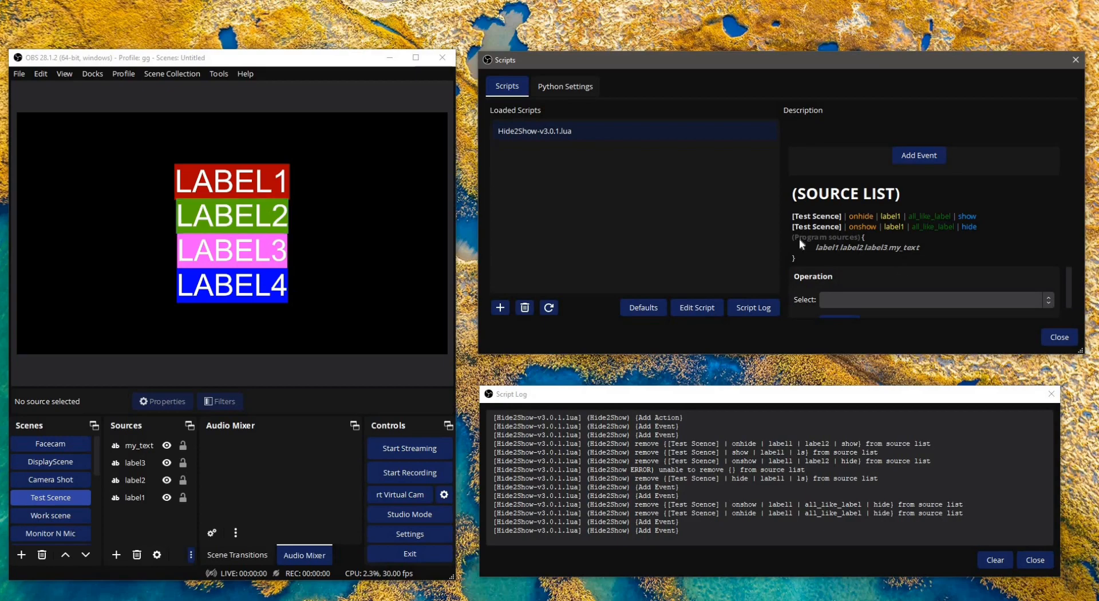
scroll(818, 224, down, 1)
scroll(956, 229, up, 3)
scroll(921, 238, down, 2)
scroll(876, 229, up, 6)
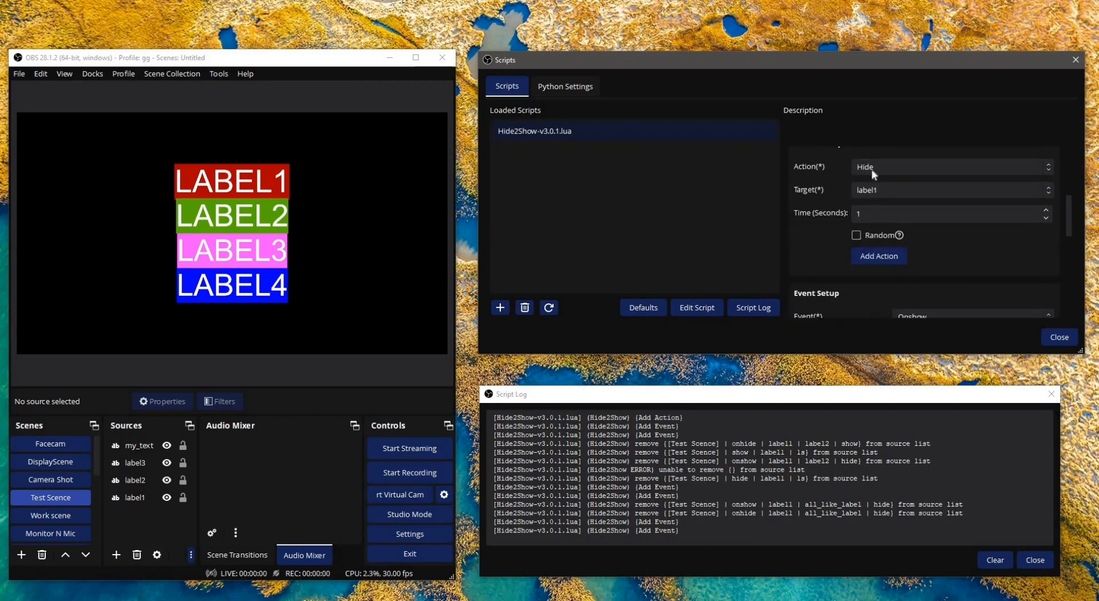
click(880, 256)
click(868, 171)
click(870, 205)
click(883, 259)
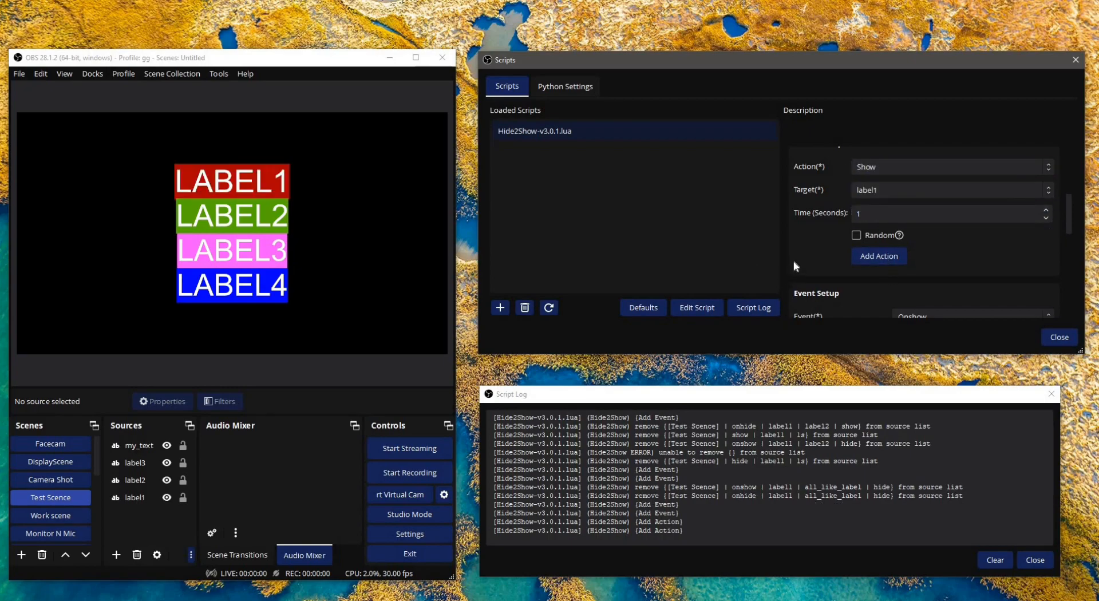
Delete the label1 onhide event with the show action from the source list
scroll(794, 263, down, 5)
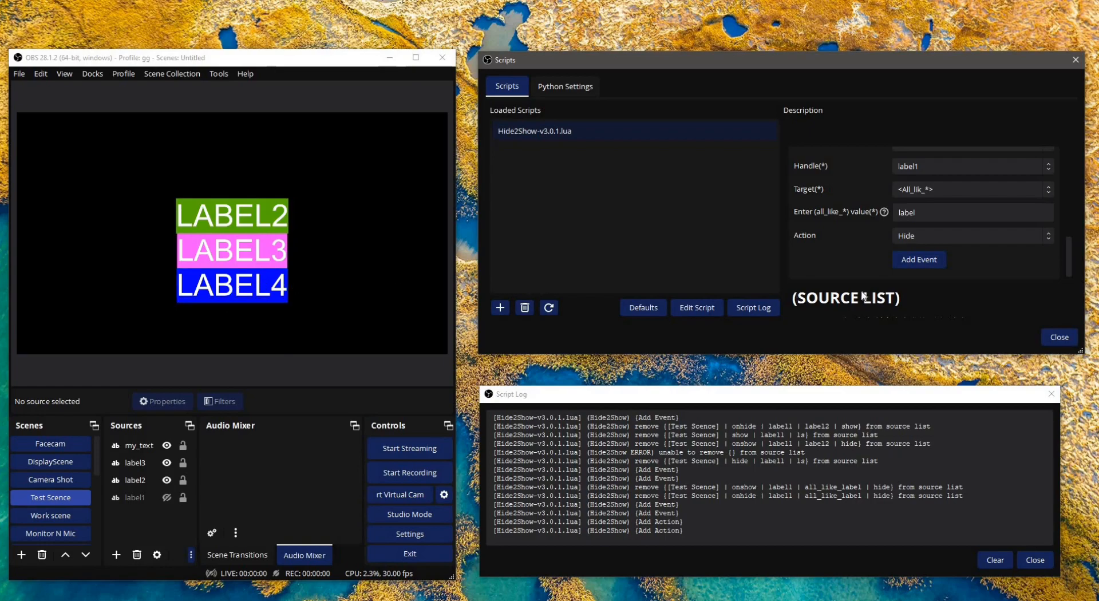
scroll(873, 231, down, 3)
scroll(891, 277, down, 1)
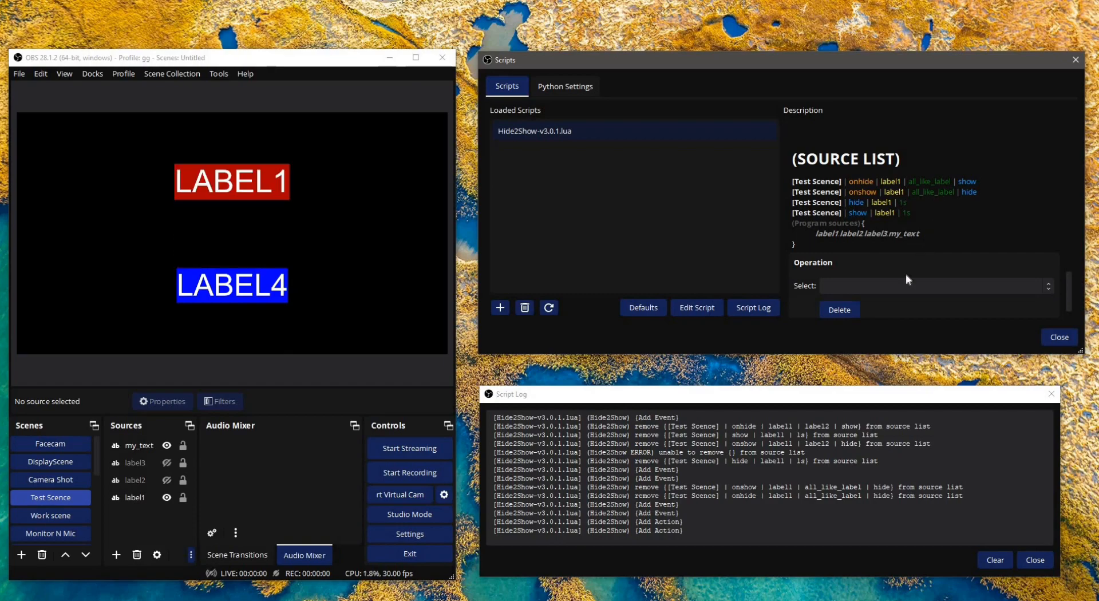
click(887, 292)
click(916, 319)
click(840, 310)
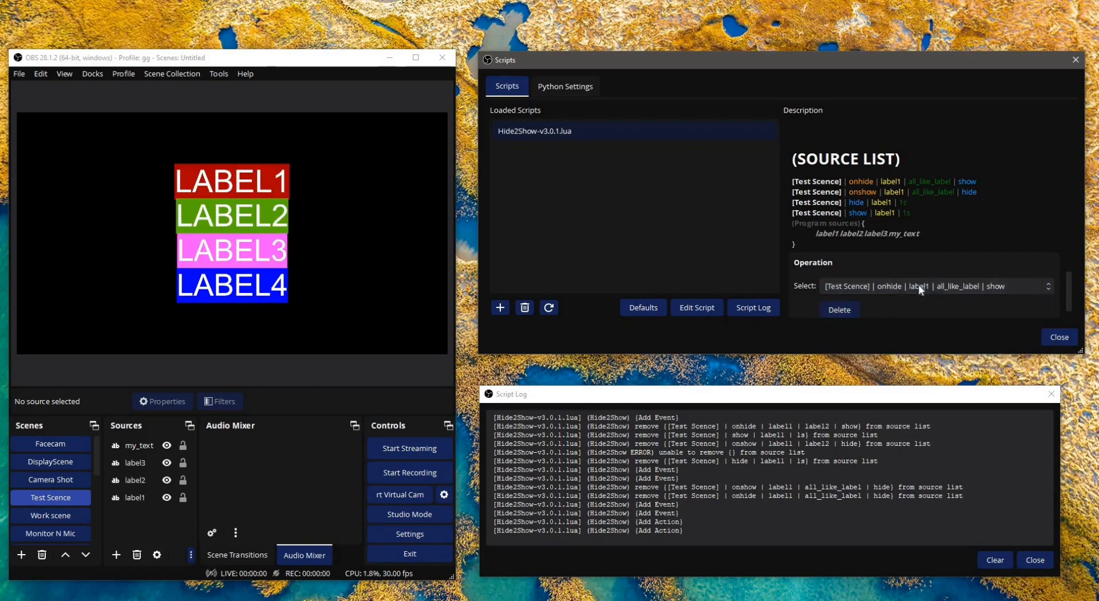
Delete the label1 onshow event with target all_like_label and action hide from the source list
click(920, 276)
click(916, 292)
click(839, 299)
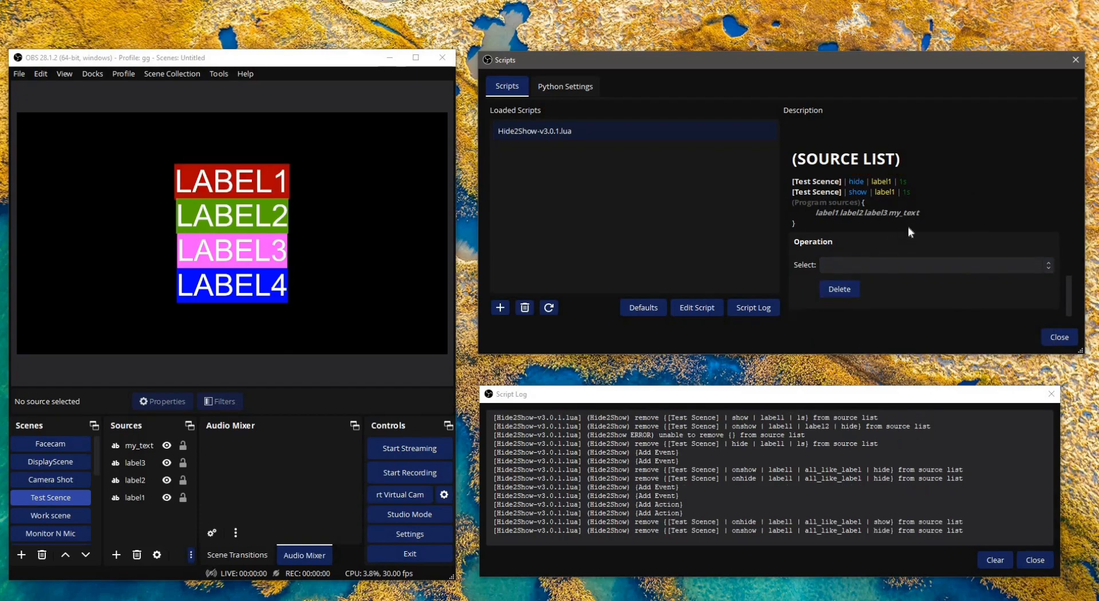
Add an Onshow event for label1 with target <All> and action Hide
scroll(956, 204, up, 3)
click(950, 189)
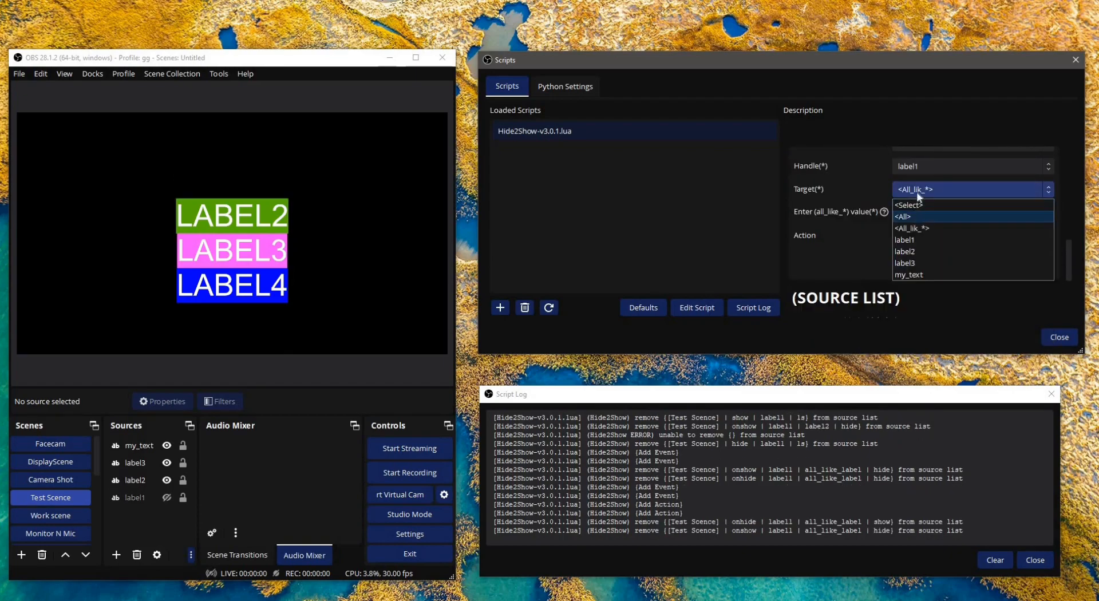
click(939, 206)
click(857, 237)
scroll(904, 218, up, 1)
click(864, 242)
Add an Onhide event for label1 with target <All> and action Show
click(885, 181)
click(885, 181)
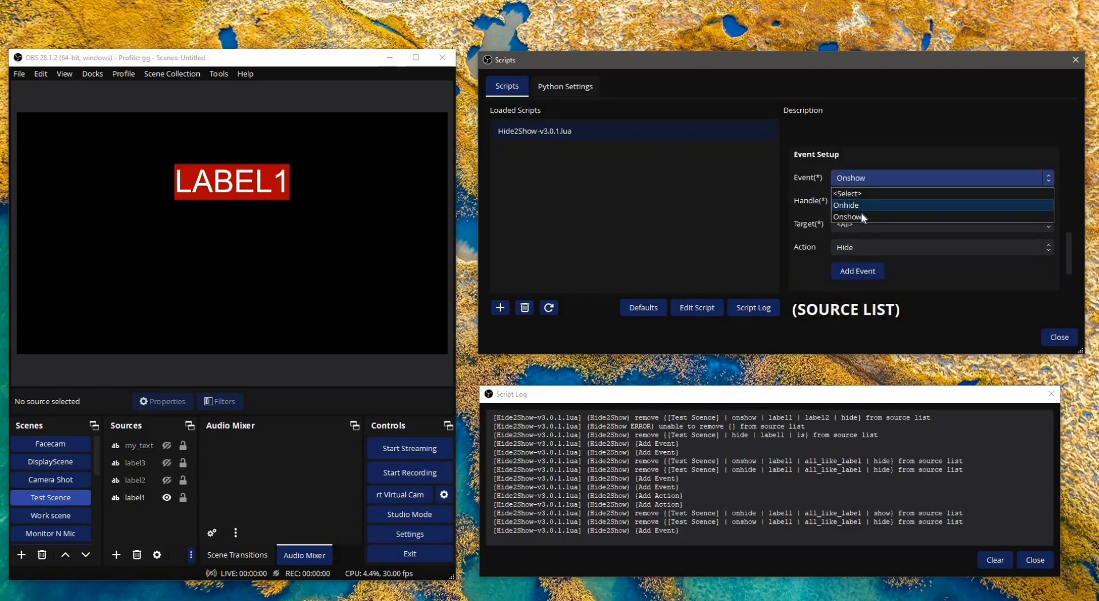
click(861, 205)
click(860, 246)
click(860, 283)
click(862, 272)
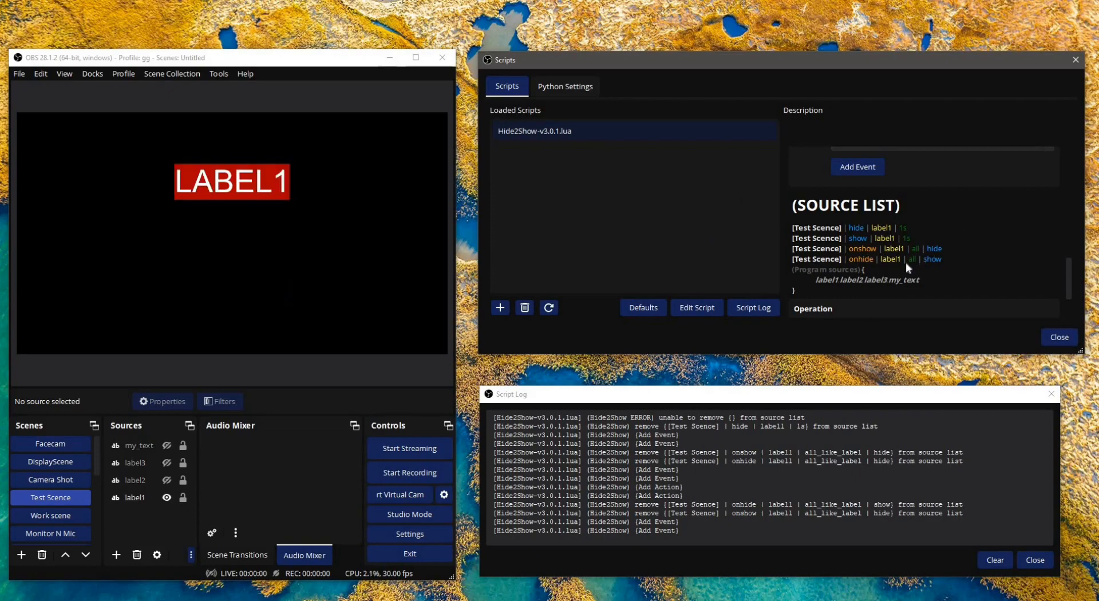
Enable the script's manual interface and look over its command prompt and the source list
scroll(819, 286, up, 2)
scroll(818, 288, up, 2)
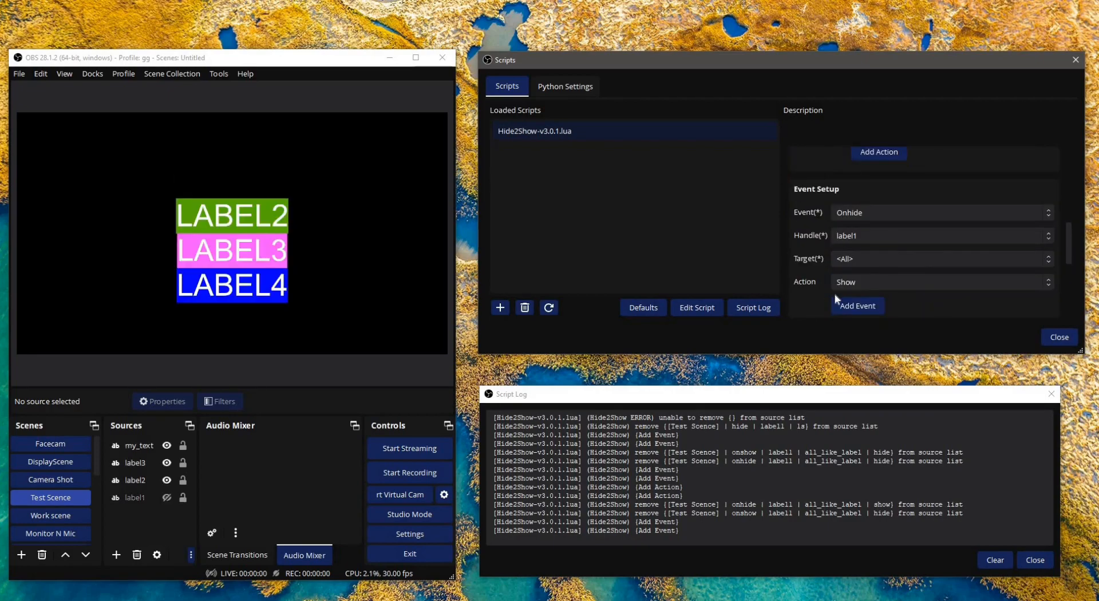
scroll(812, 239, up, 6)
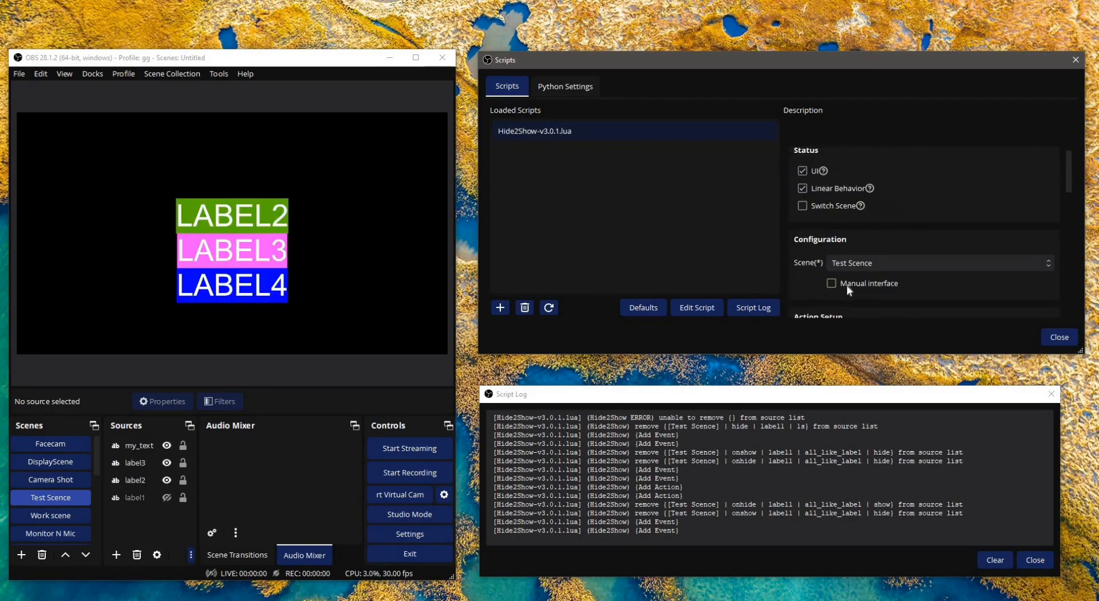
scroll(842, 289, down, 2)
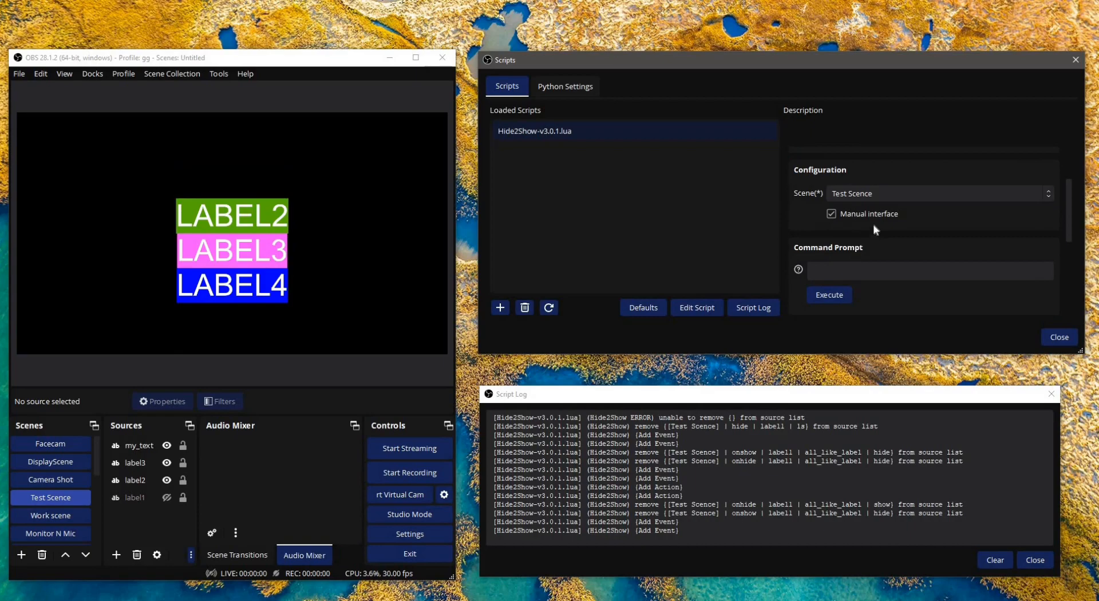
scroll(914, 272, down, 3)
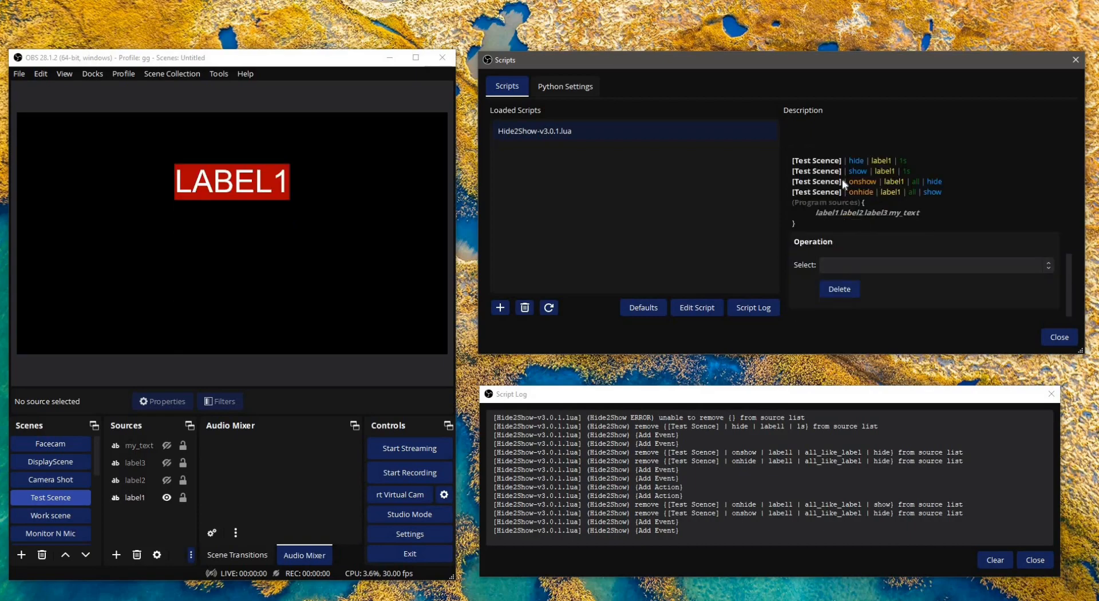
scroll(903, 205, up, 1)
scroll(885, 224, up, 2)
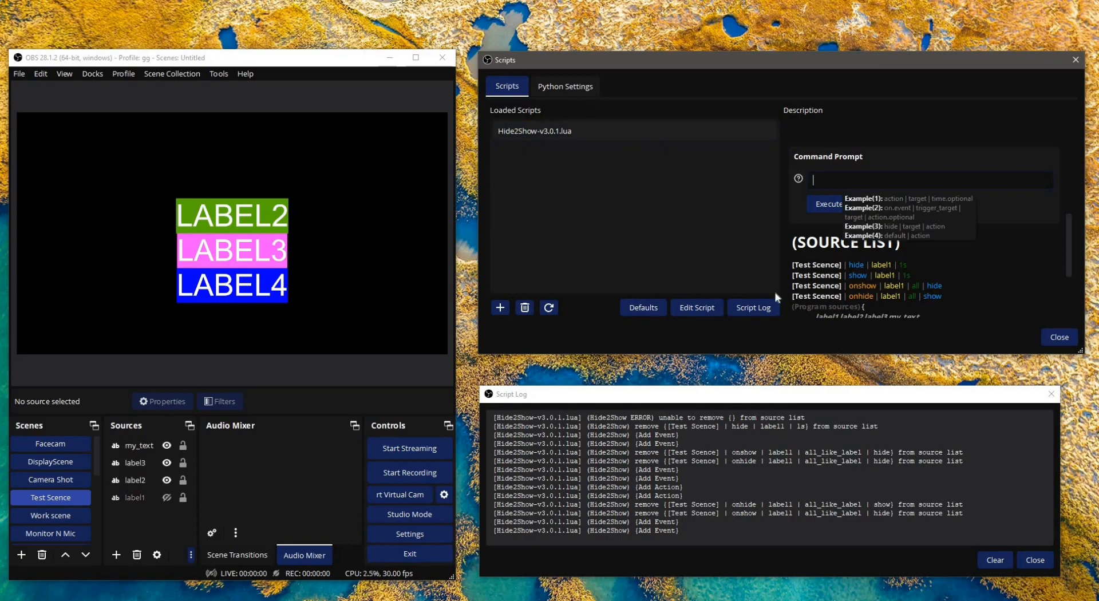
Delete the label1 onshow, show, hide and onhide entries one after another from the source list
scroll(902, 256, down, 3)
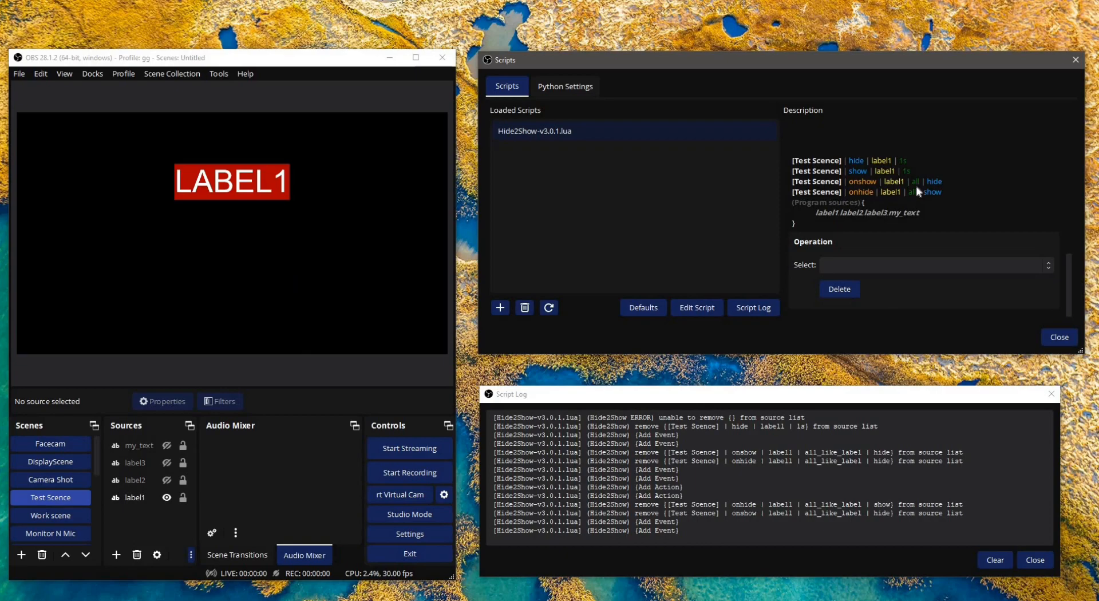
click(905, 266)
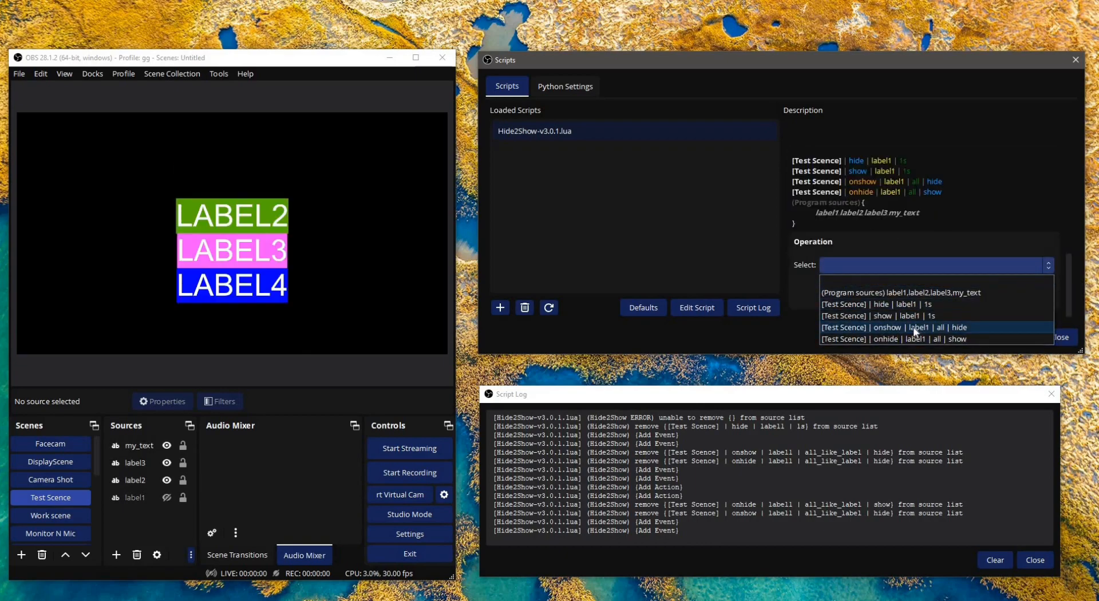
click(913, 327)
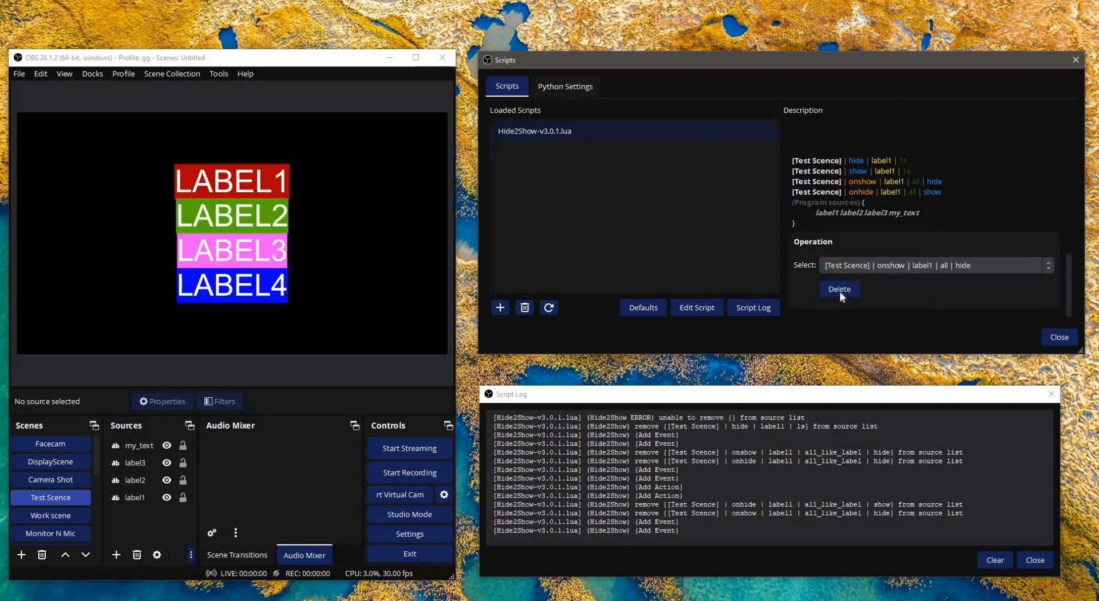
click(839, 290)
click(876, 266)
click(881, 315)
click(840, 289)
click(858, 266)
click(862, 305)
click(865, 304)
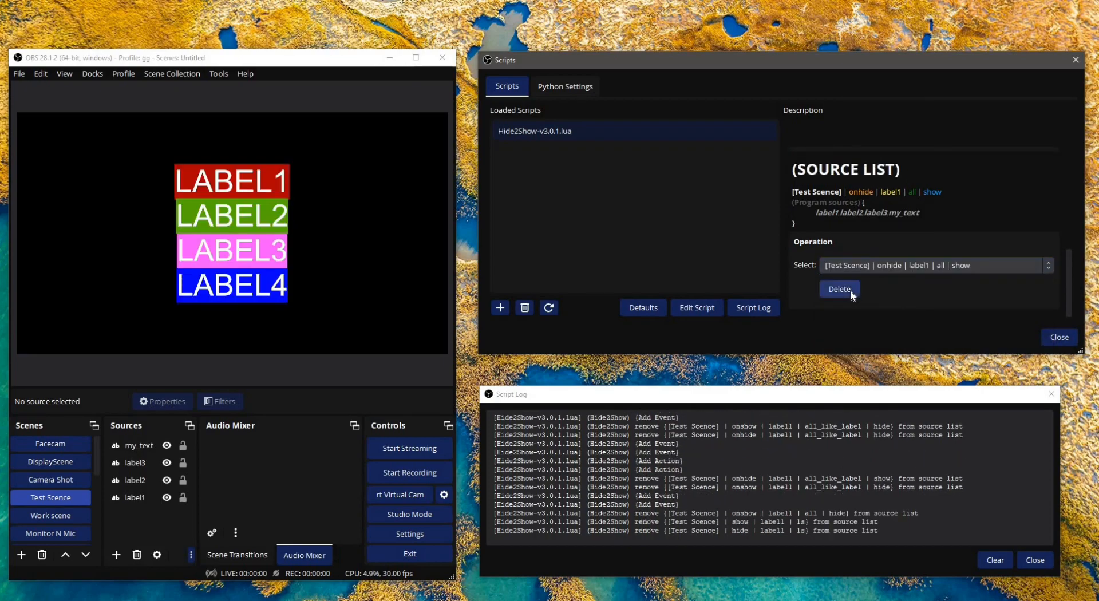
click(851, 291)
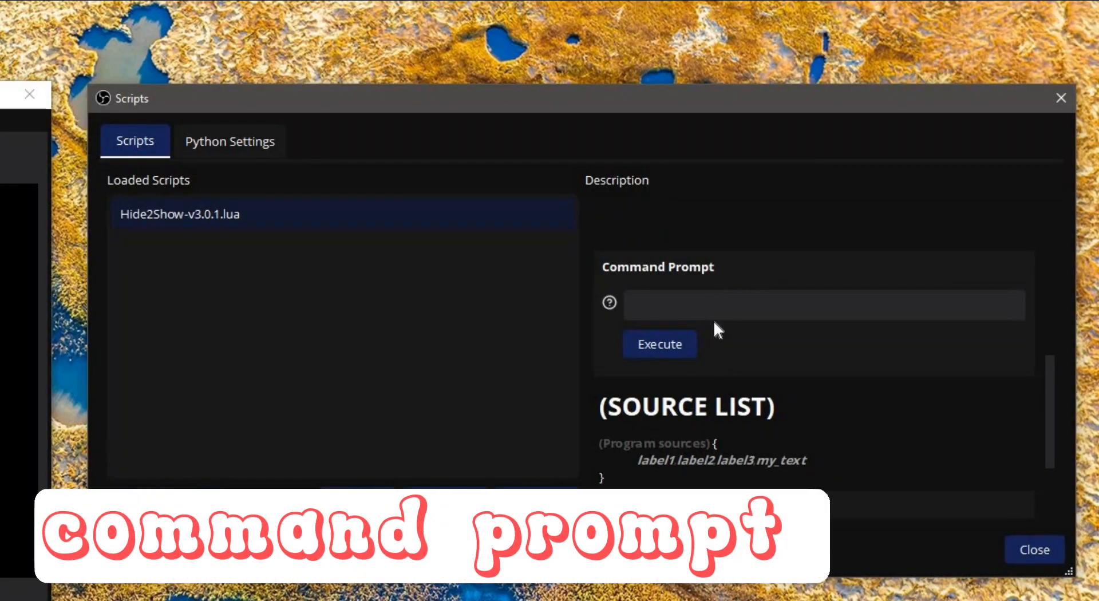
Enter the command "hide | label1 | 1s" in the script's command prompt
click(717, 295)
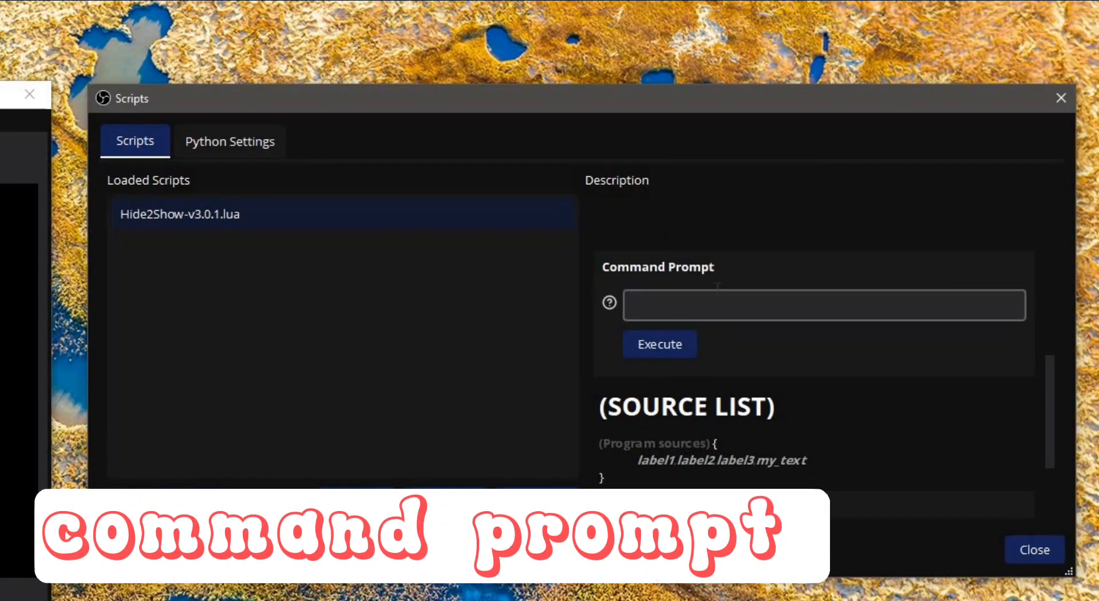
text(hide | al)
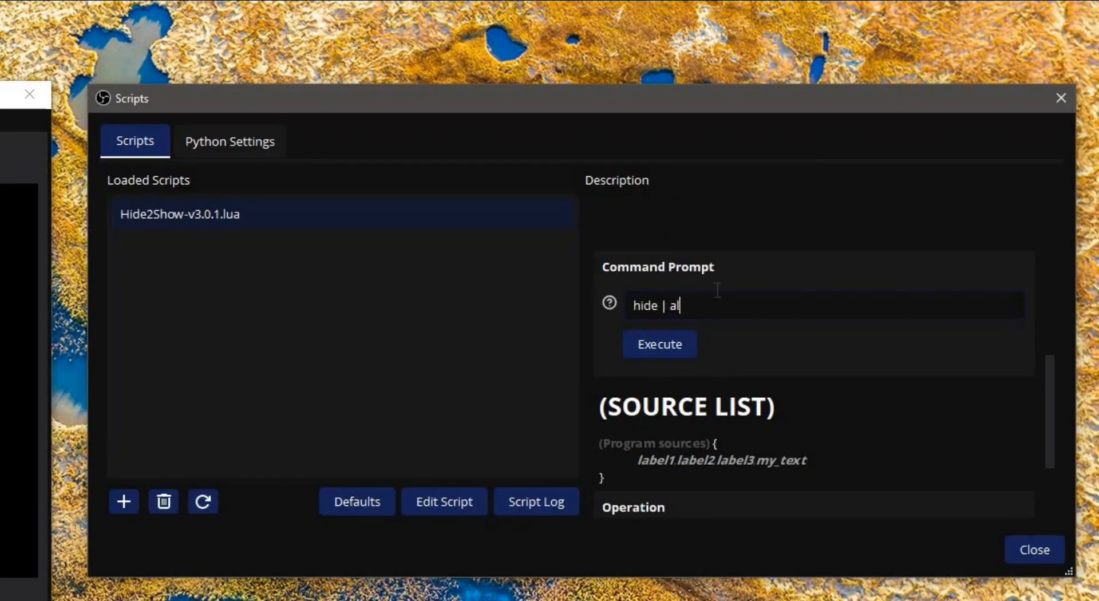
key(BackSpace)
key(BackSpace)
text(label1 | 1s)
Try the time values %1s and %5s in the label1 hide command
click(707, 308)
key(BackSpace)
key(BackSpace)
text(&)
key(BackSpace)
text(*)
key(BackSpace)
text(&)
key(BackSpace)
text($)
key(BackSpace)
text(#)
key(BackSpace)
text(%)
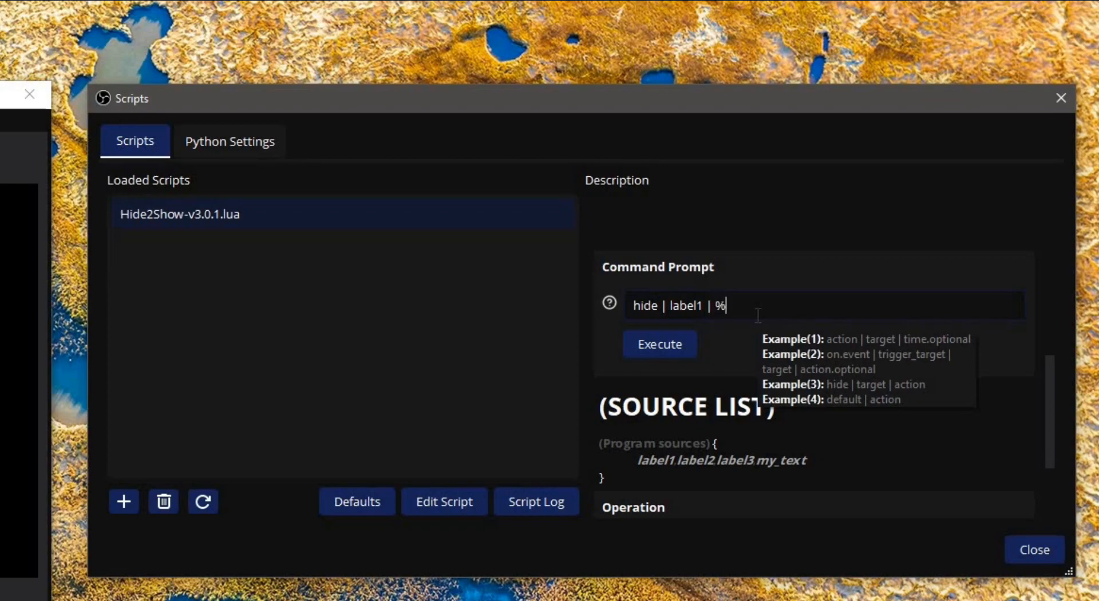
text(1s)
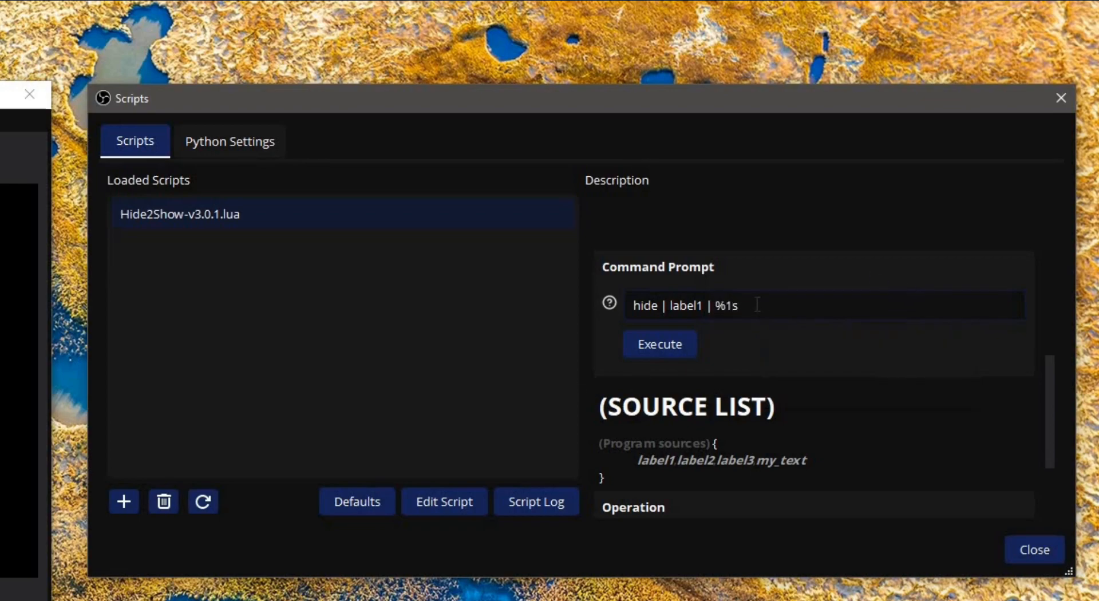
key(BackSpace)
key(BackSpace)
text(5s)
drag(750, 305, 632, 313)
click(658, 312)
double_click(695, 312)
click(772, 320)
Set the hide command's time to 1s and execute "hide | label1 | 1s"
key(BackSpace)
key(BackSpace)
key(BackSpace)
text(1s)
click(664, 355)
Execute the command "show | label1 | 1s" in the script's command prompt
click(655, 312)
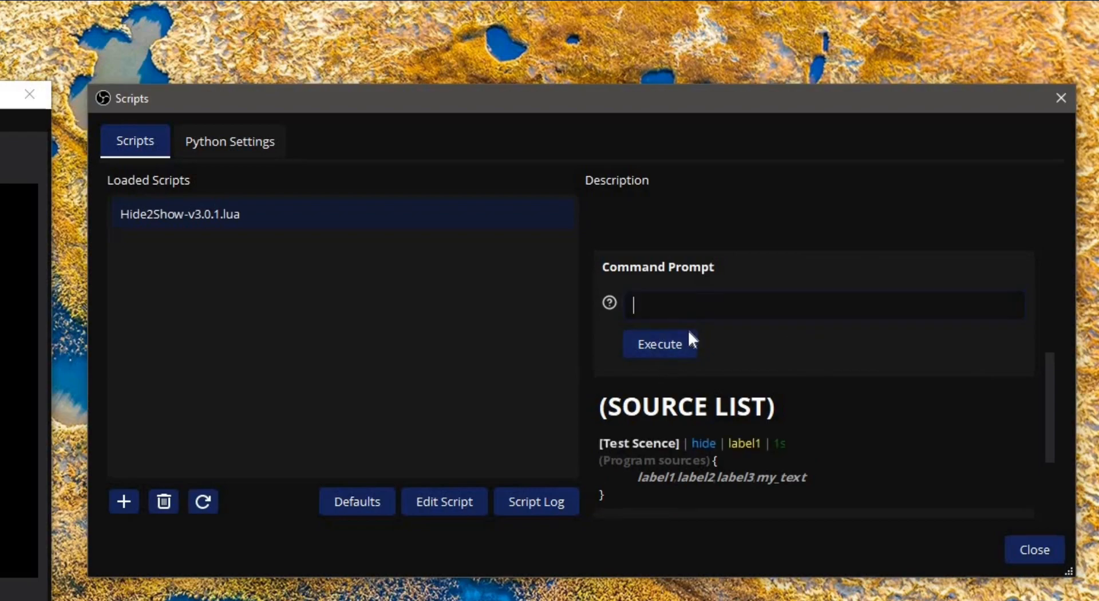
text(hide)
key(BackSpace)
key(BackSpace)
key(BackSpace)
key(BackSpace)
text(show )
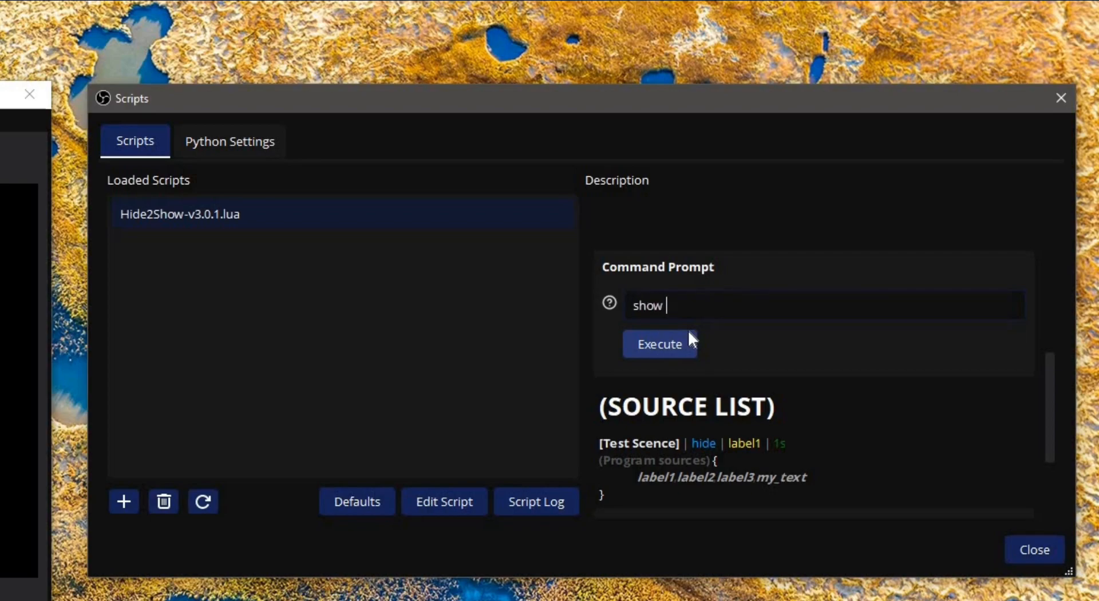
text(| label1 | 1s)
click(694, 339)
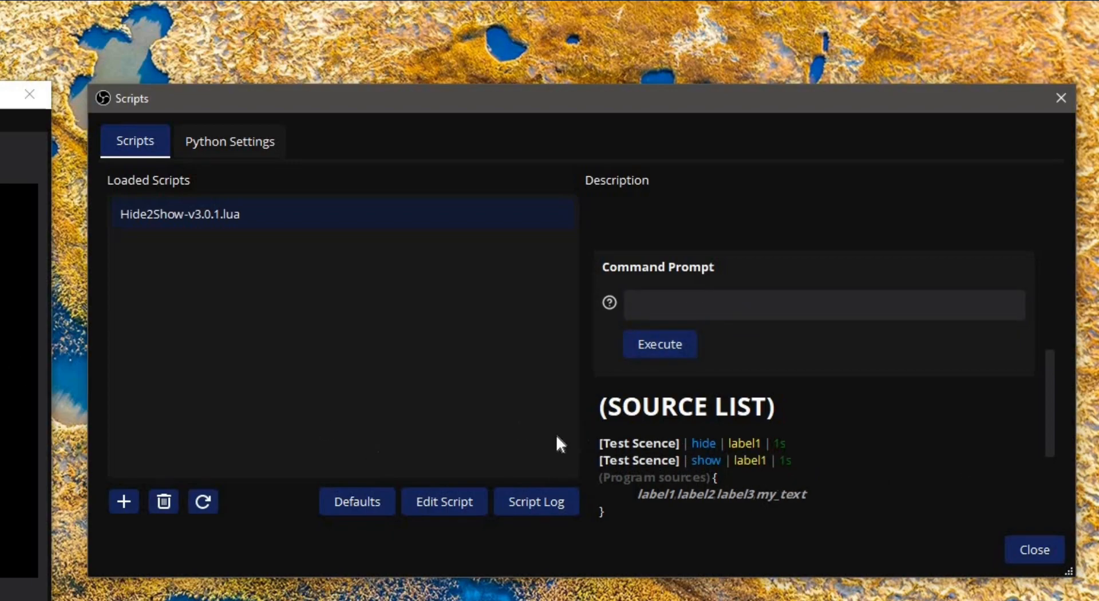
Execute the command "onshow | label1 | all | hide" to add the onshow event
click(817, 306)
text(onshiw)
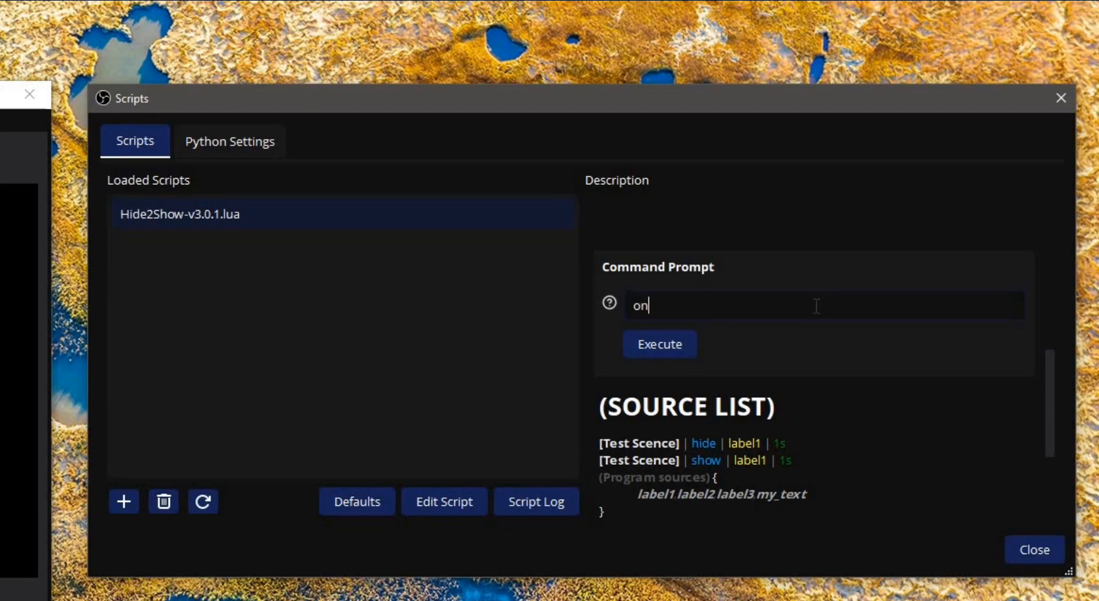
key(BackSpace)
text(ow | labwel)
key(BackSpace)
key(BackSpace)
text(el1 | )
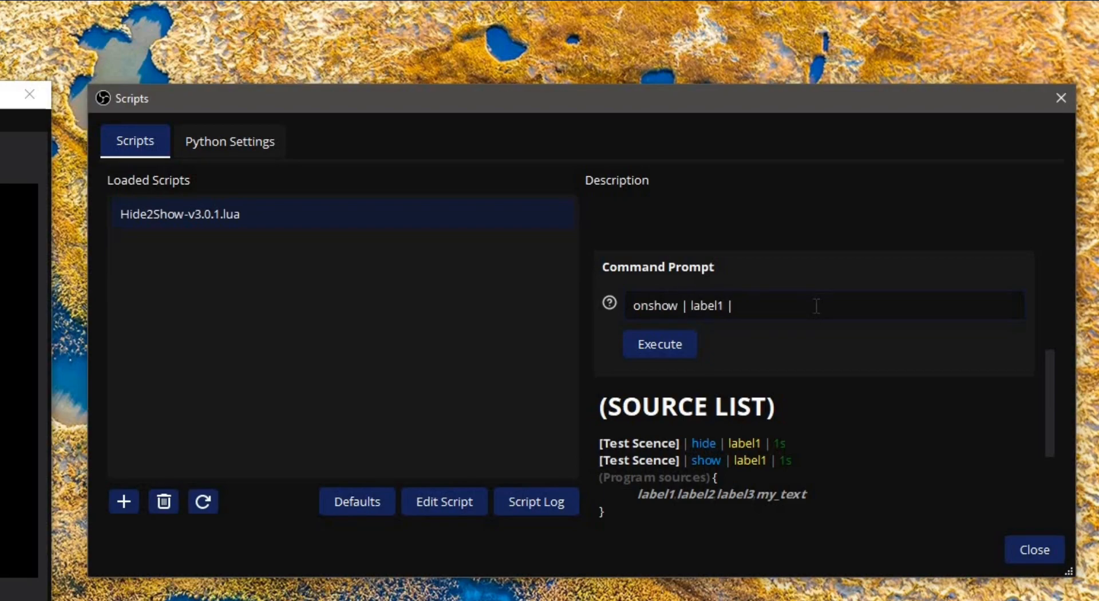
text(all | hide)
click(658, 346)
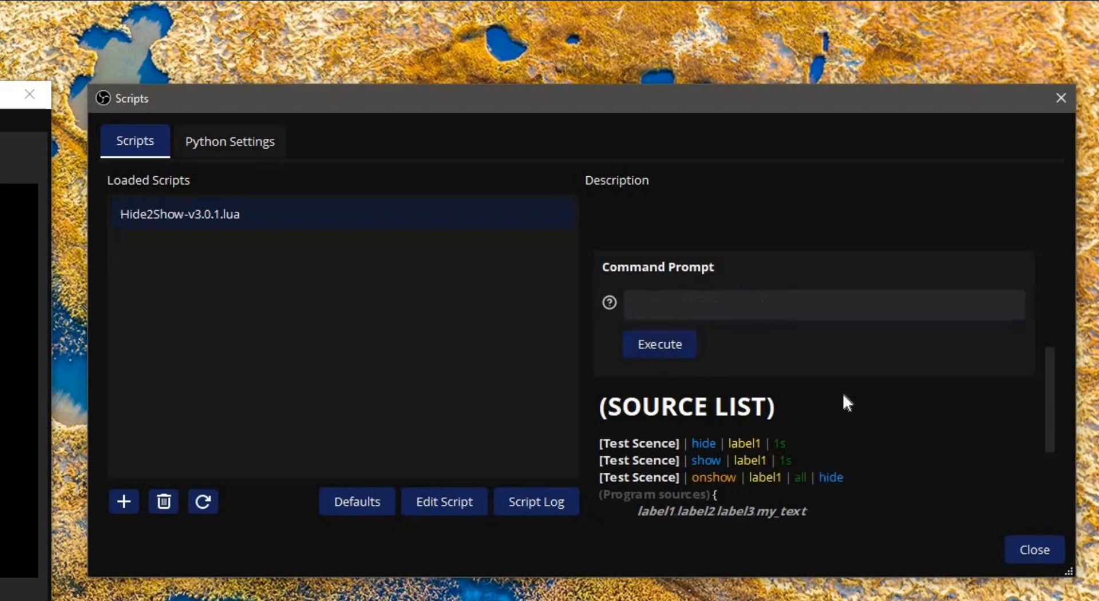
Execute the command "onhide | label1 | all | show" to add the onhide event
click(730, 304)
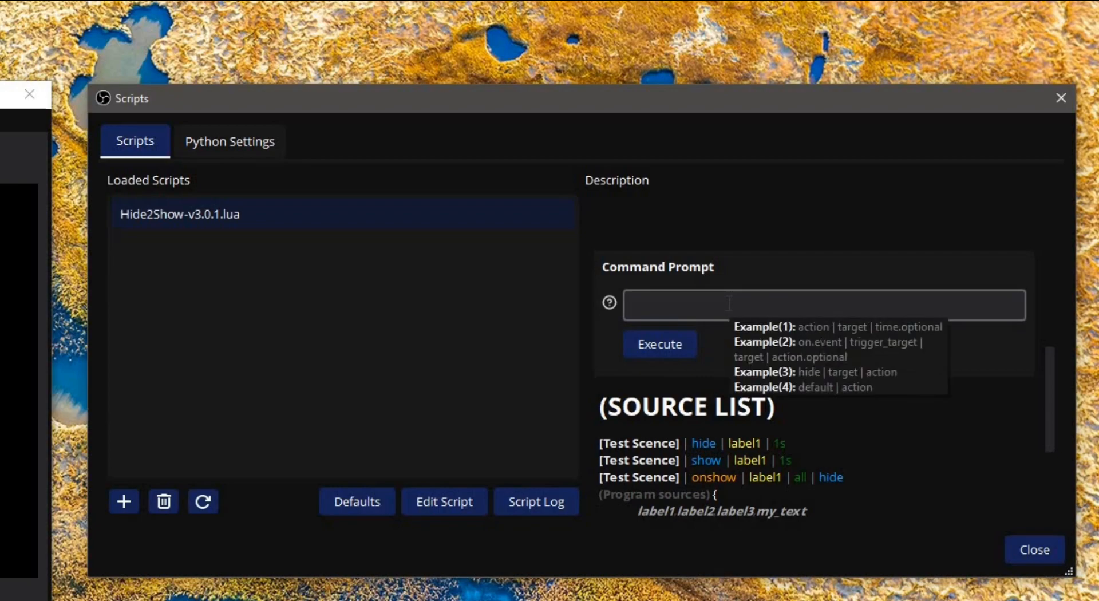
click(729, 303)
text(onhide | al)
key(BackSpace)
key(BackSpace)
text(label1 | all | show)
click(683, 351)
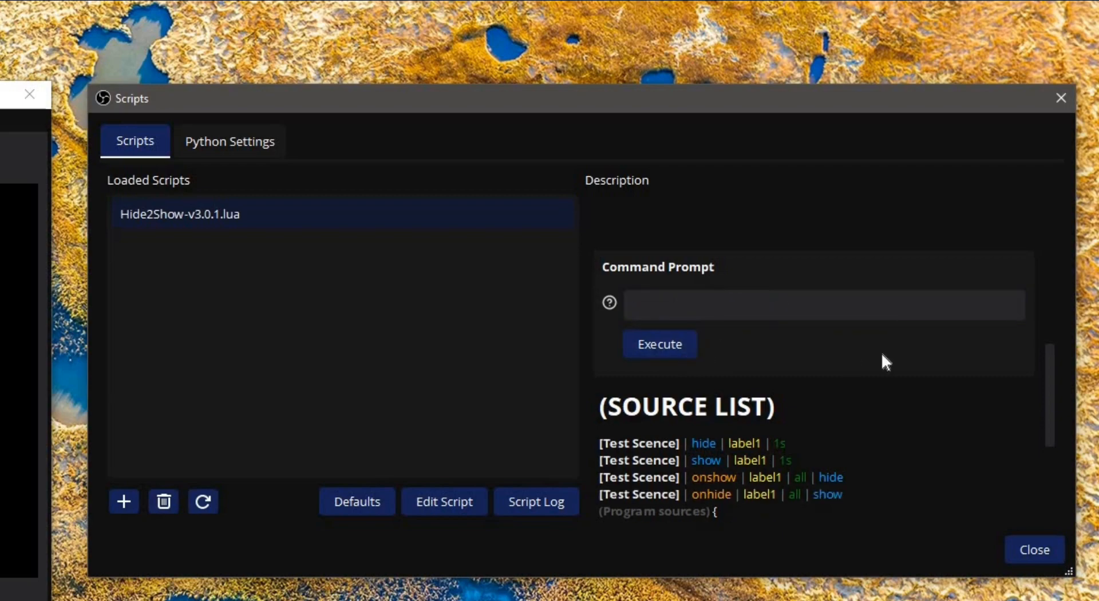
Review the command prompt and source list entries, and turn off the manual interface to restore the event setup
scroll(886, 361, down, 2)
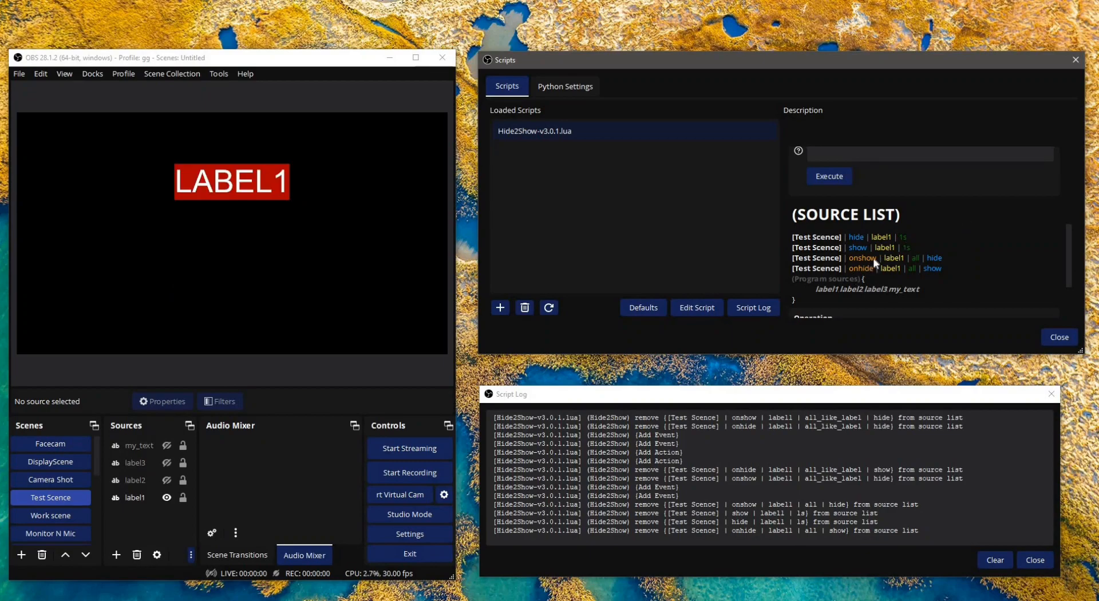
scroll(916, 280, up, 5)
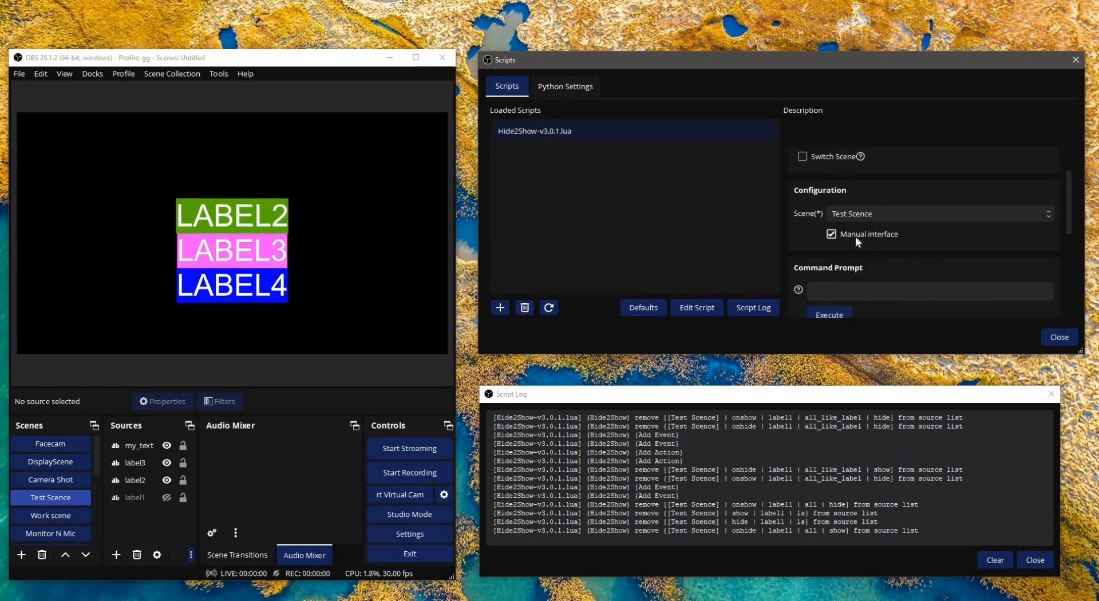
scroll(833, 243, down, 2)
click(830, 227)
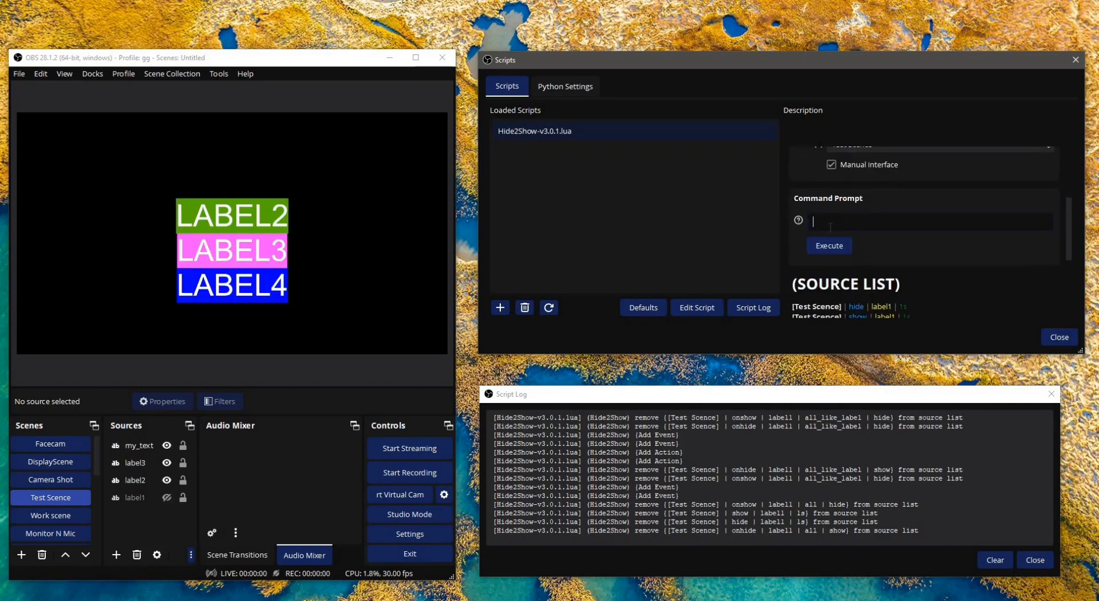
scroll(857, 283, down, 1)
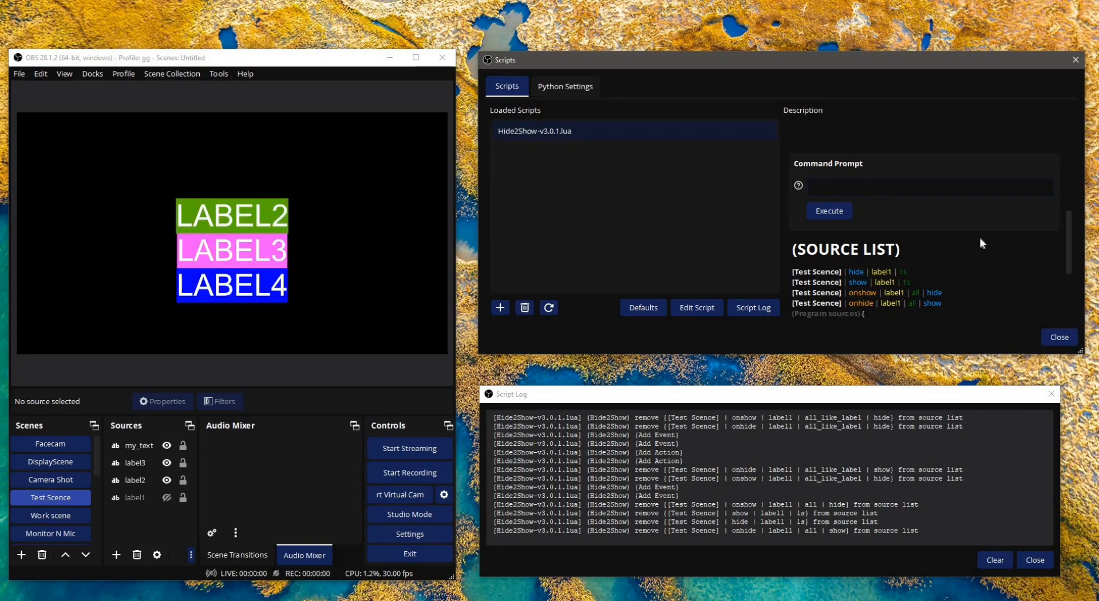
scroll(939, 249, up, 2)
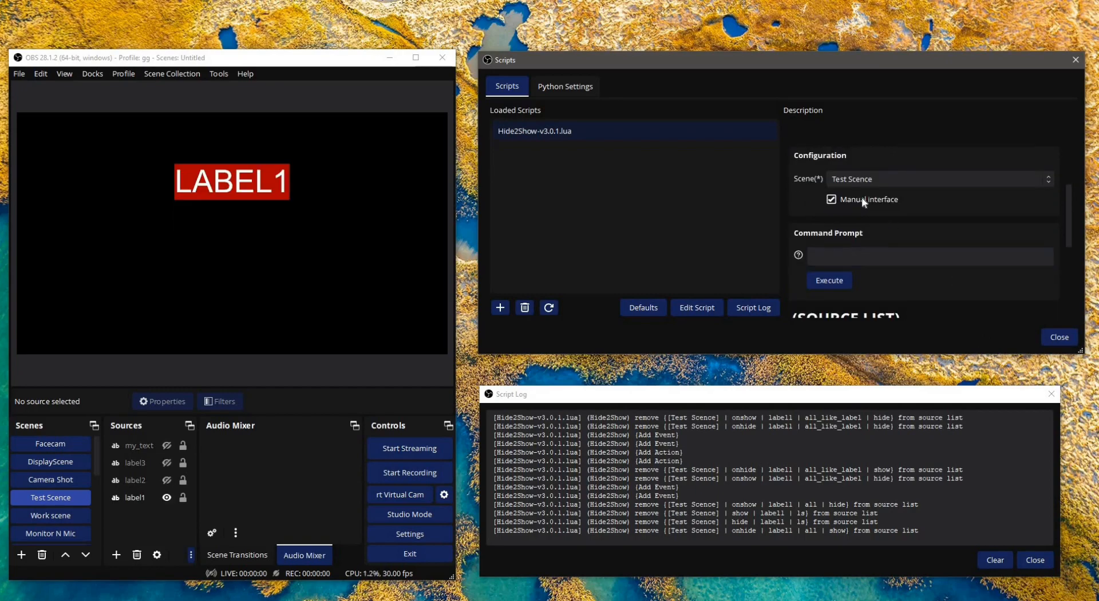
scroll(862, 202, down, 5)
scroll(850, 246, down, 1)
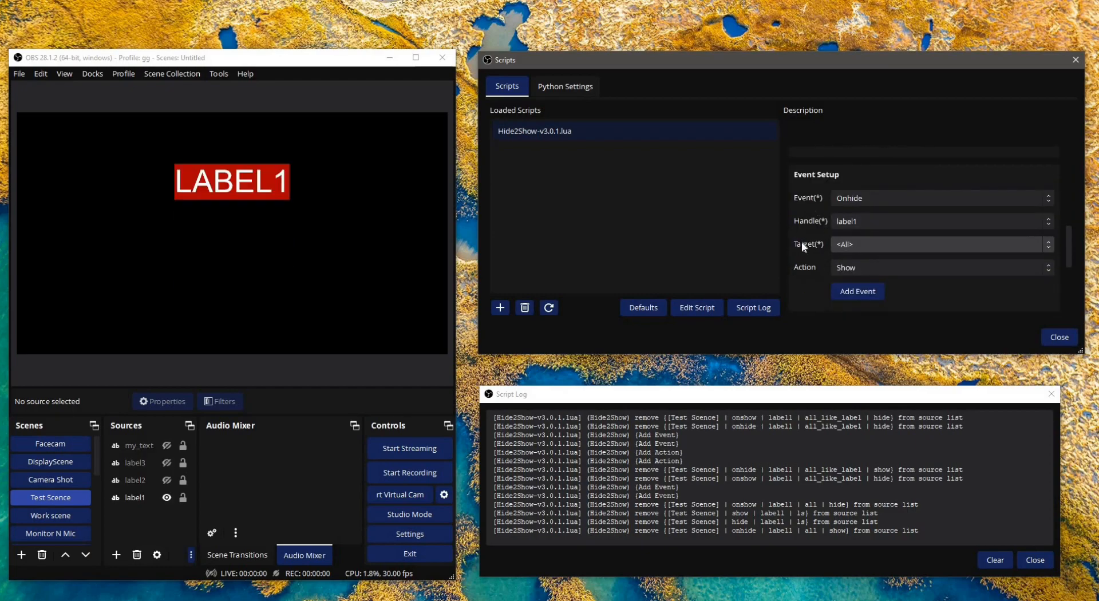
Enable the Switch Scene option in the script's status settings
scroll(813, 269, up, 5)
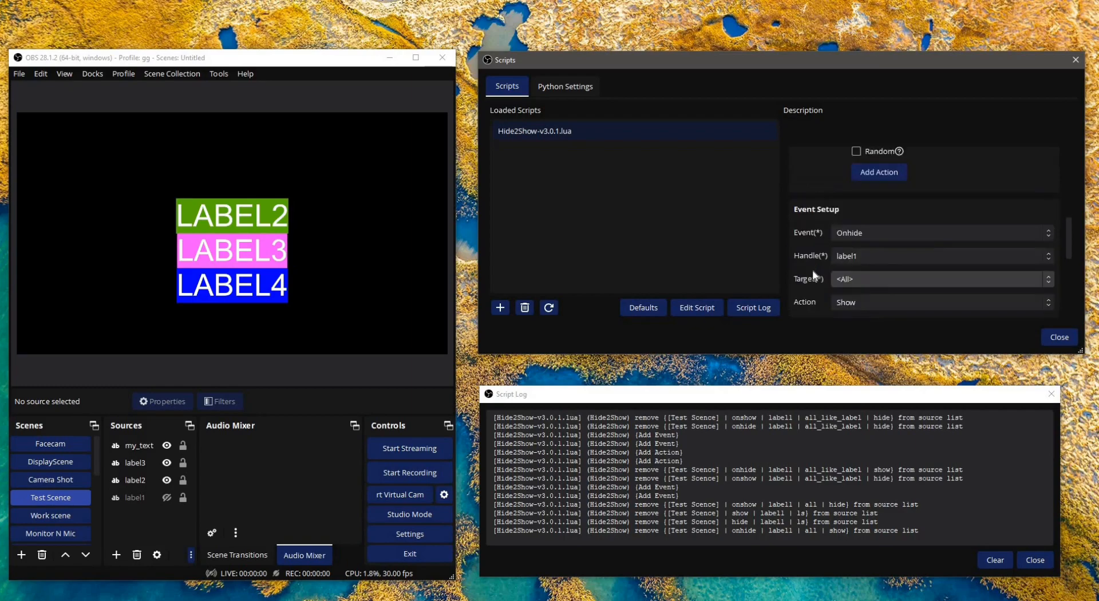
scroll(878, 221, up, 2)
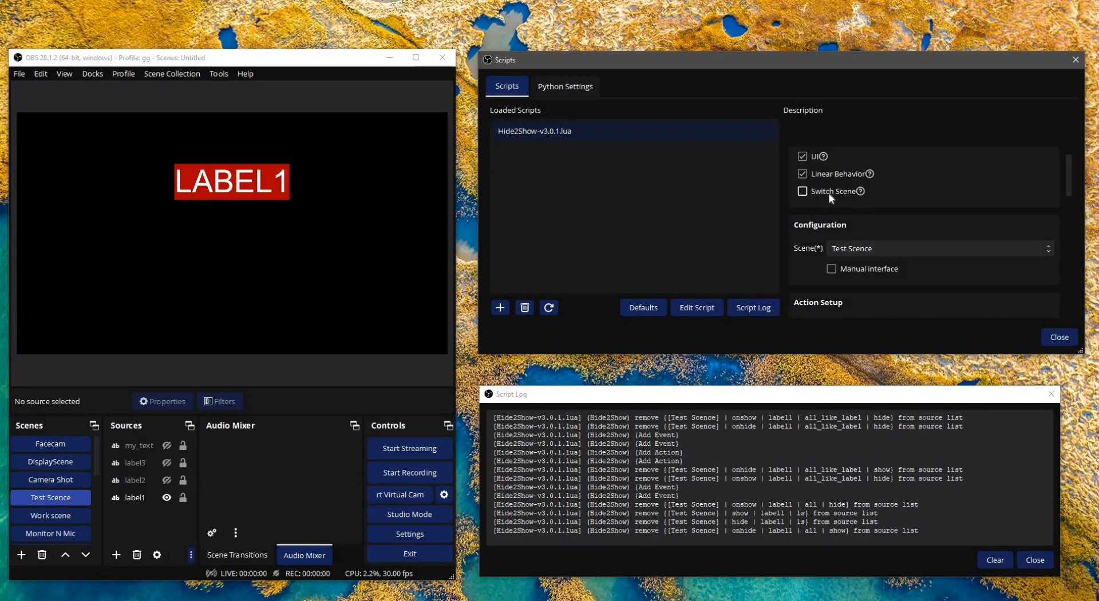
click(845, 194)
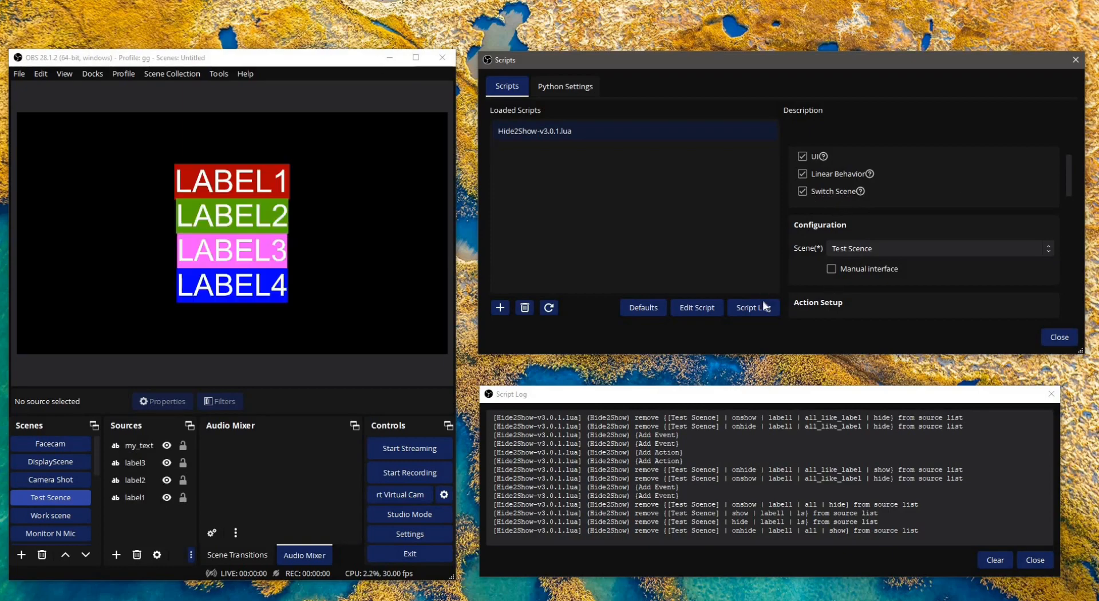
Switch the configuration scene to Viewing Scene and examine its action setup, event setup and source list
click(852, 252)
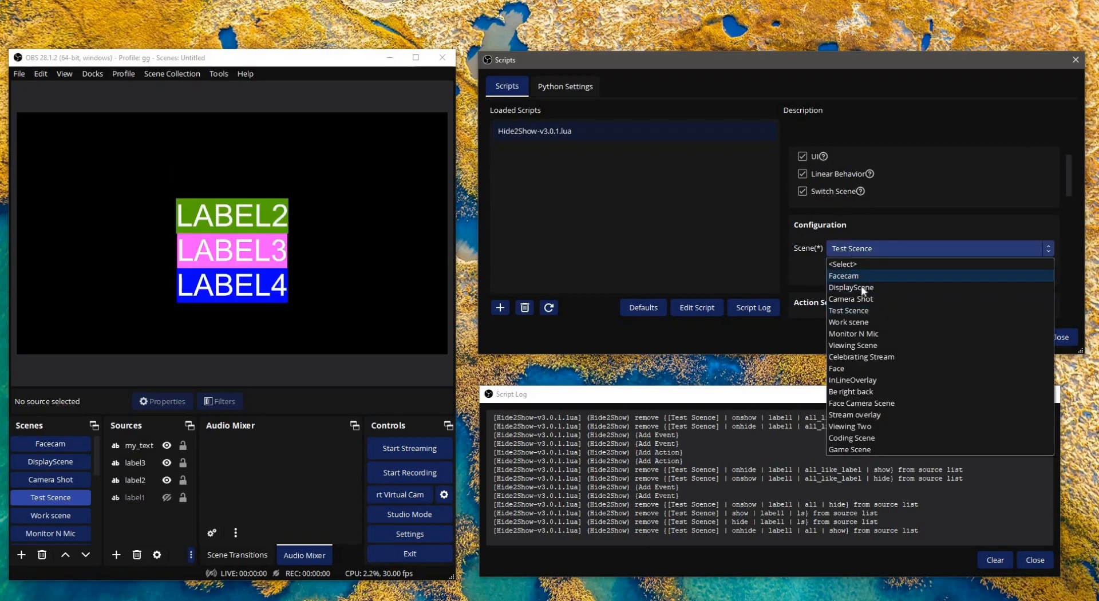
click(871, 348)
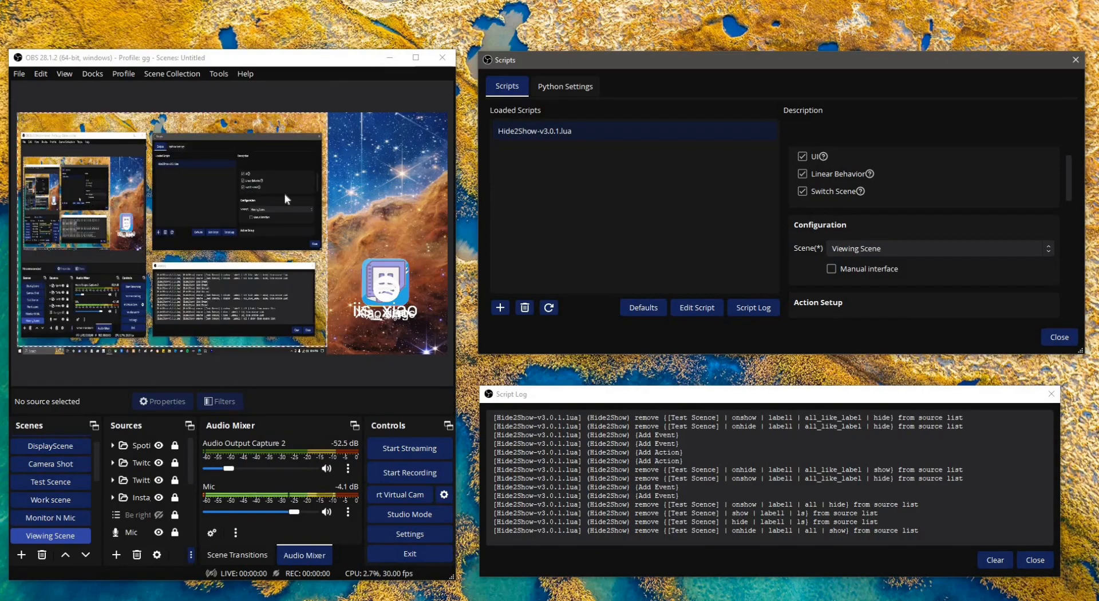
scroll(824, 275, down, 2)
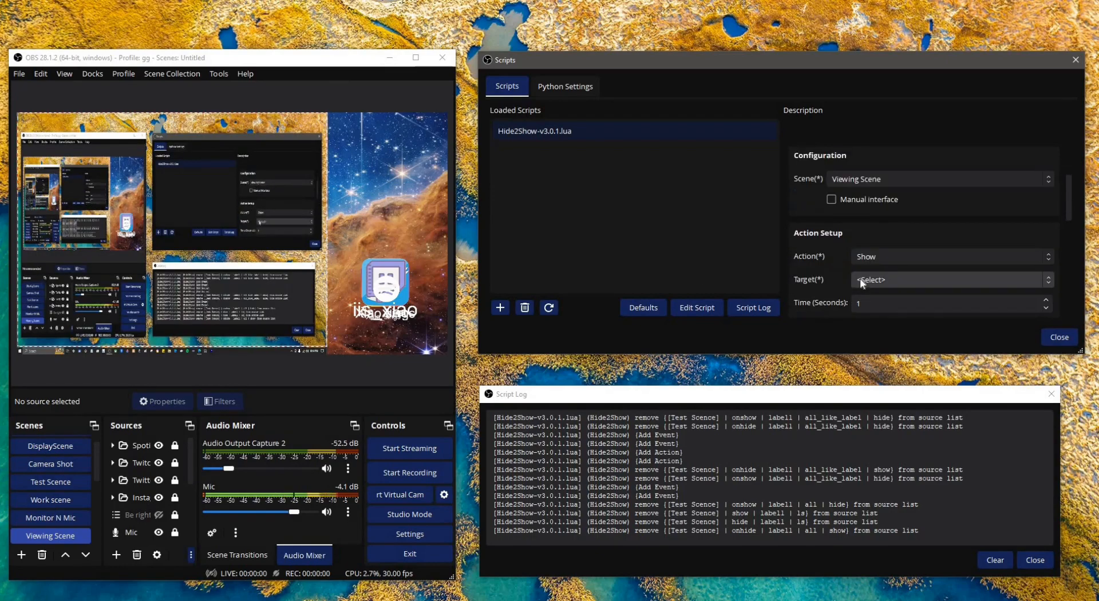
scroll(843, 259, down, 4)
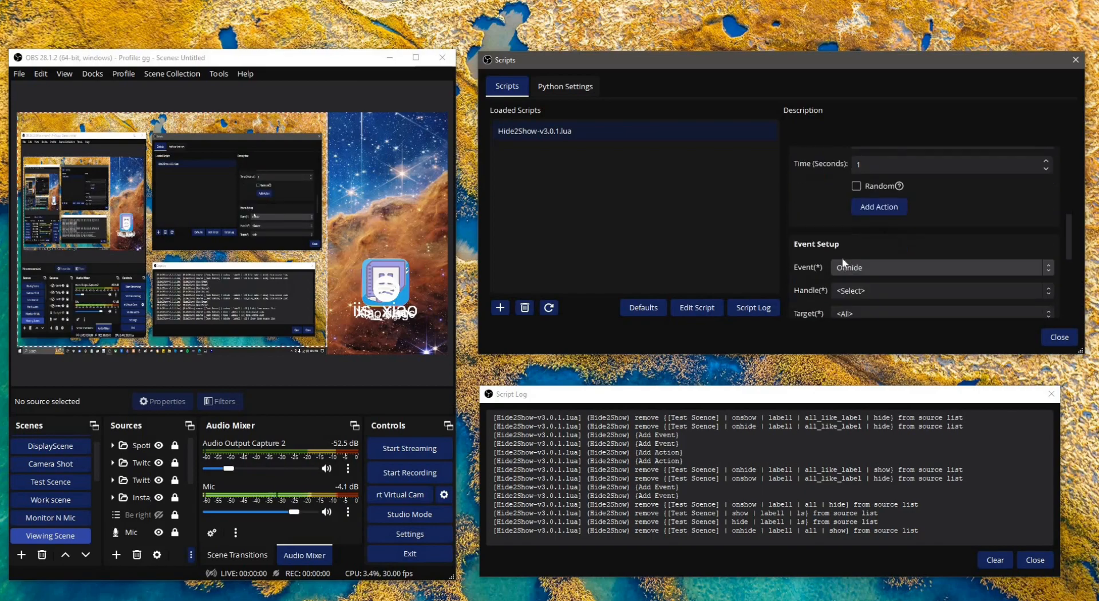
scroll(820, 244, down, 4)
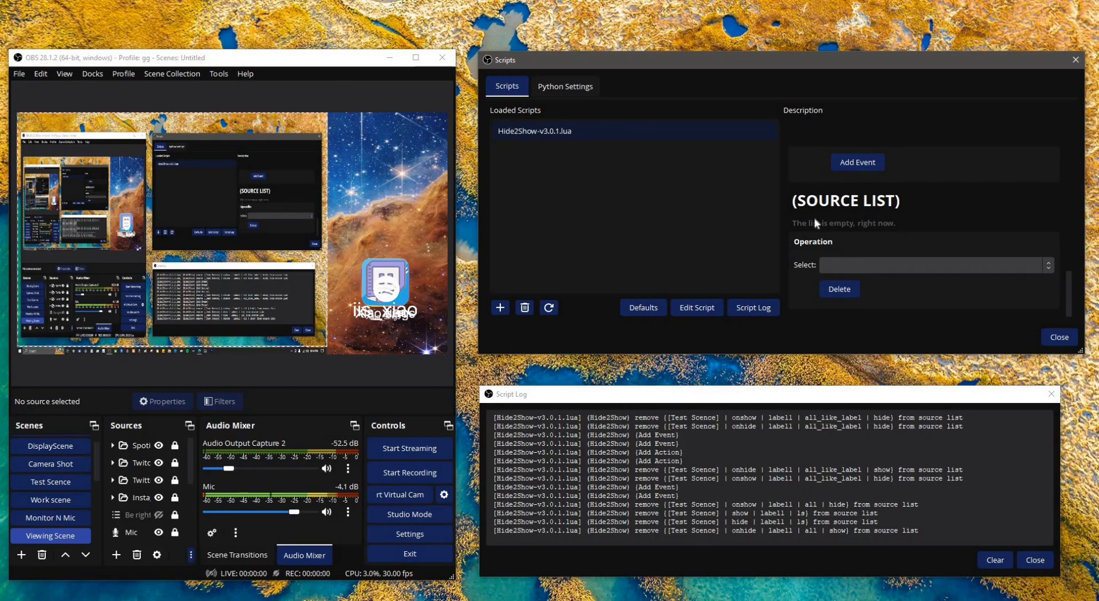
scroll(922, 209, up, 4)
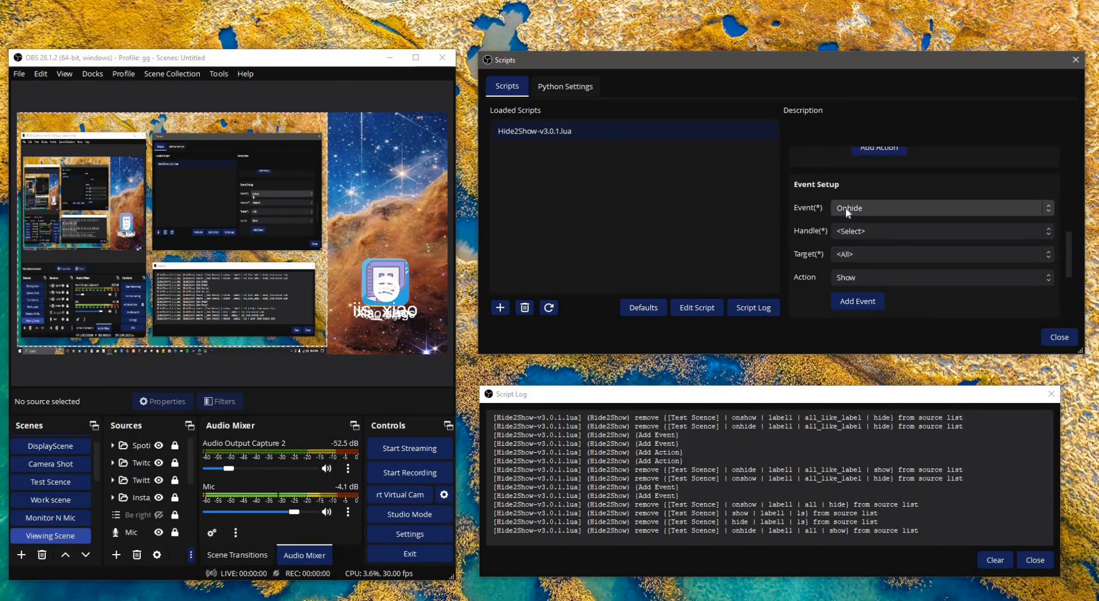
scroll(855, 209, up, 4)
Switch the configuration scene back to Test Scence and bring up its source list
click(858, 223)
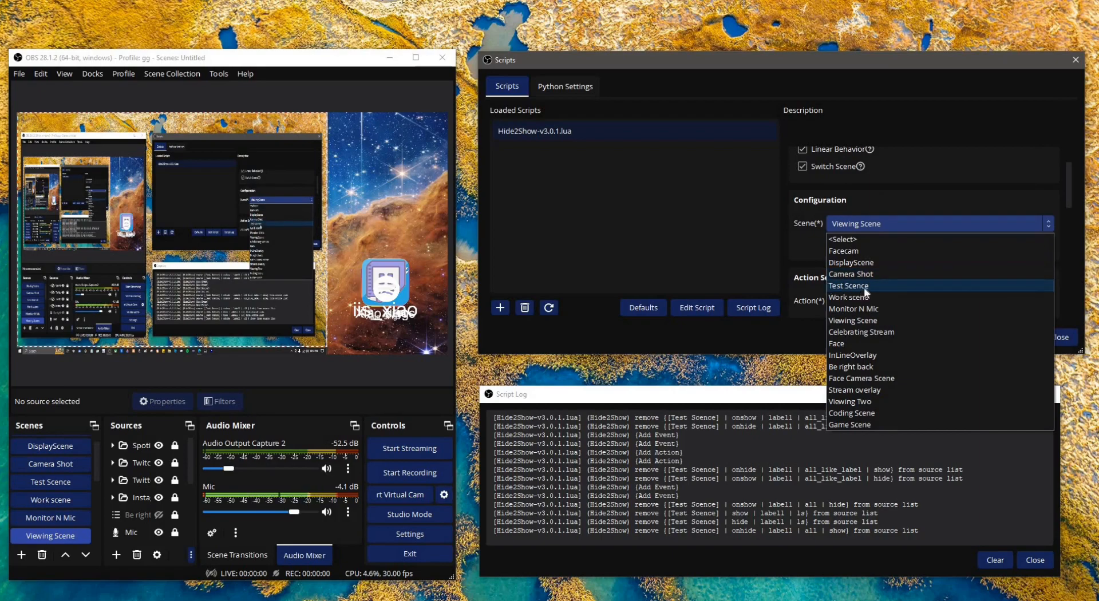
click(865, 286)
scroll(856, 229, down, 8)
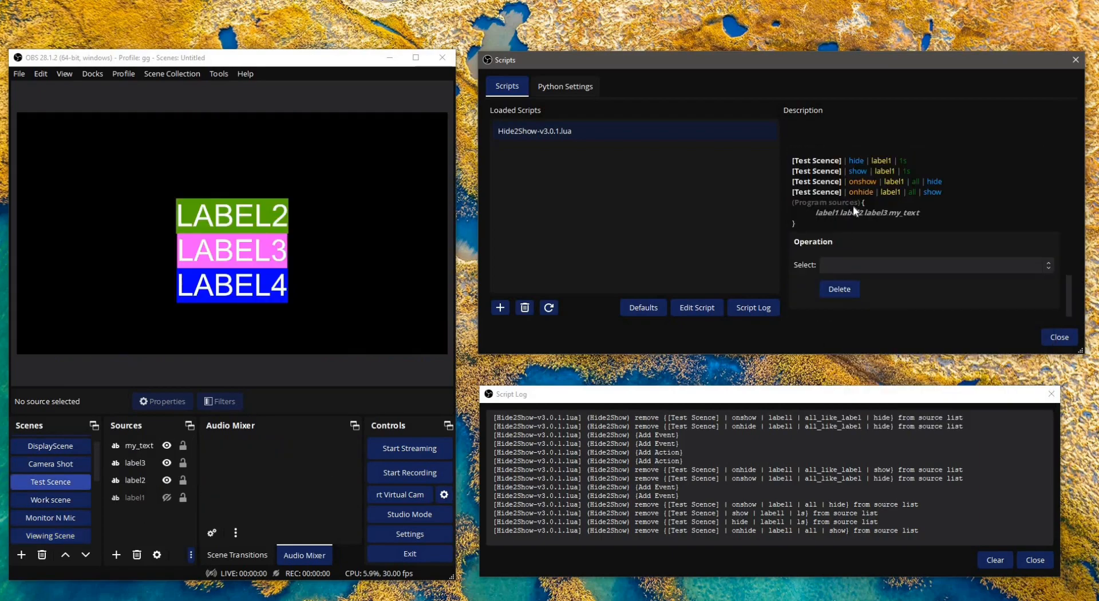
Examine the Test Scence source list entries, event setup, configuration and status options while the label sources alternate in the preview
scroll(853, 205, up, 2)
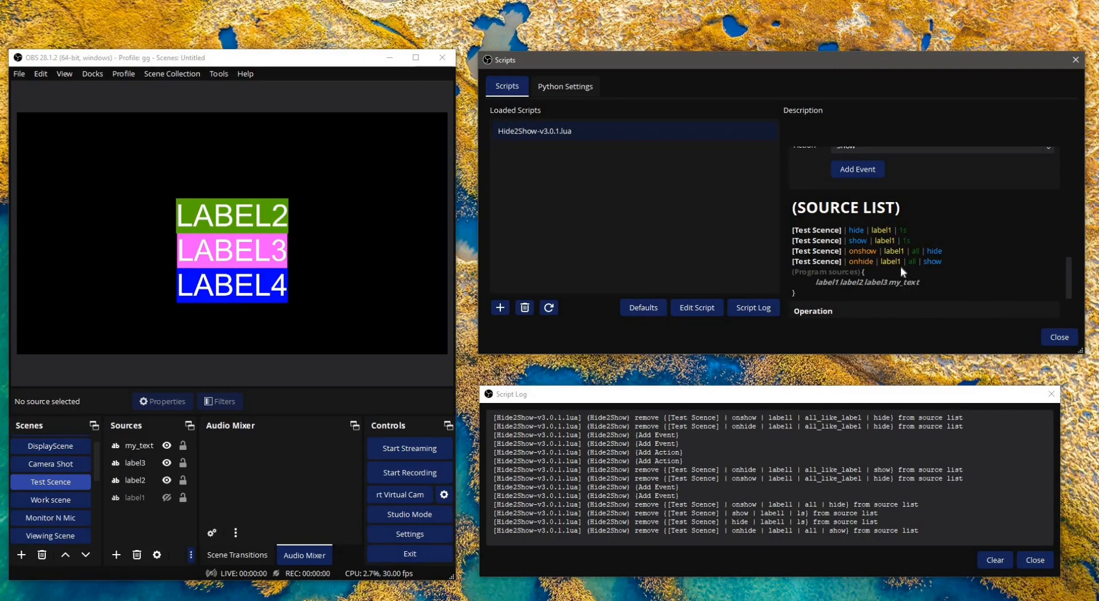
scroll(850, 266, up, 3)
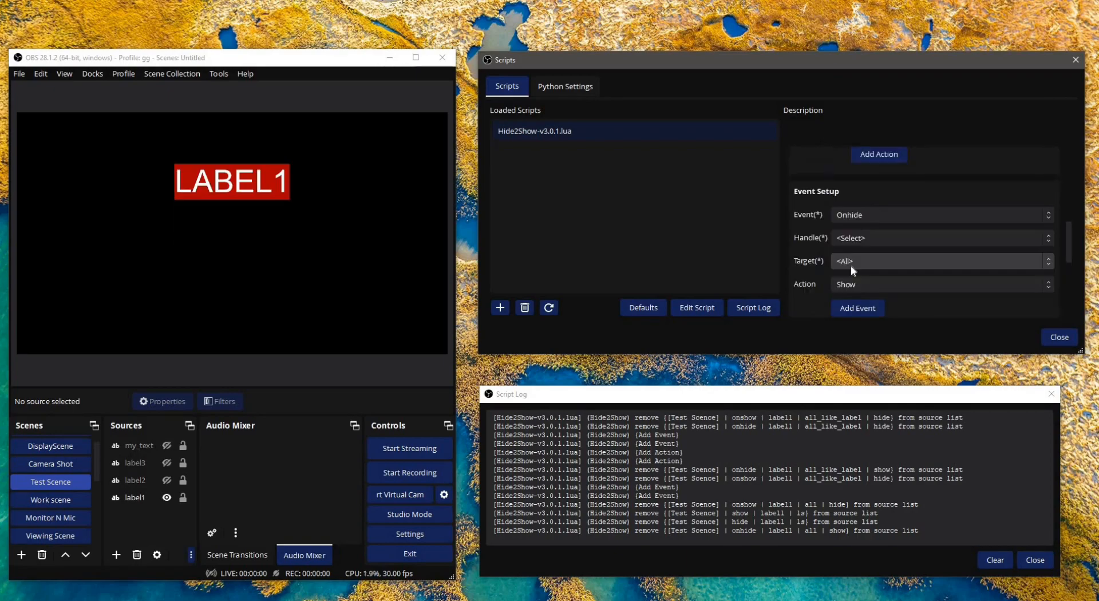
scroll(836, 236, up, 5)
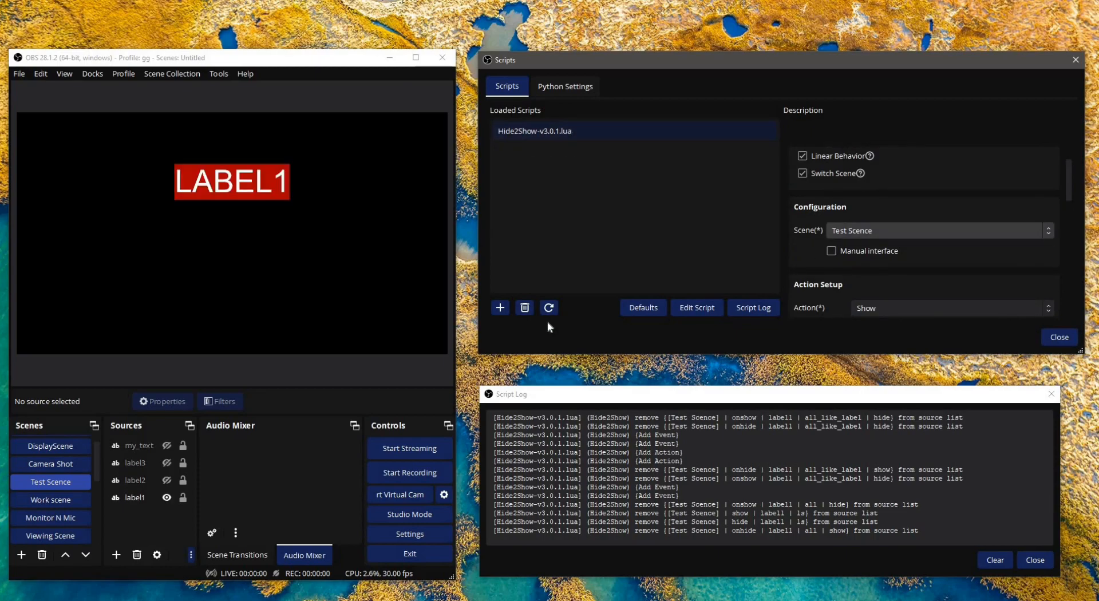
scroll(846, 282, down, 10)
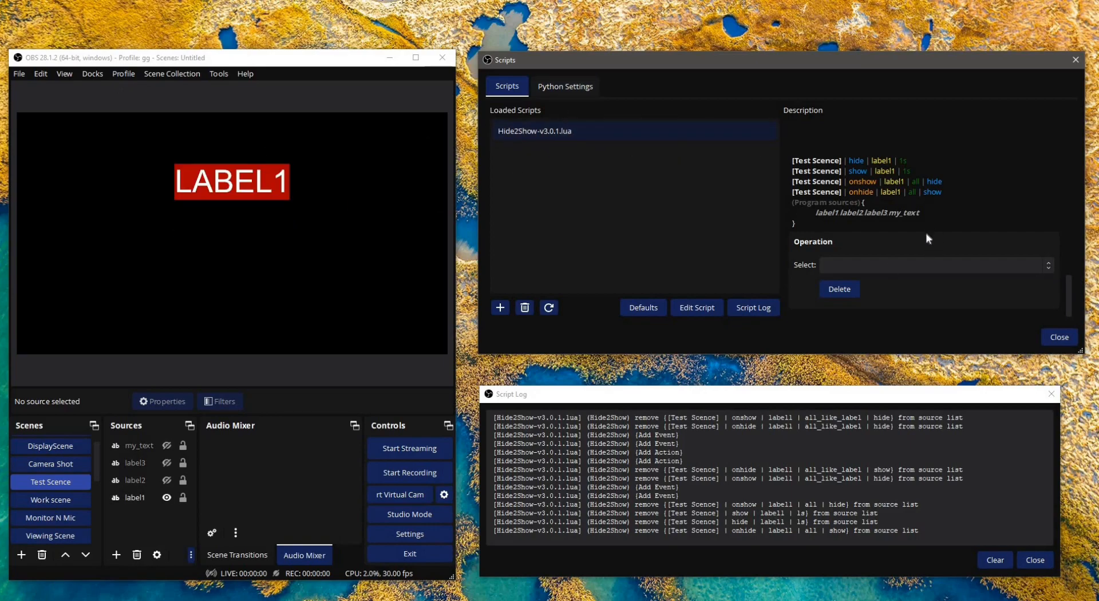
scroll(947, 293, up, 1)
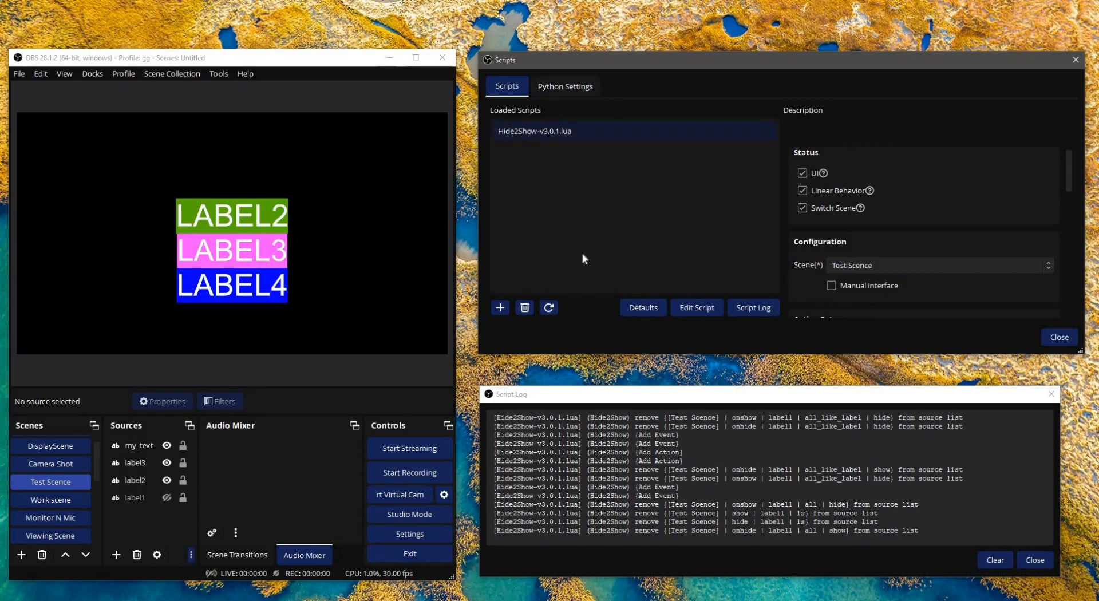
scroll(854, 262, down, 2)
scroll(882, 266, down, 5)
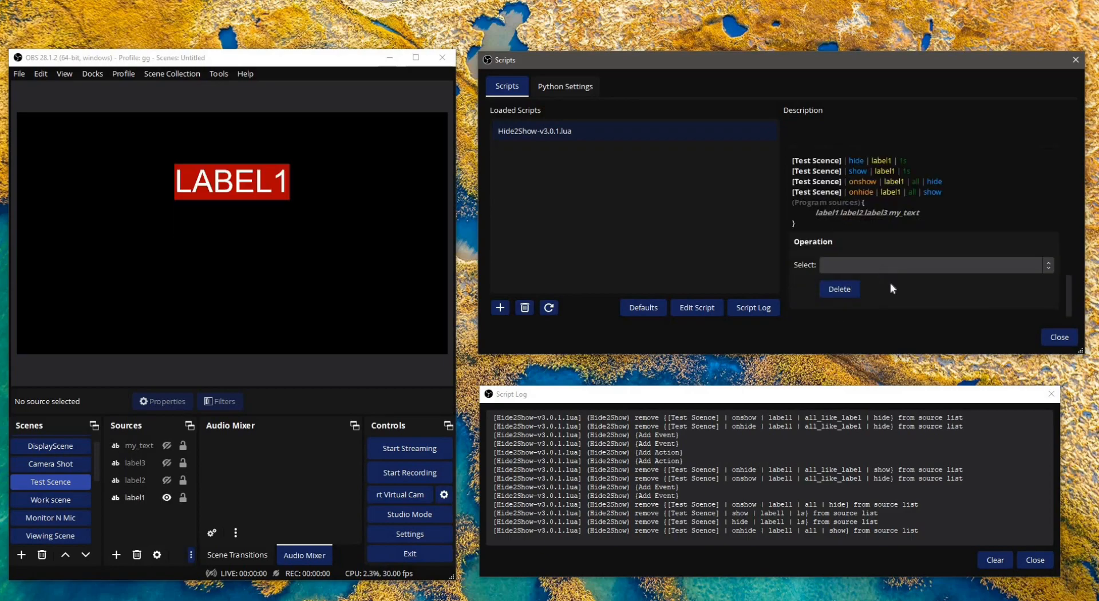
scroll(950, 304, up, 1)
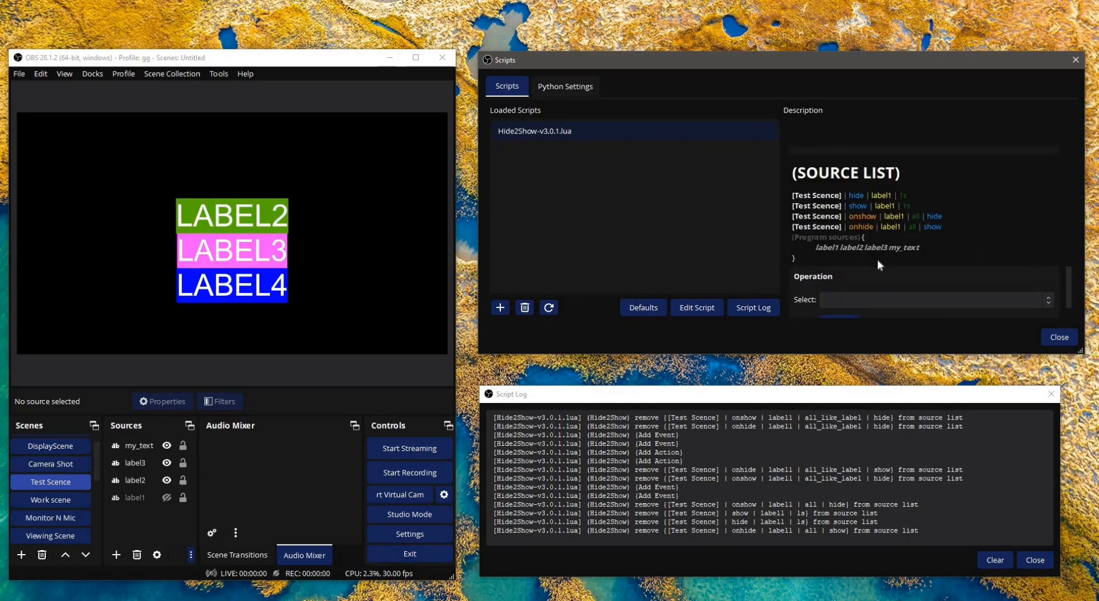
scroll(873, 263, up, 3)
scroll(941, 262, up, 2)
scroll(916, 292, up, 3)
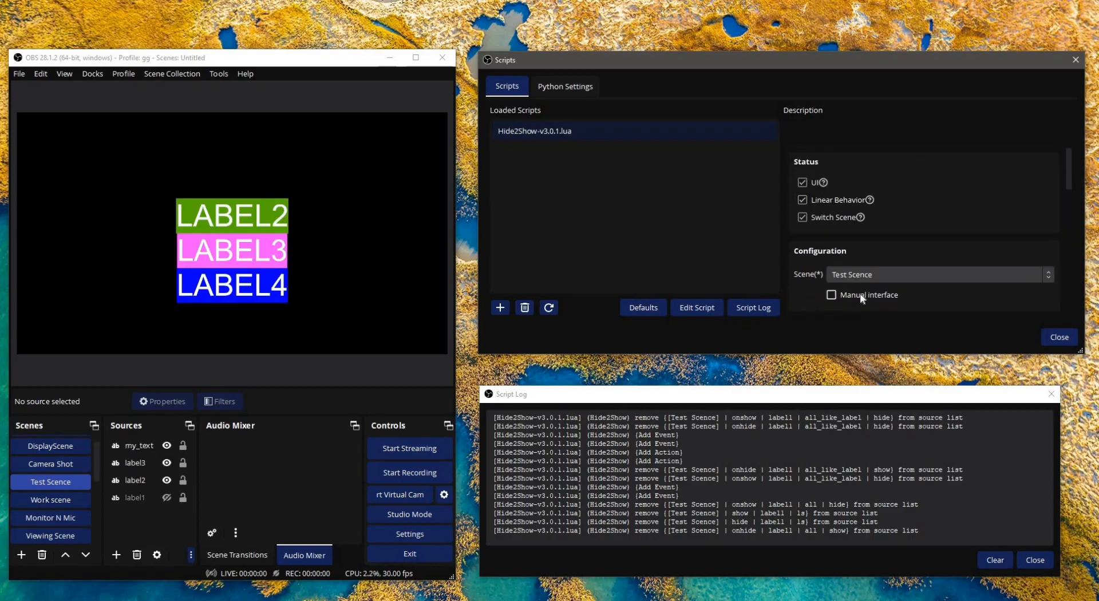
scroll(853, 275, down, 5)
scroll(840, 244, down, 5)
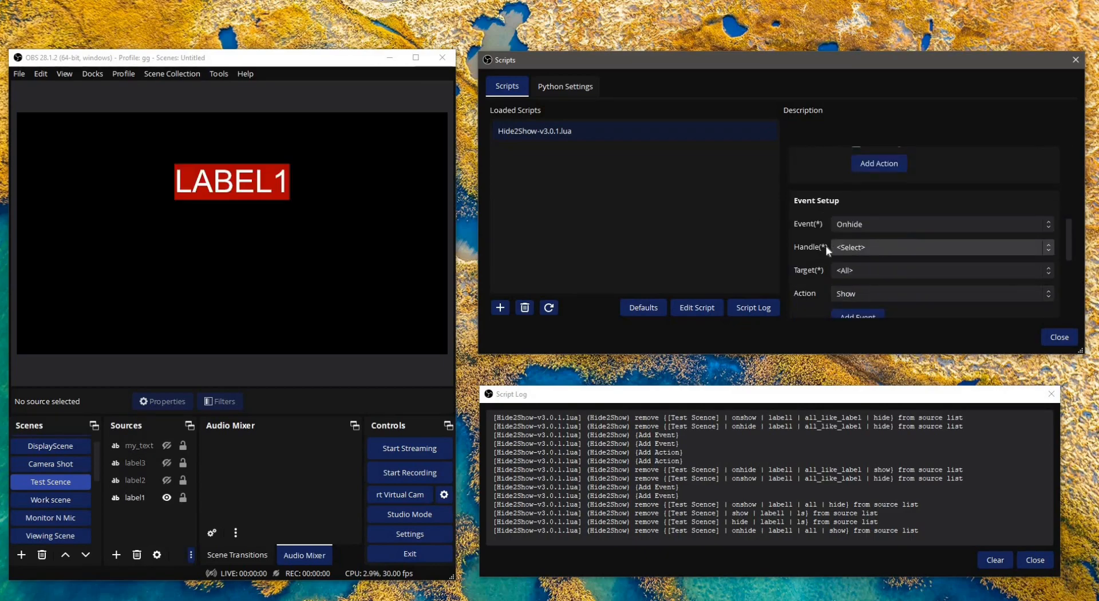
scroll(836, 244, up, 2)
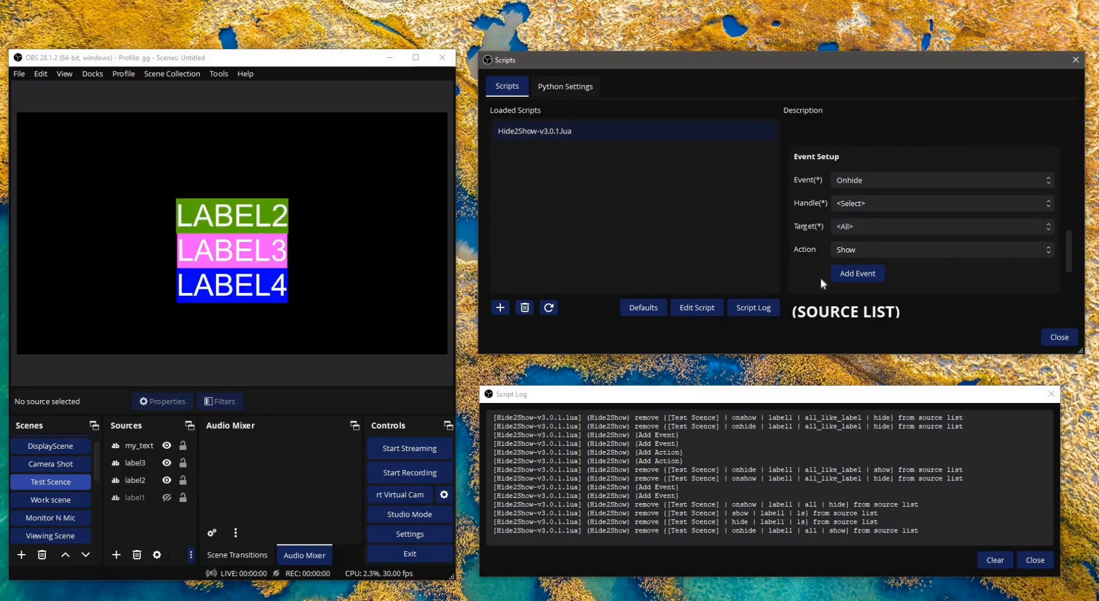
scroll(823, 282, up, 10)
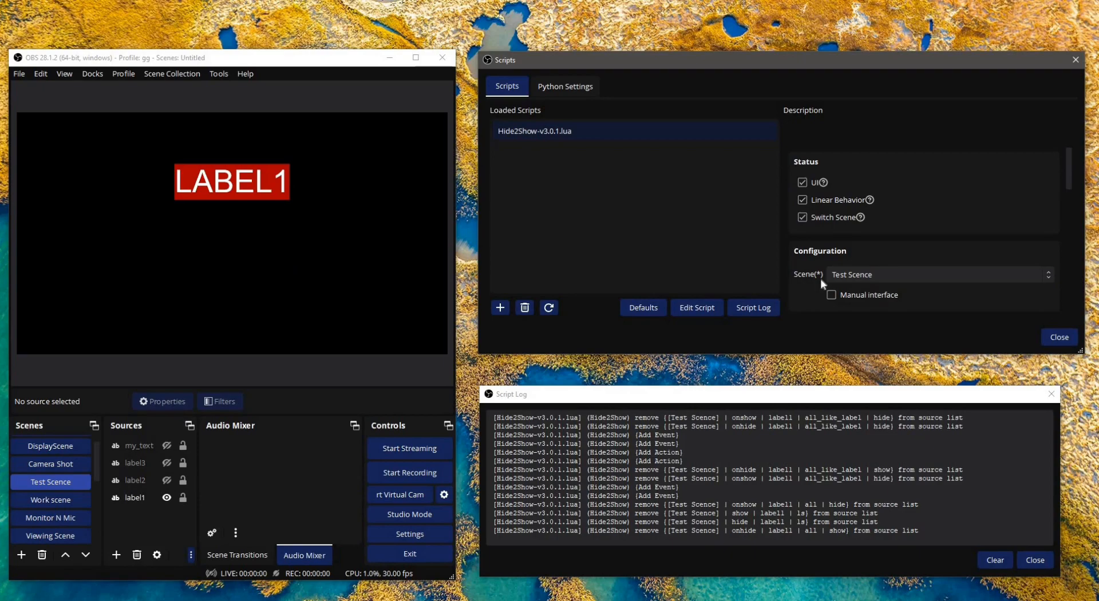
Set the target in the action setup to <All>
scroll(823, 282, down, 5)
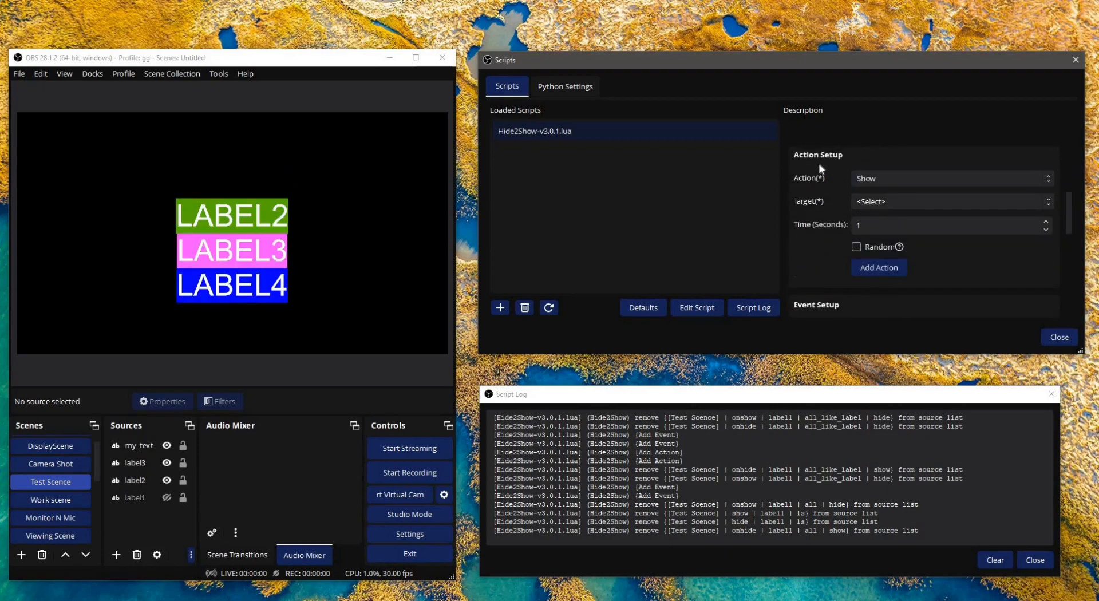
click(885, 203)
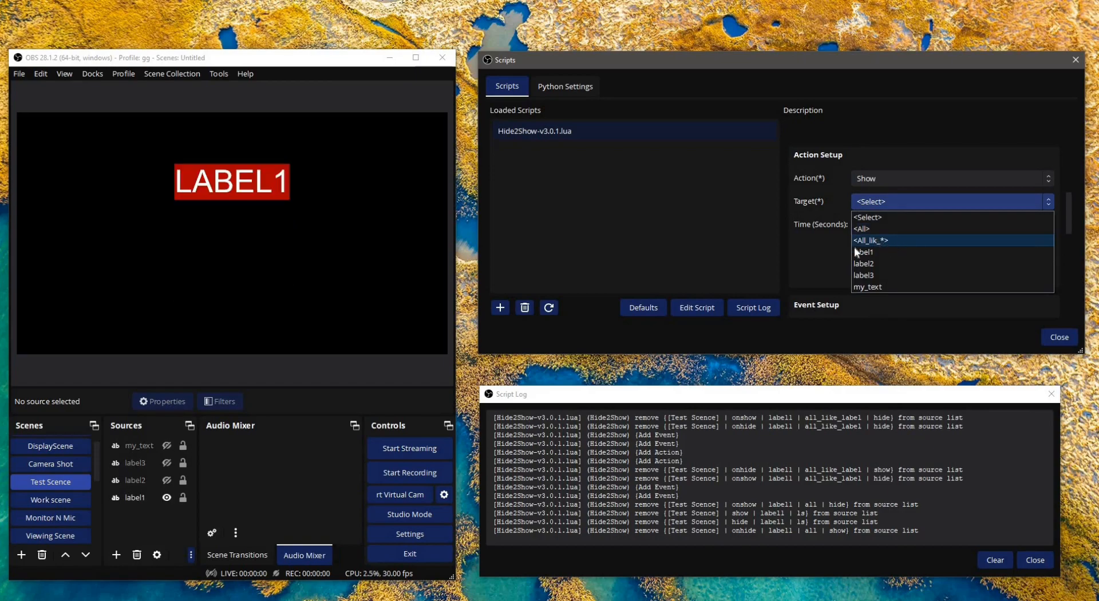
click(885, 229)
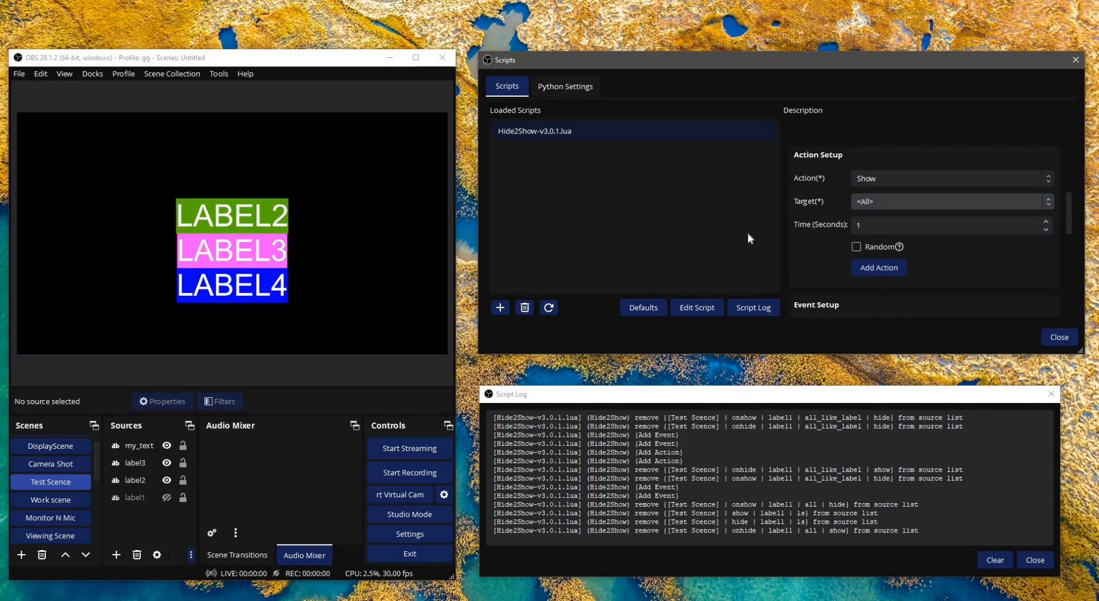
Delete the timed actions "show | label1 | 1s" and "hide | label1 | 1s" from the Test Scence source list
scroll(849, 280, down, 2)
scroll(897, 291, down, 4)
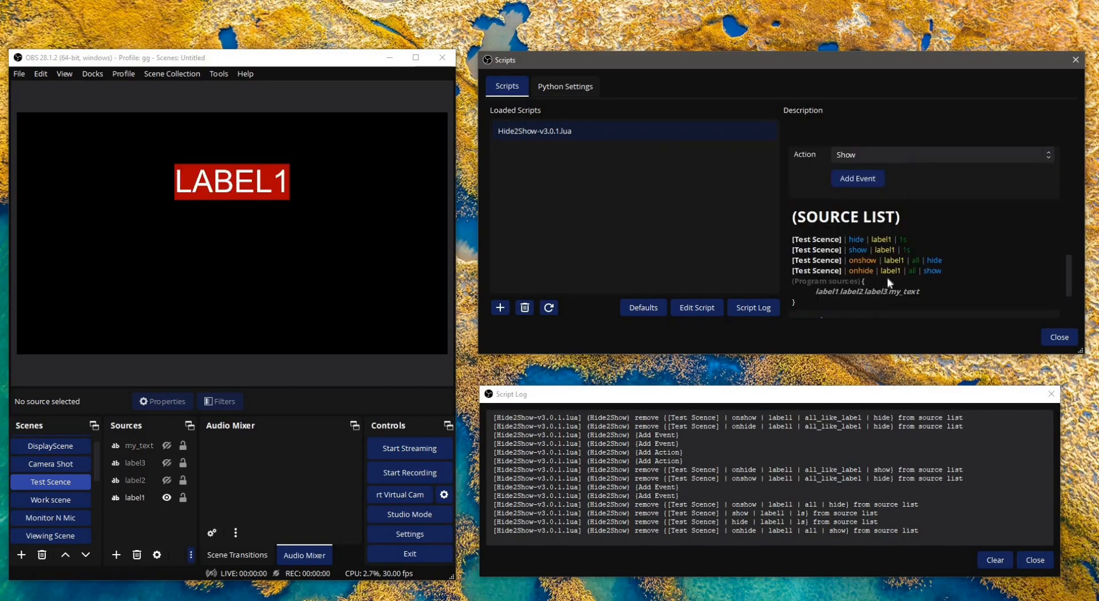
click(887, 311)
click(890, 360)
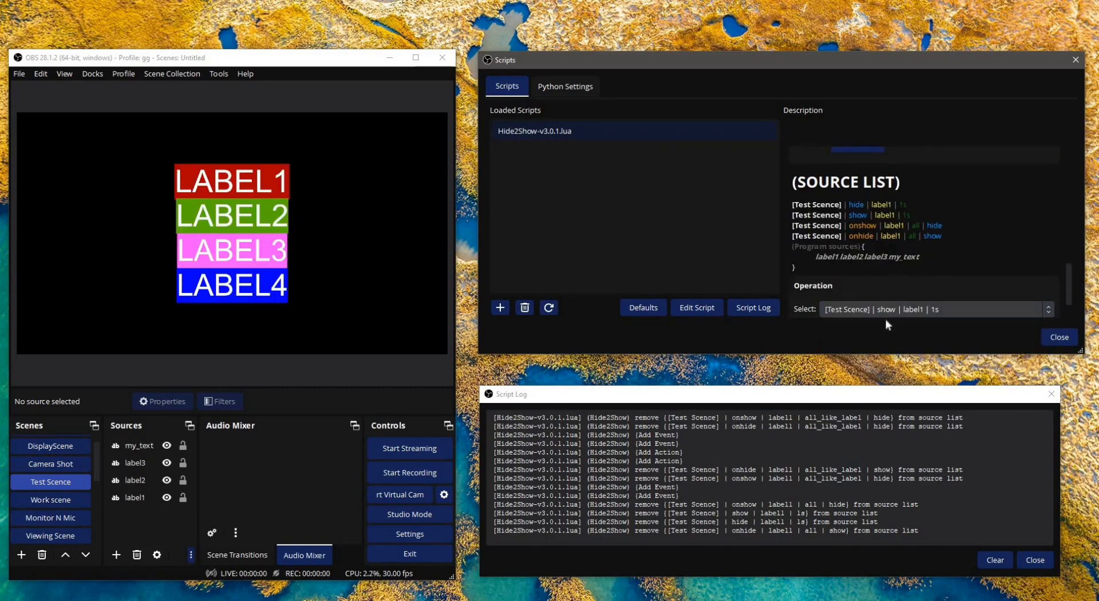
click(840, 289)
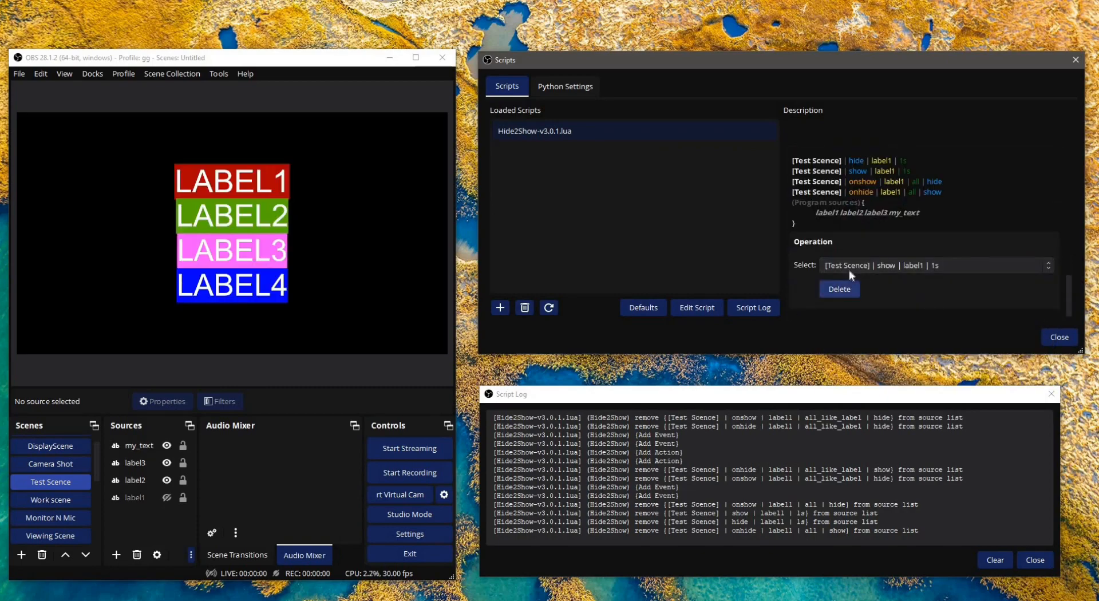
click(849, 270)
click(859, 302)
Delete the events "onshow | label1 | all | hide" and "onhide | label1 | all | show" from the source list
click(852, 267)
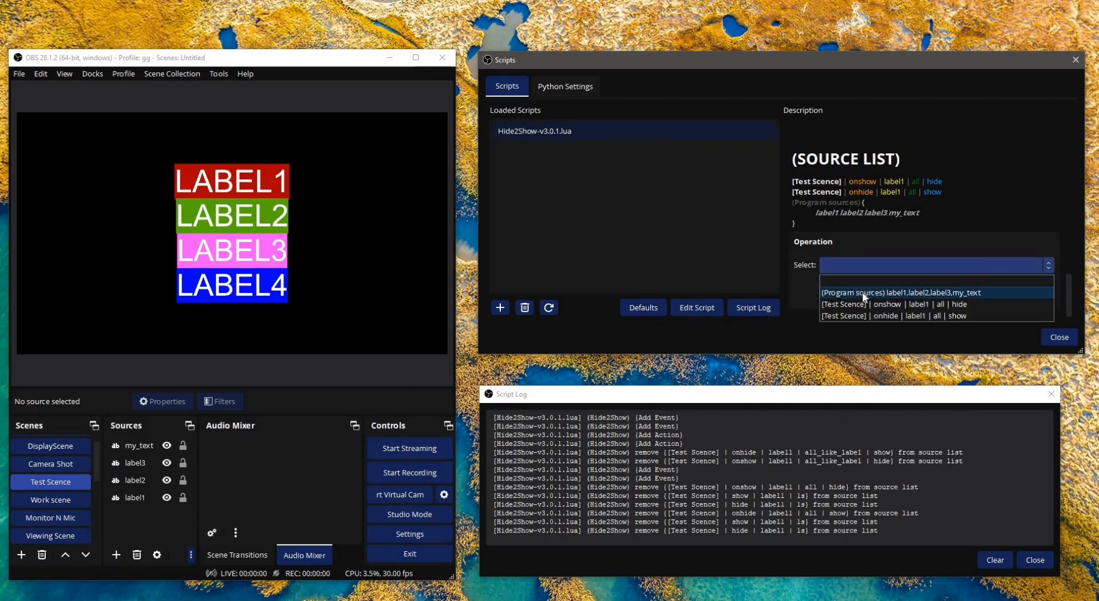
click(861, 304)
click(861, 266)
click(862, 302)
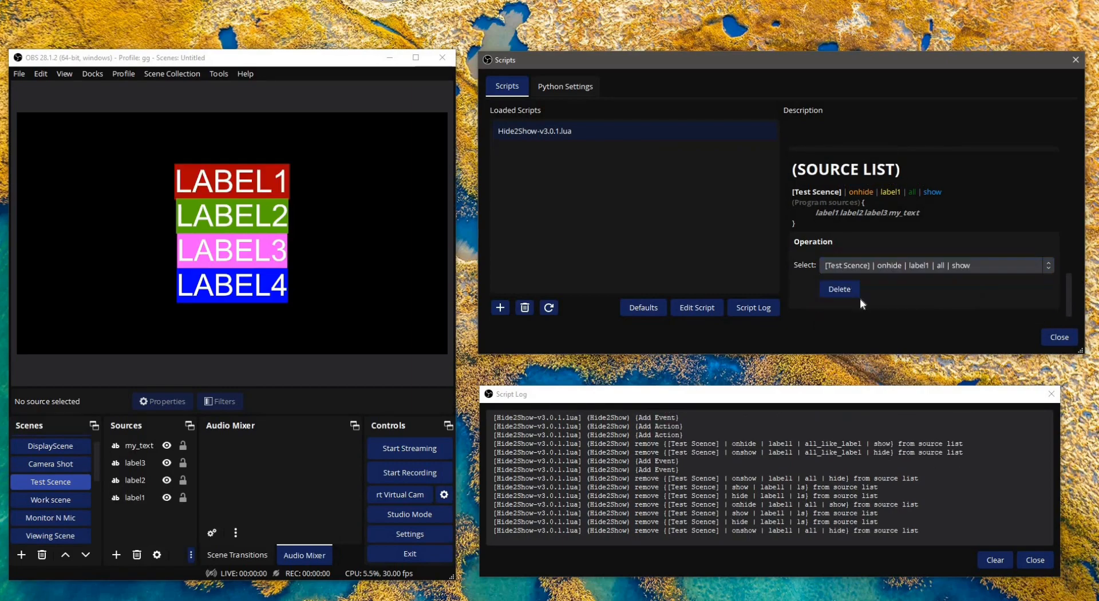
click(850, 290)
Add a Show action and a Hide action for all sources, each with a time of 1 second
scroll(862, 200, up, 2)
scroll(858, 223, up, 4)
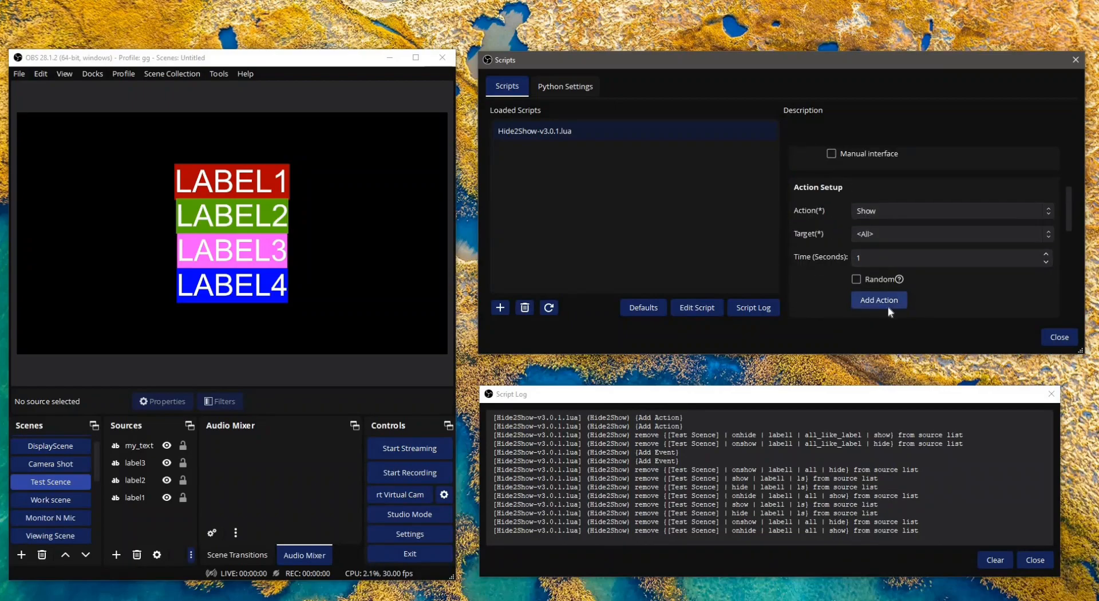
click(886, 301)
click(883, 212)
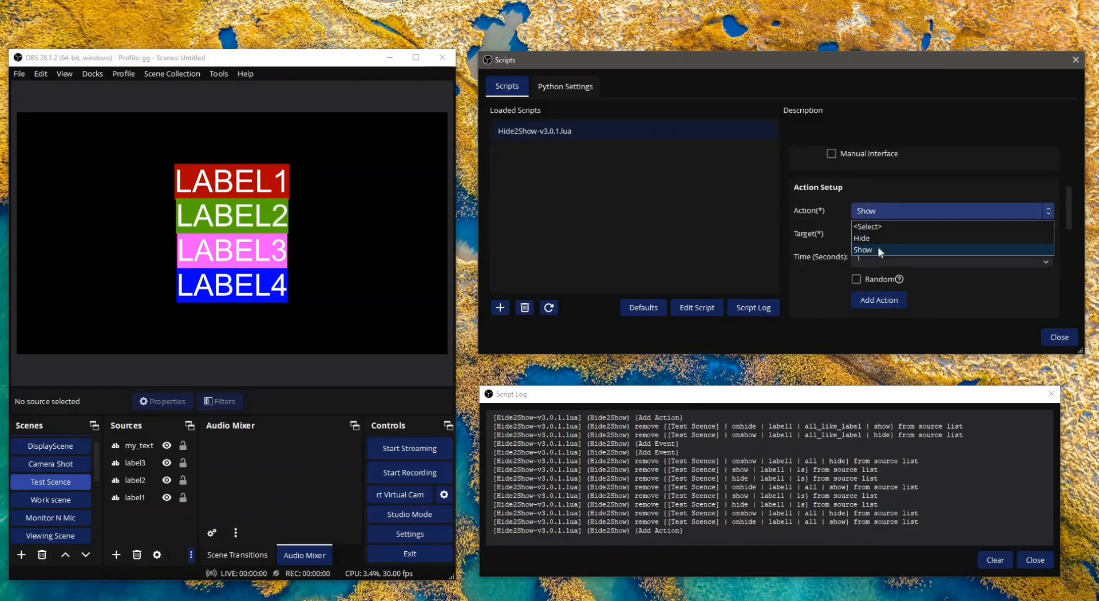
click(884, 237)
click(882, 300)
Delete the timed actions "show | all | 1s" and "hide | all | 1s" from the Test Scence source list
scroll(838, 279, down, 3)
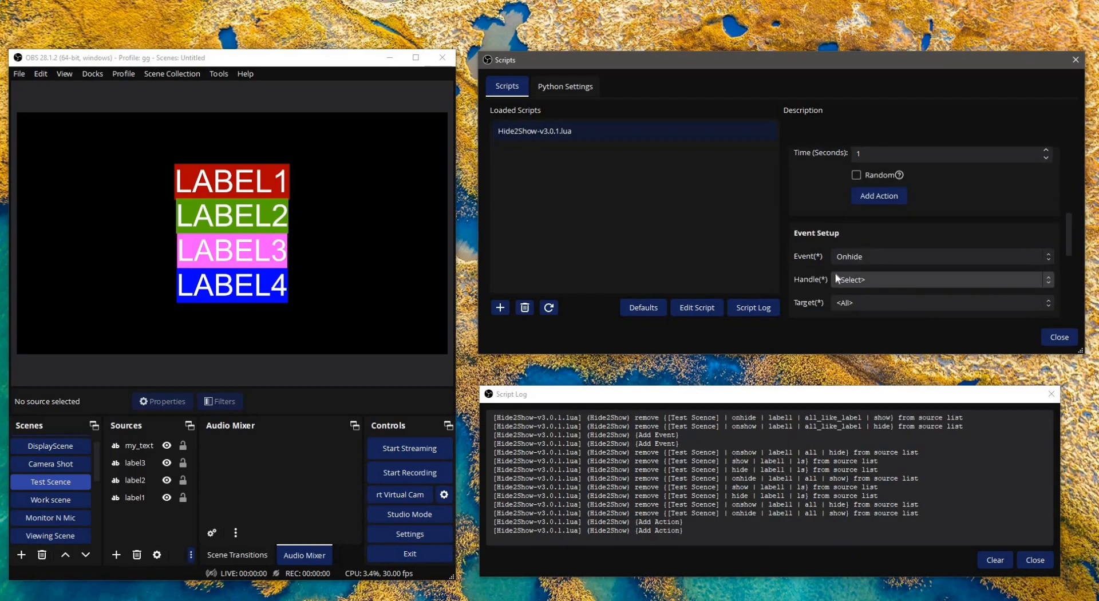
scroll(820, 261, down, 5)
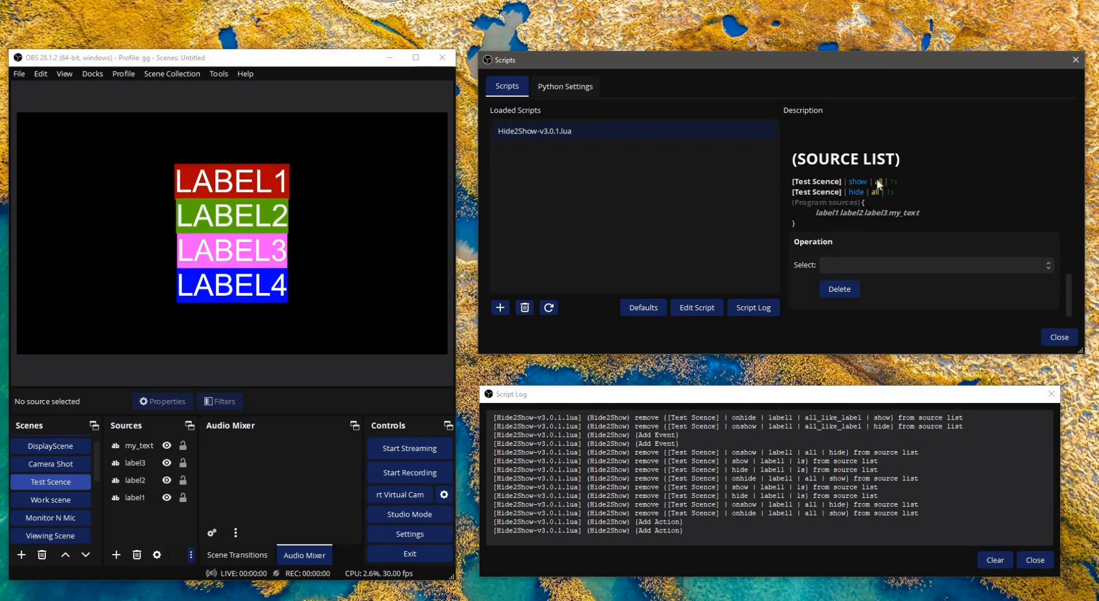
scroll(917, 245, up, 1)
scroll(853, 207, up, 8)
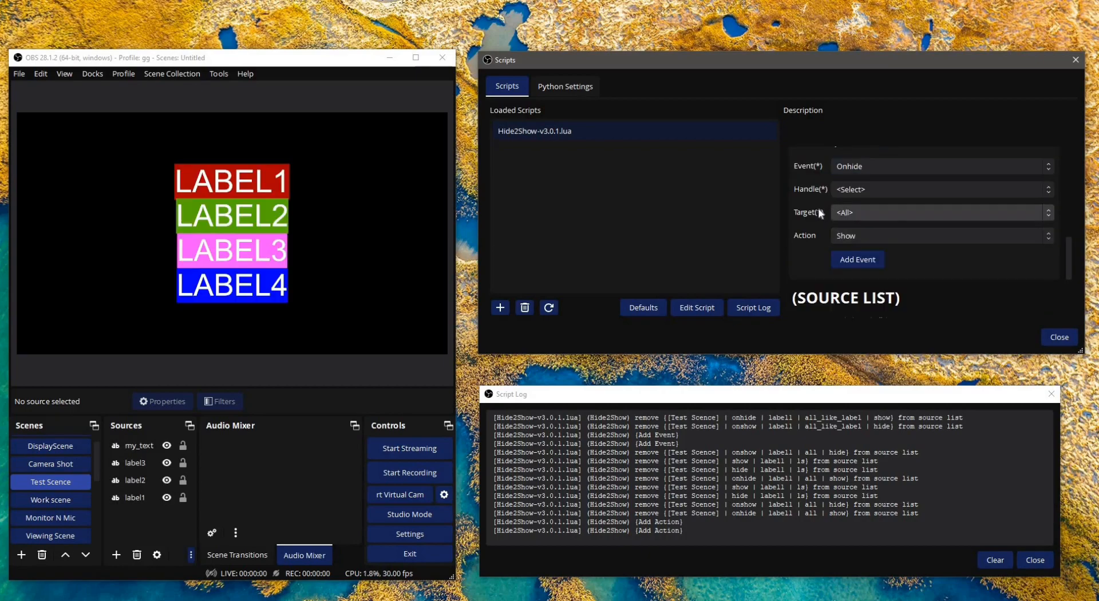
scroll(894, 216, down, 3)
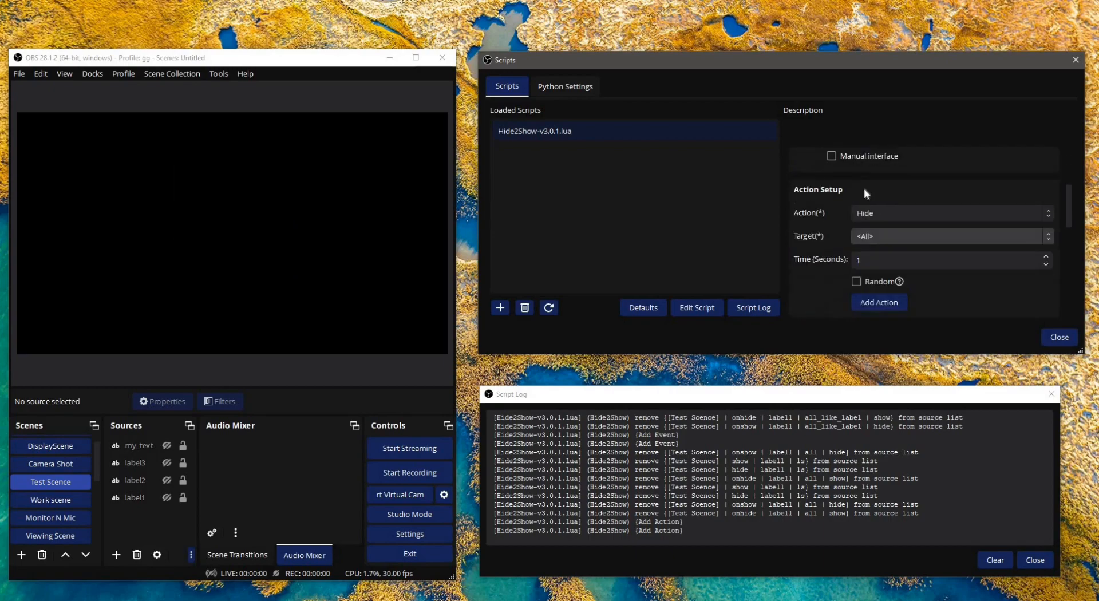
scroll(865, 159, down, 5)
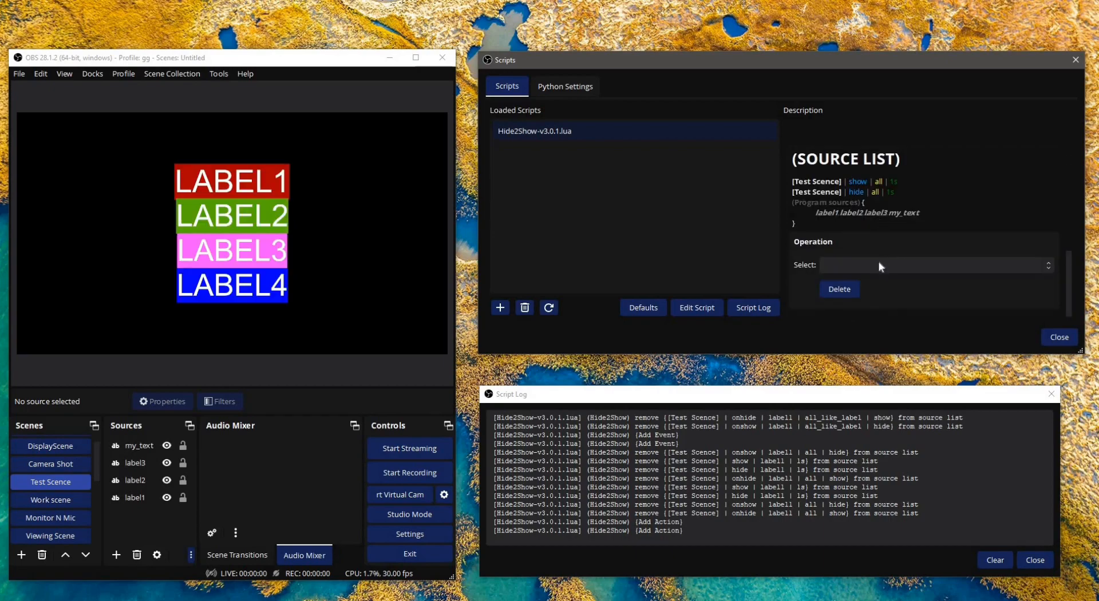
click(891, 264)
click(910, 304)
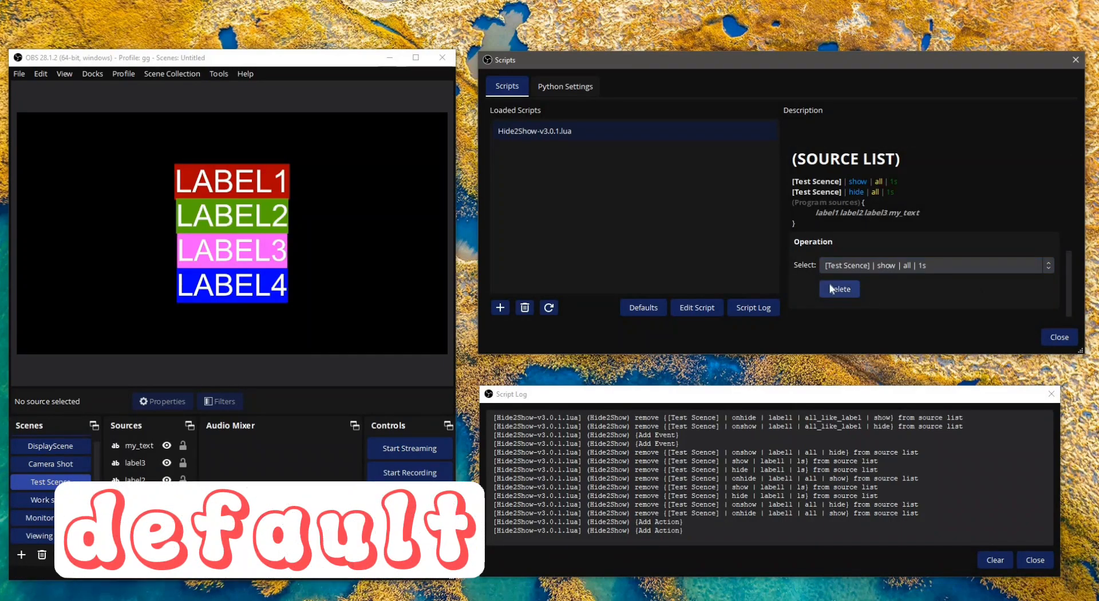
click(853, 291)
click(870, 265)
click(866, 304)
click(840, 290)
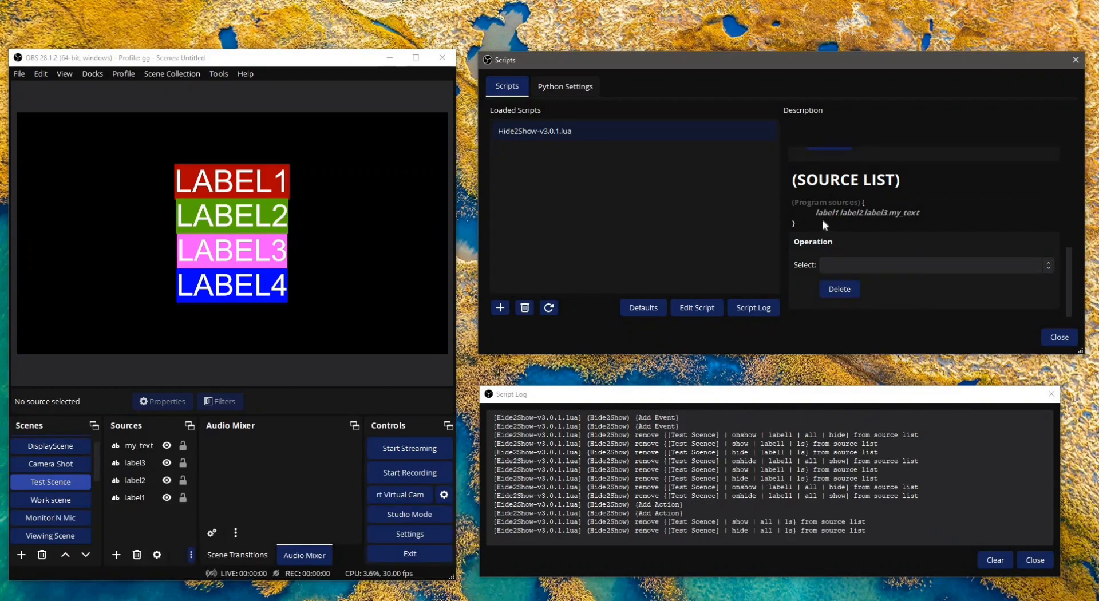
In the manual interface, execute the command "default | hide" for Test Scence
click(766, 359)
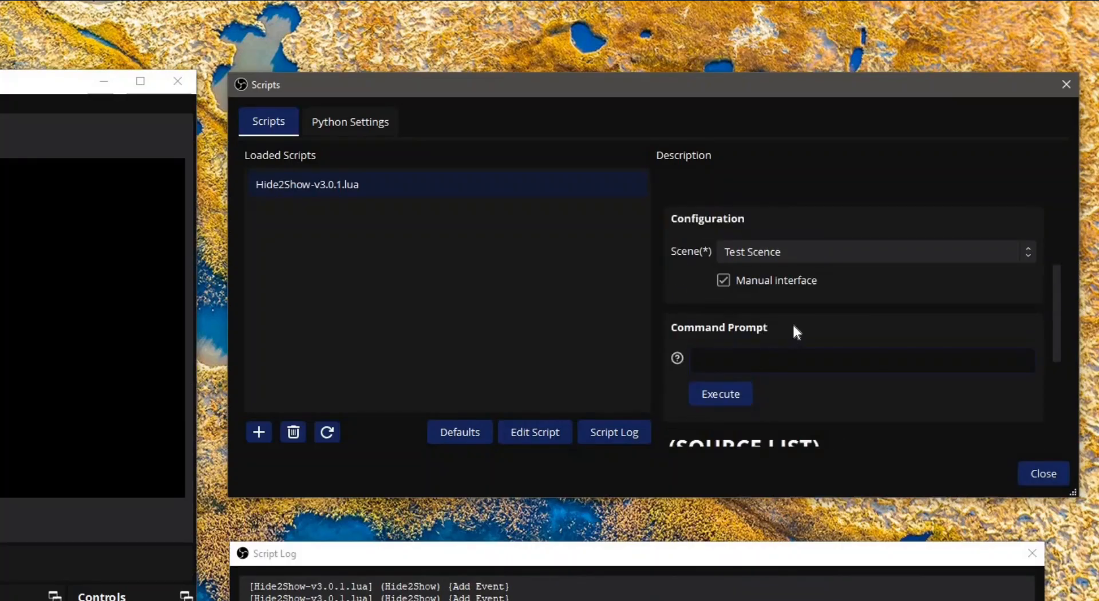
text(default |)
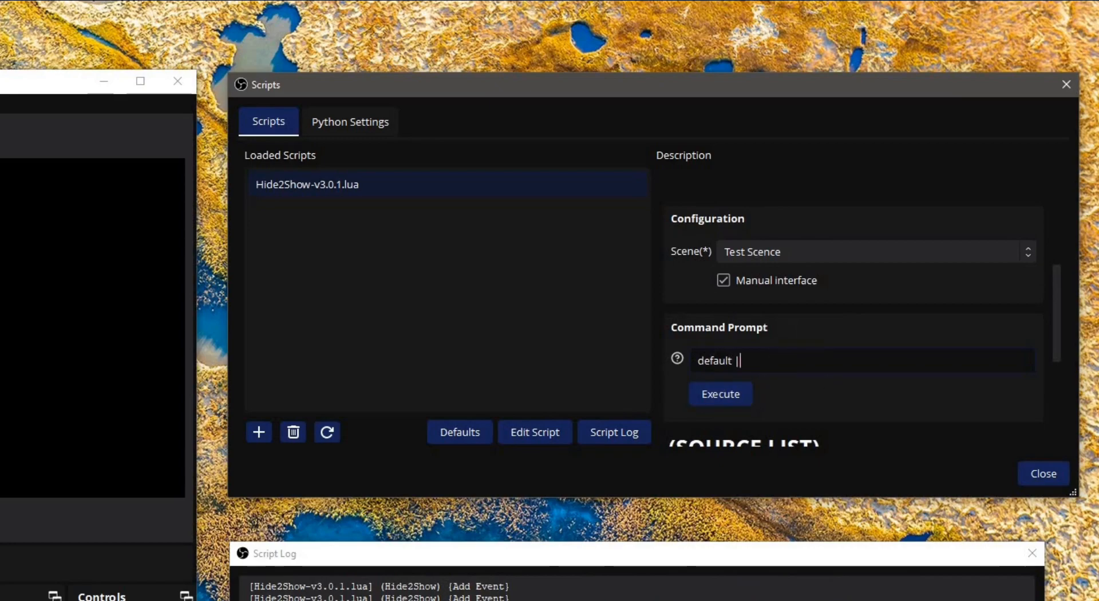
text( hid)
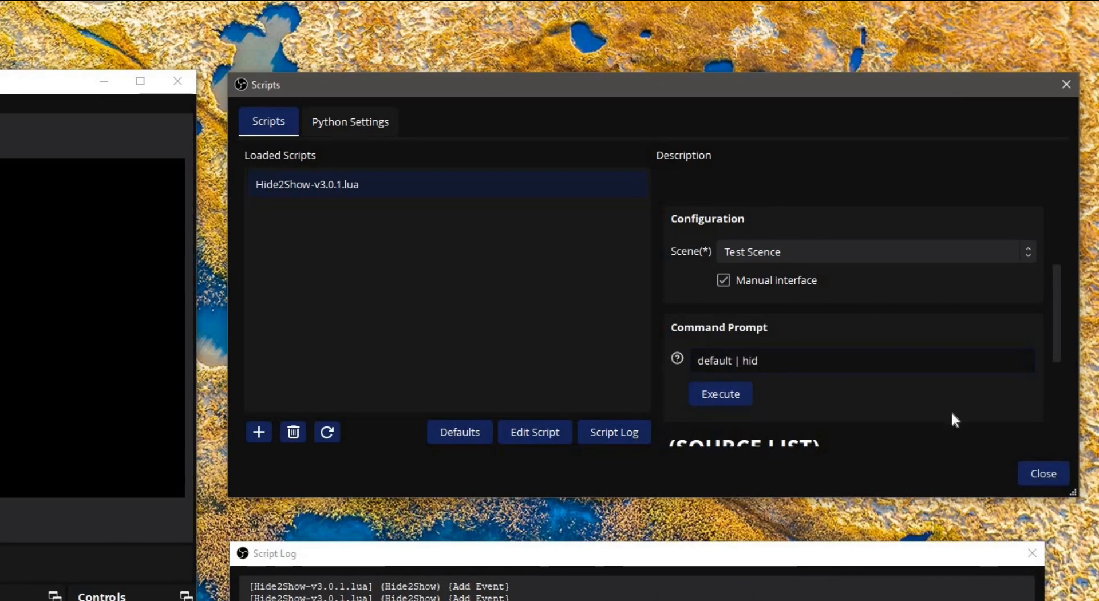
click(736, 365)
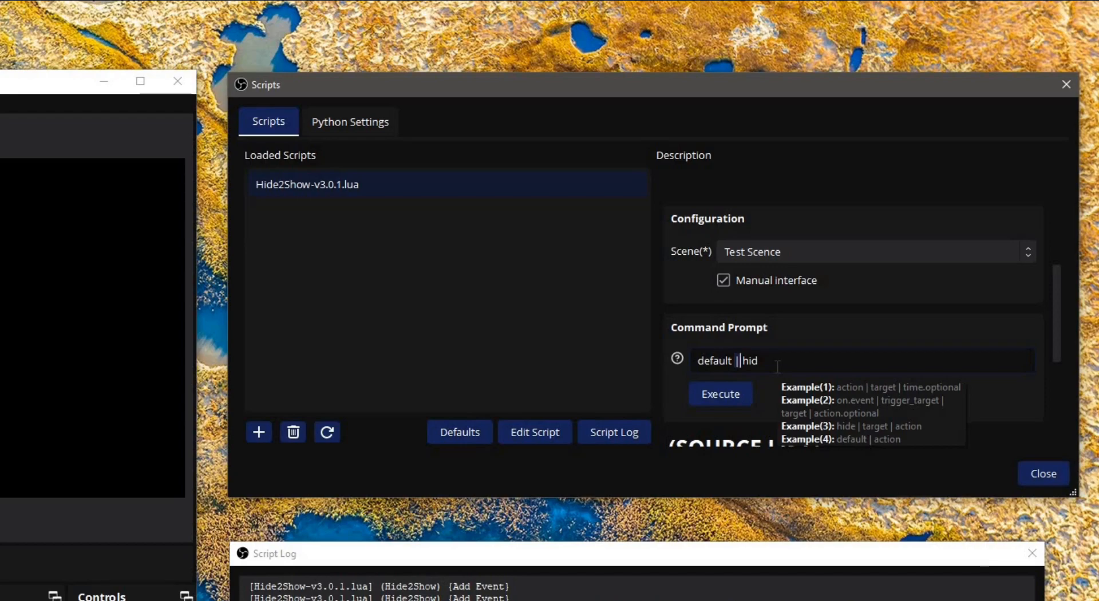
click(777, 367)
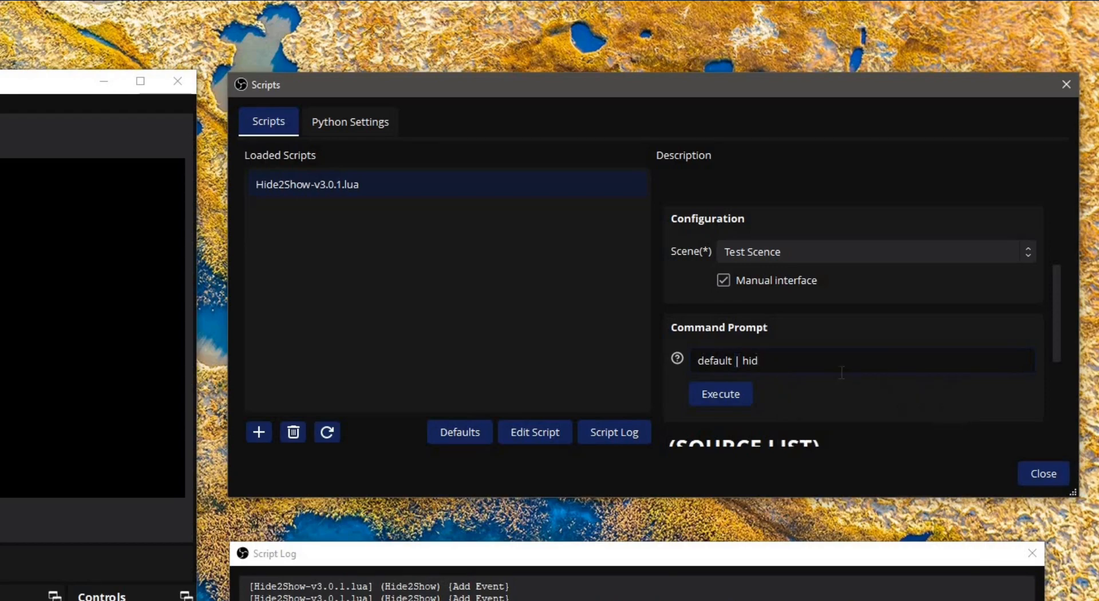
key(BackSpace)
key(BackSpace)
key(BackSpace)
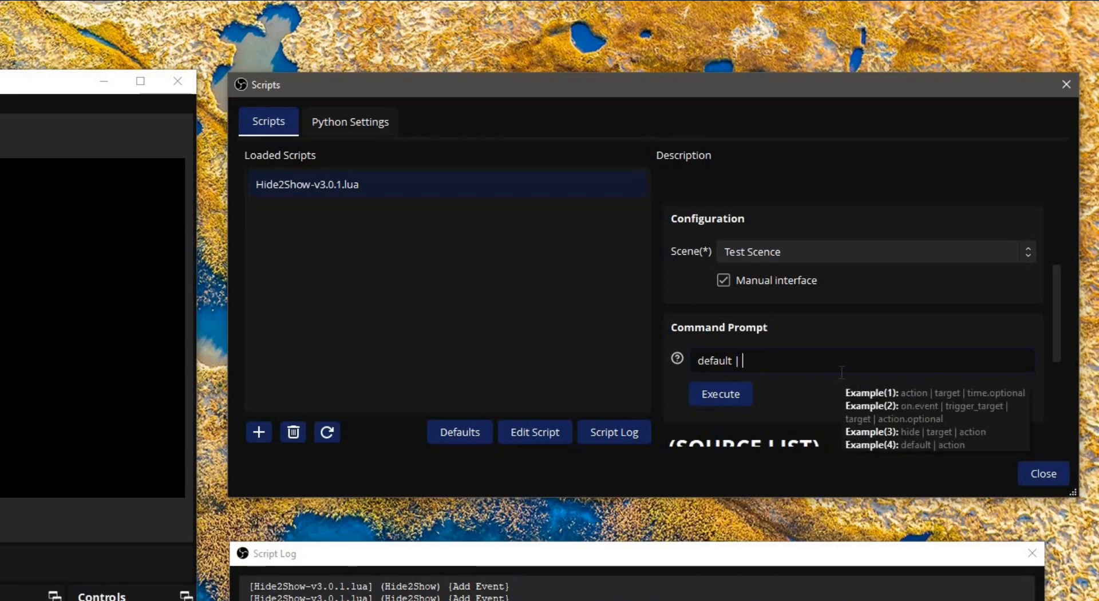
text(g)
key(BackSpace)
text(hide)
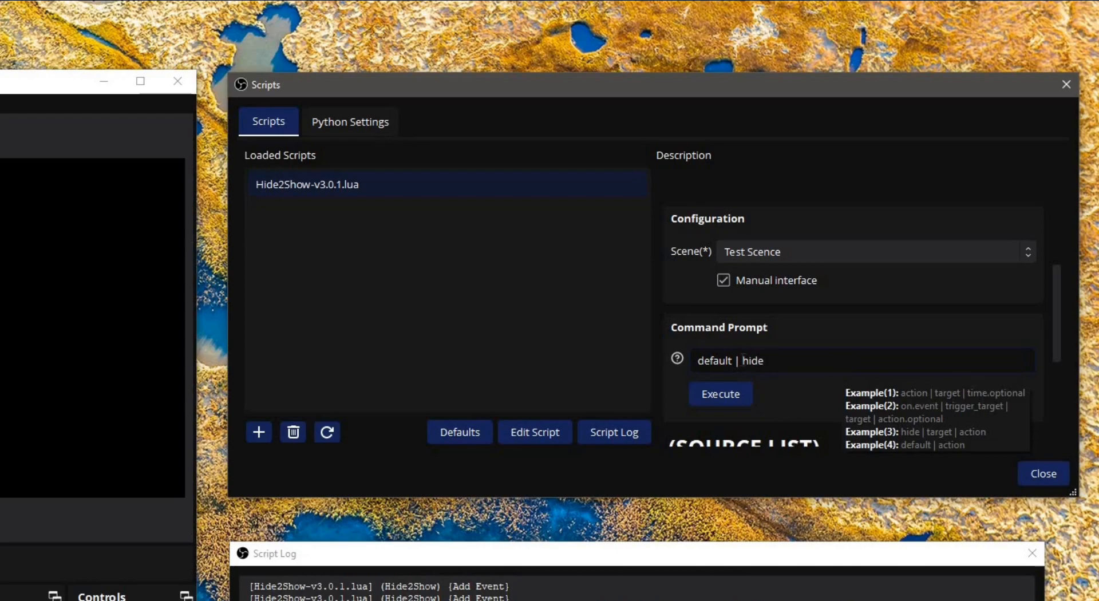
click(761, 361)
drag(735, 361, 785, 367)
scroll(772, 389, down, 1)
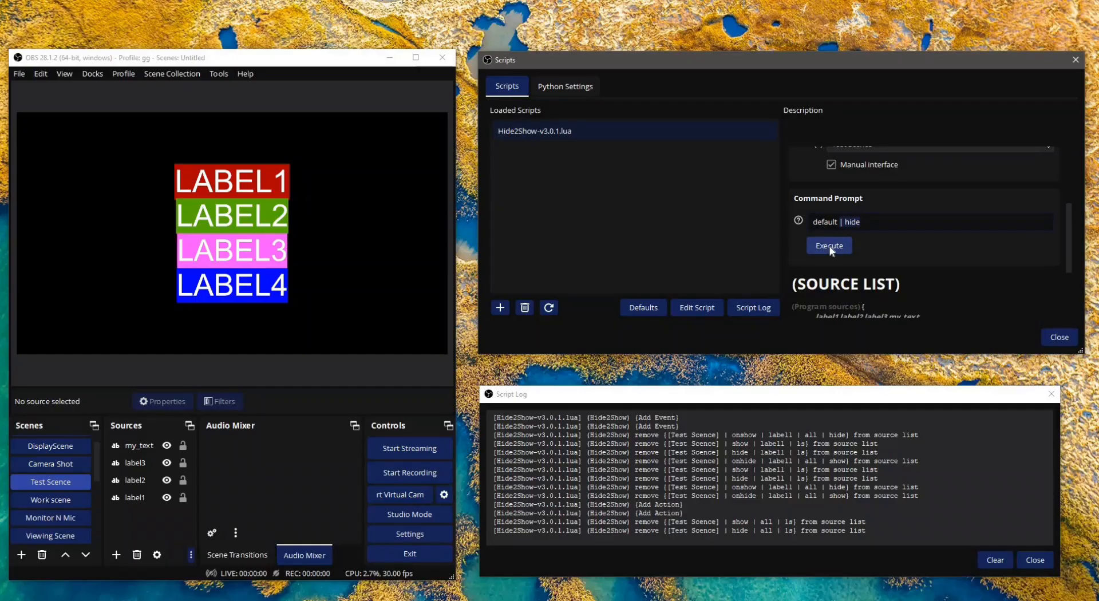
click(832, 250)
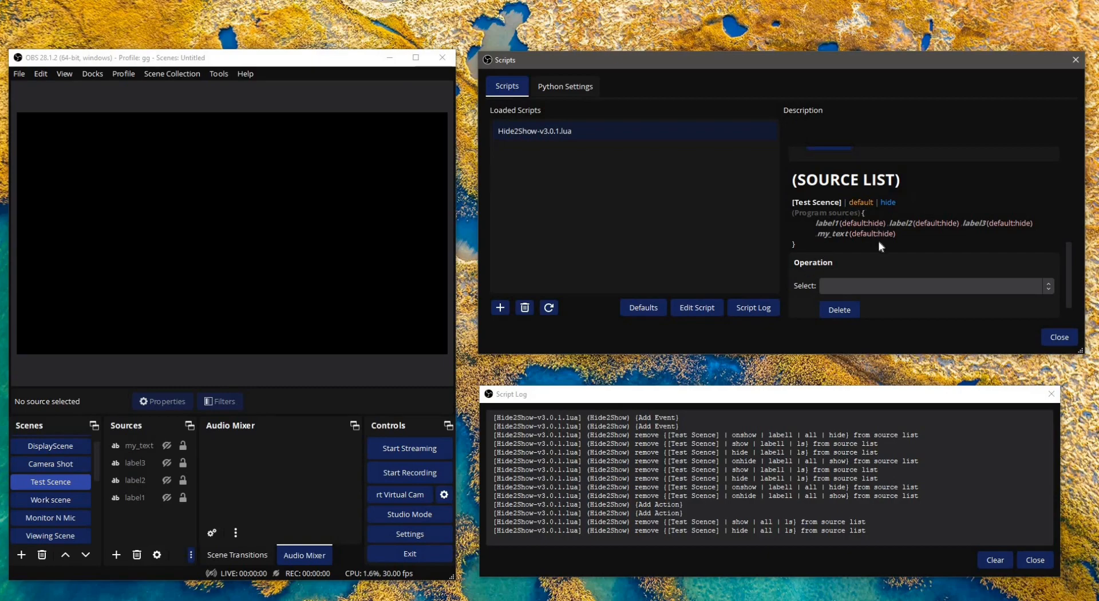
Delete the program sources entry "label1,label2,label3,my_text" from the source list
click(887, 289)
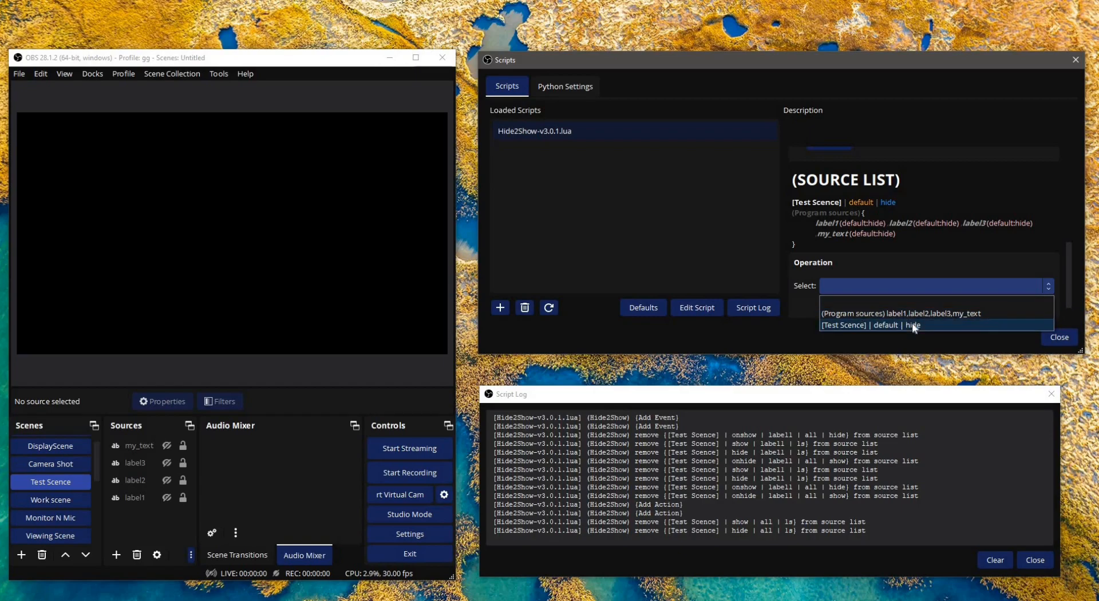
click(835, 325)
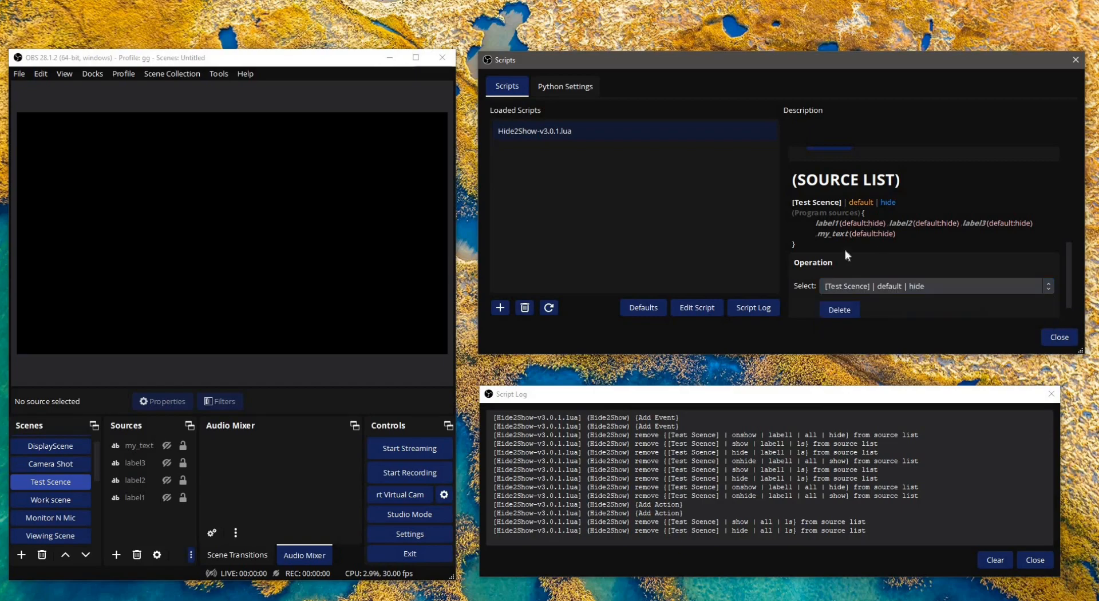
scroll(888, 229, up, 1)
scroll(902, 243, down, 2)
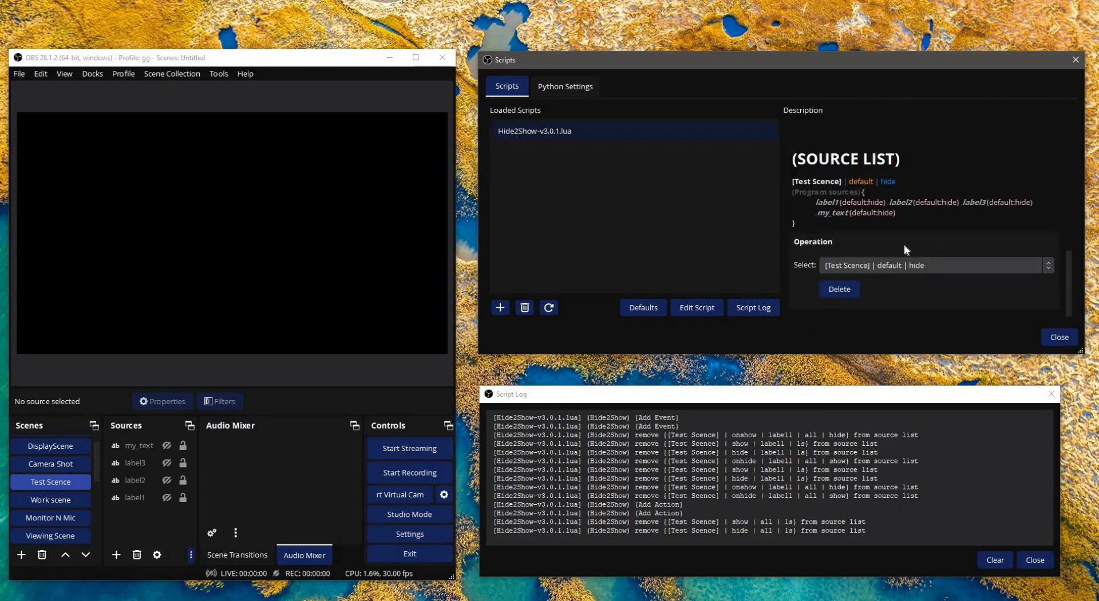
scroll(898, 243, up, 2)
scroll(896, 258, down, 2)
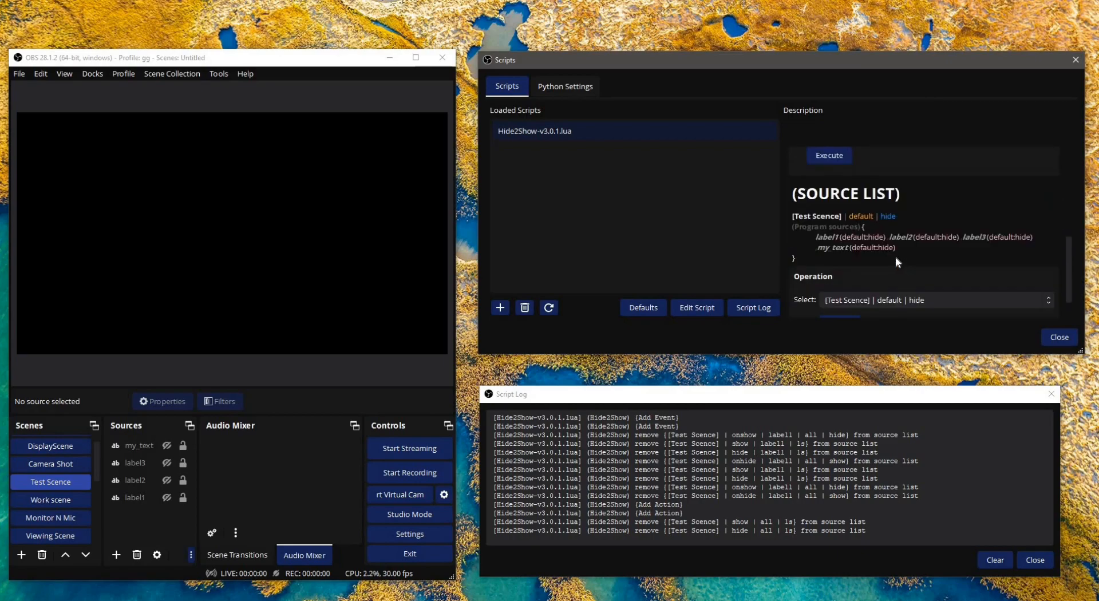
click(903, 268)
click(895, 291)
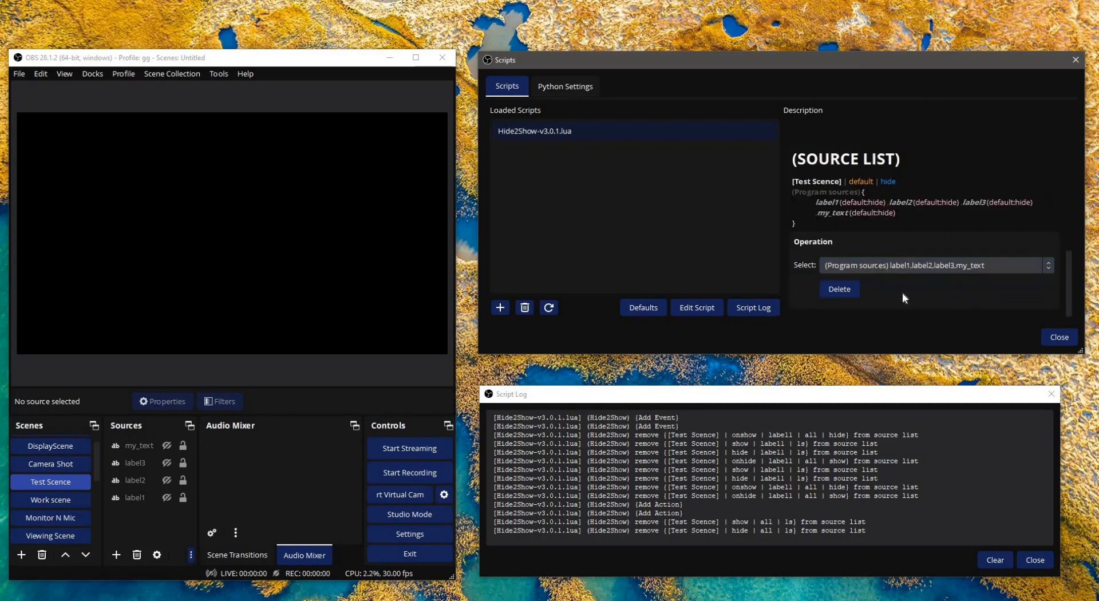
click(840, 290)
Add label1 and label3 as program sources by executing "label1,label3" in the command prompt
scroll(861, 229, up, 2)
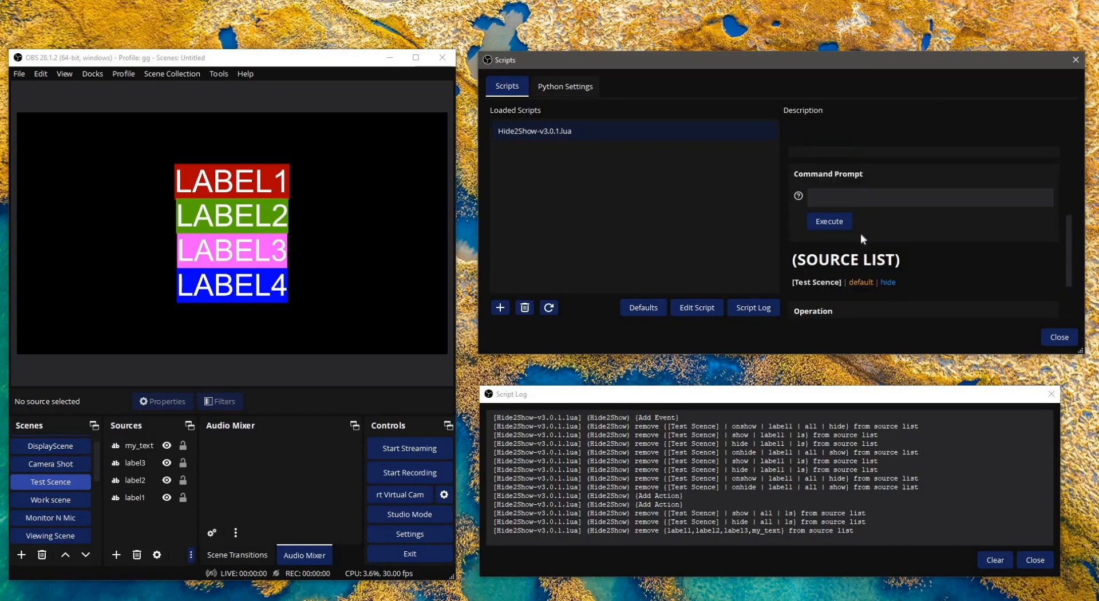
click(866, 196)
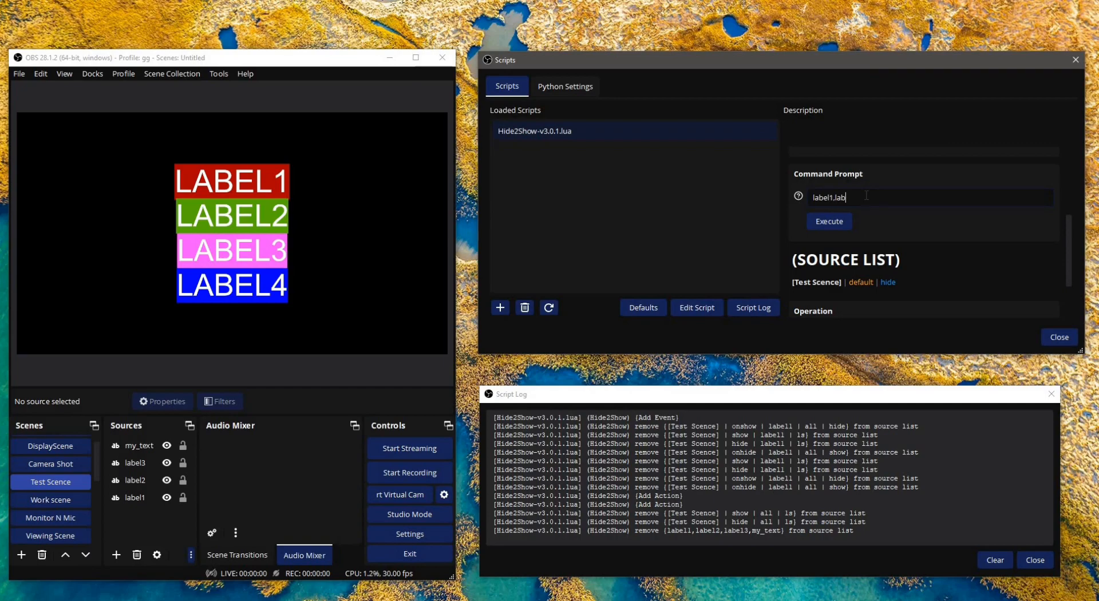
text(label1,label2)
click(817, 223)
scroll(878, 277, down, 2)
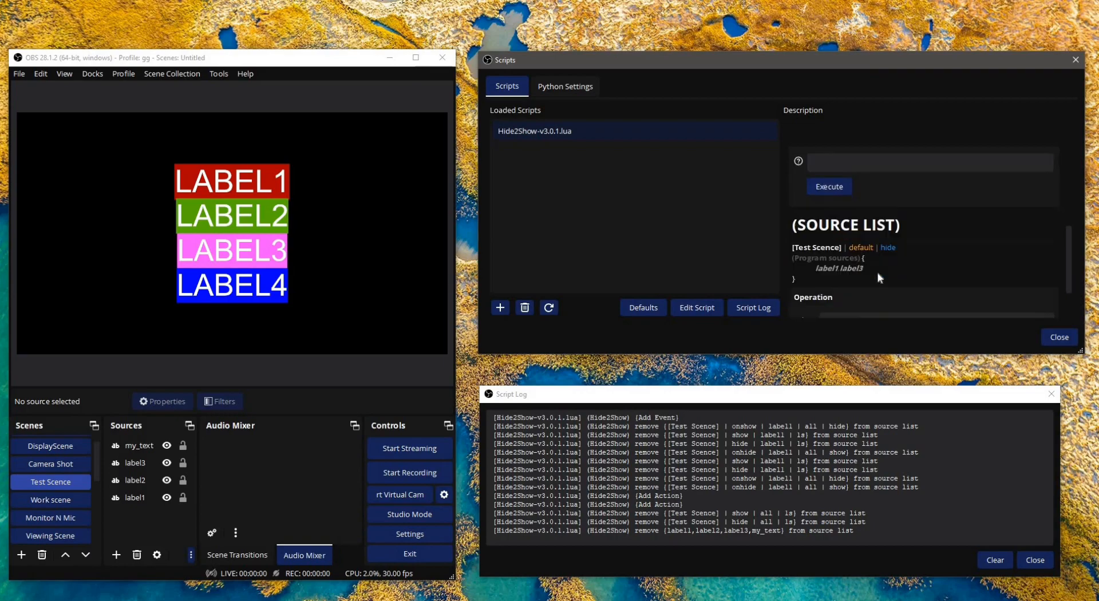
Execute the command "default | show" for the program sources label1 and label3, and check the resulting source list entries
click(871, 286)
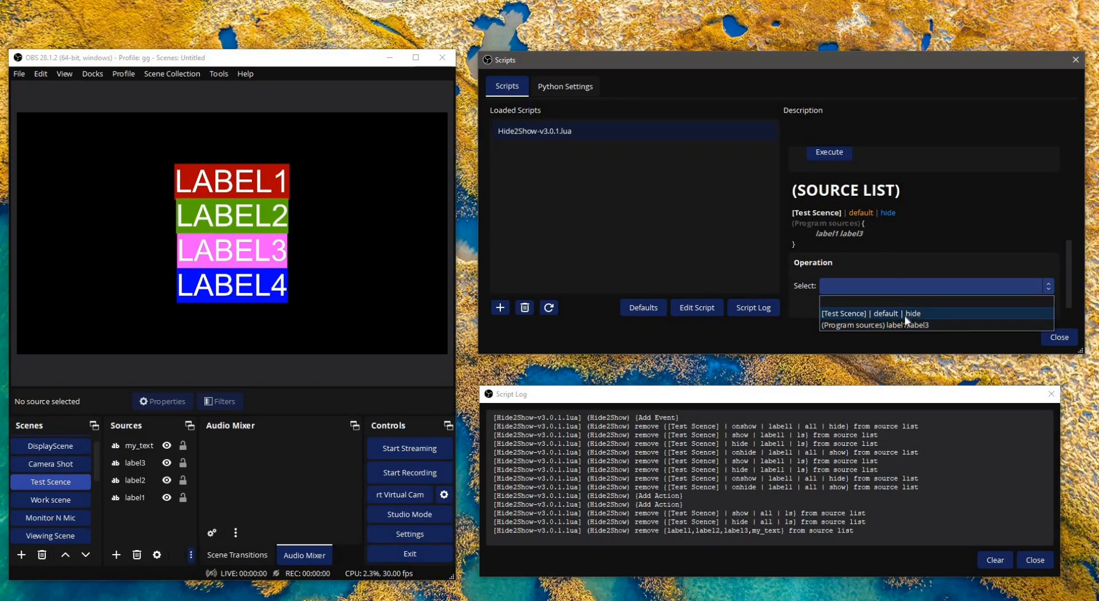
click(824, 319)
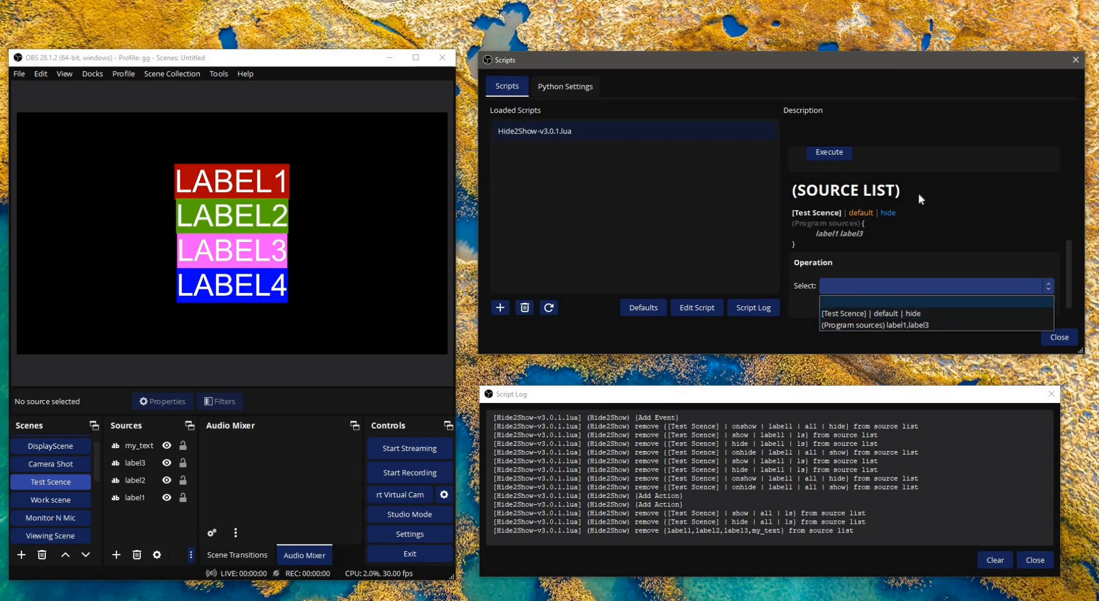
click(842, 166)
text(default | s)
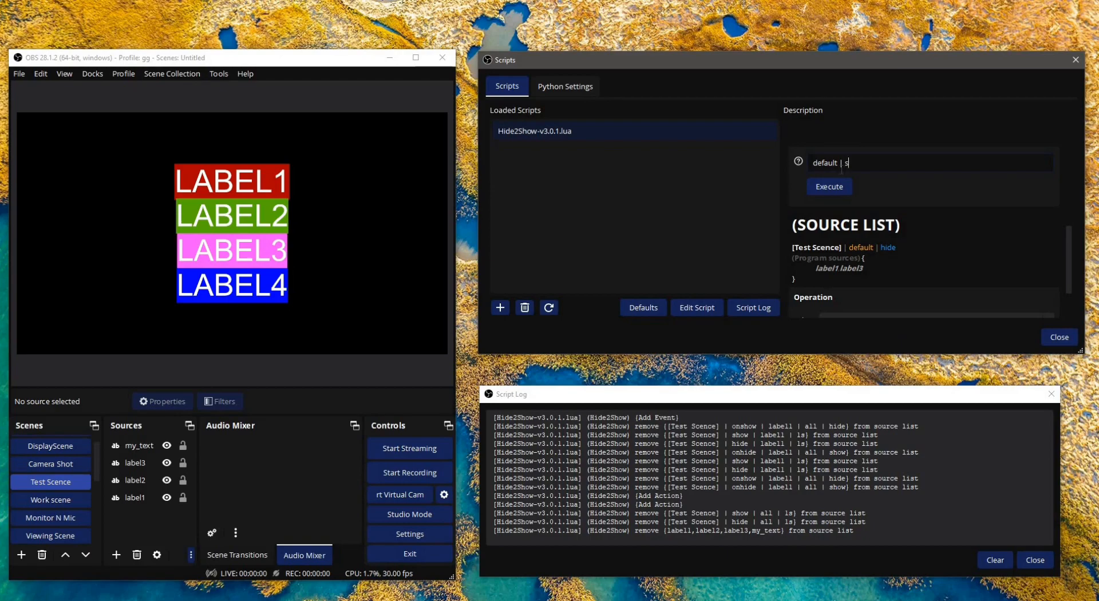
click(830, 187)
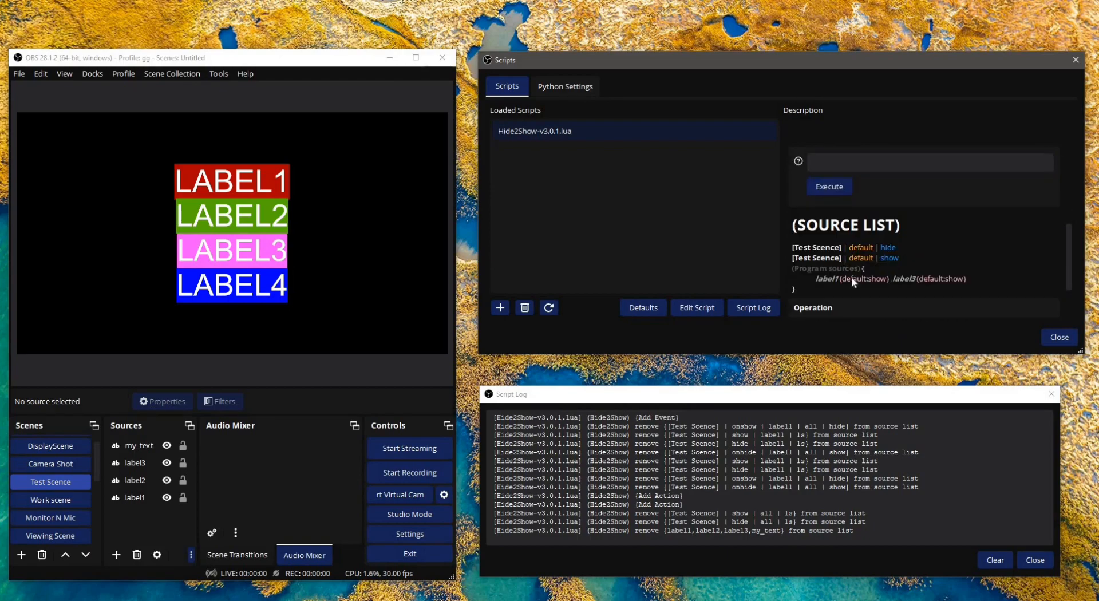
scroll(852, 281, down, 2)
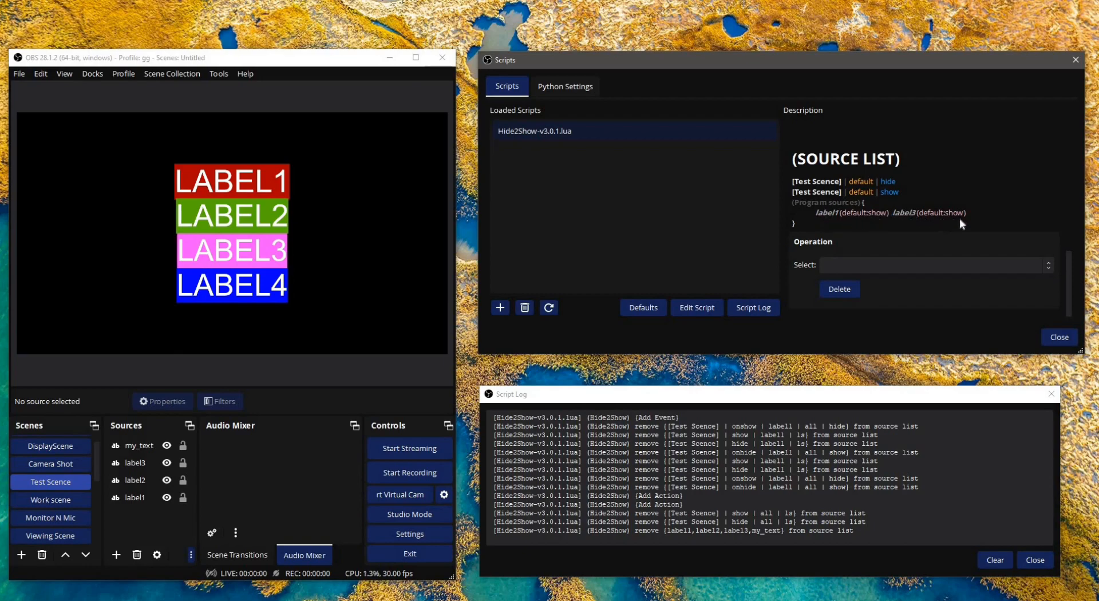
click(890, 263)
click(898, 237)
Add my_text and label2 as program sources by executing "my_text,label2" in the command prompt
scroll(899, 236, up, 2)
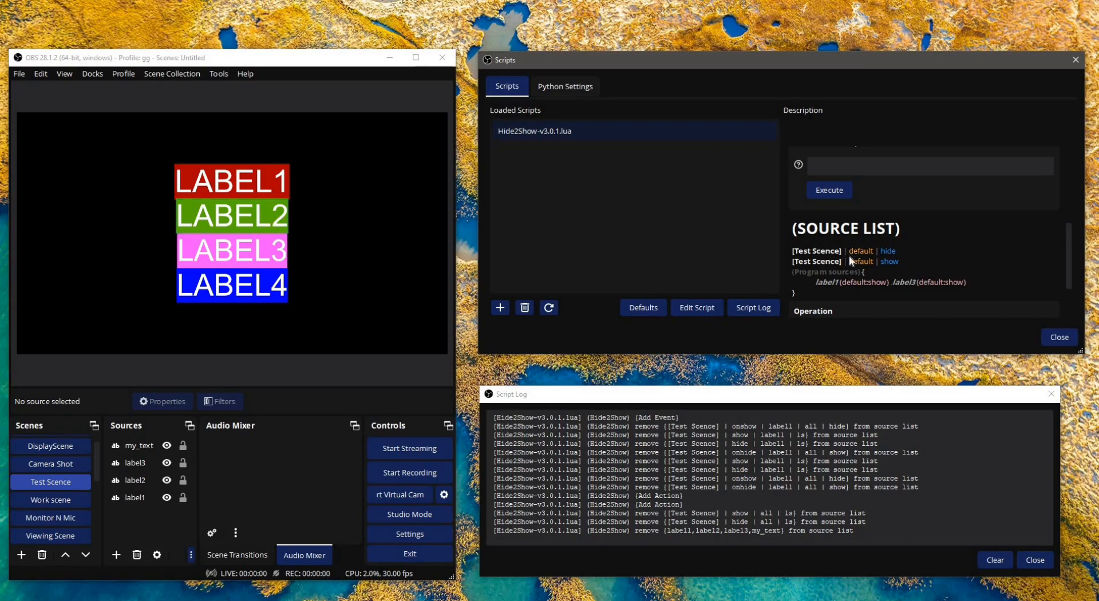
click(853, 169)
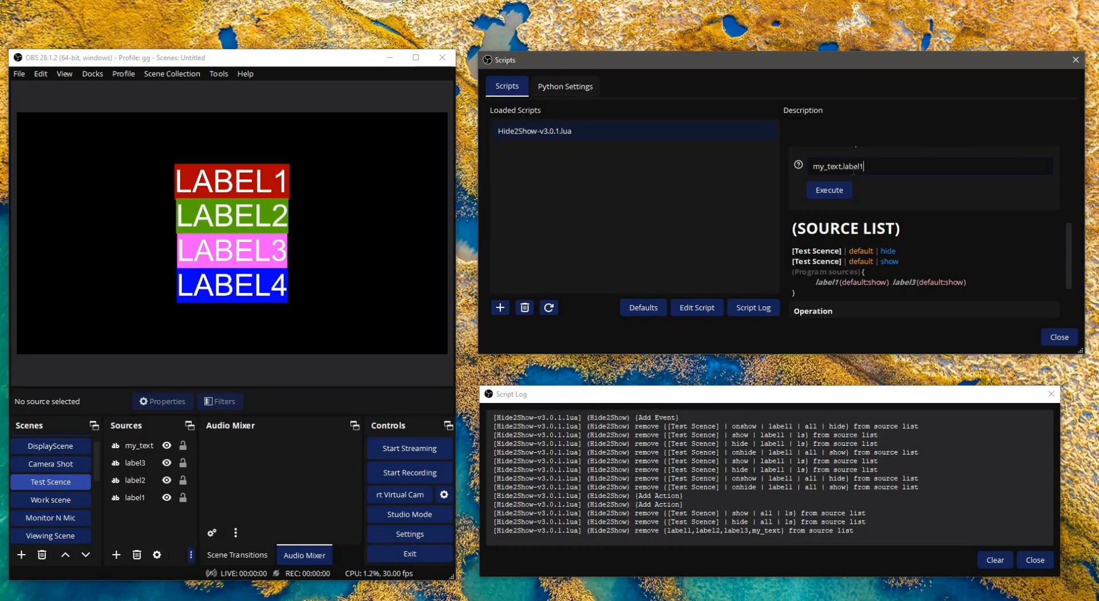
text(2)
click(830, 190)
scroll(898, 218, down, 2)
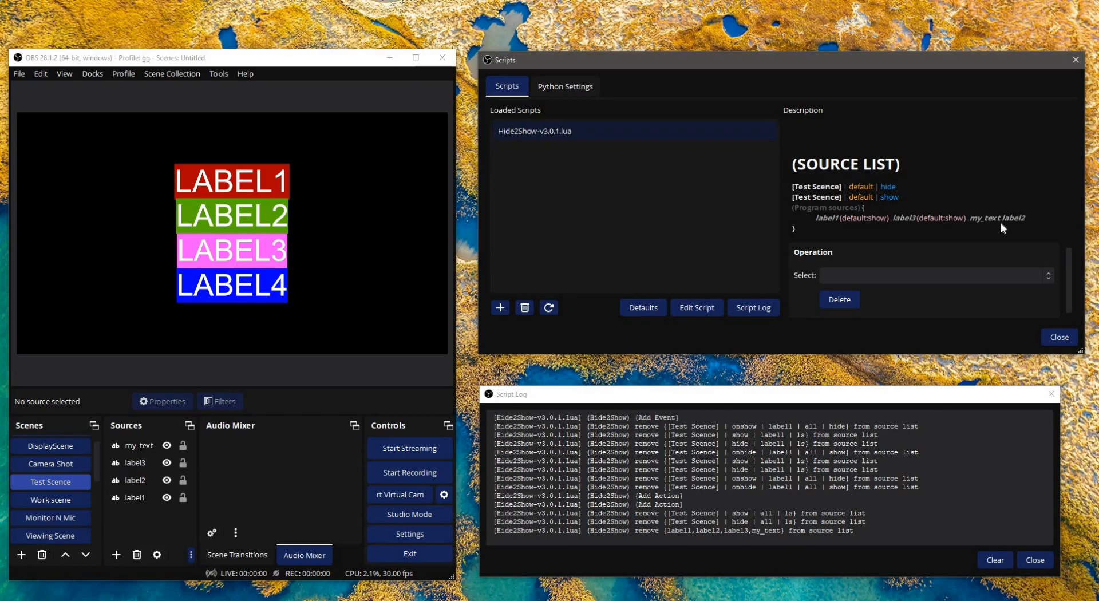
click(936, 277)
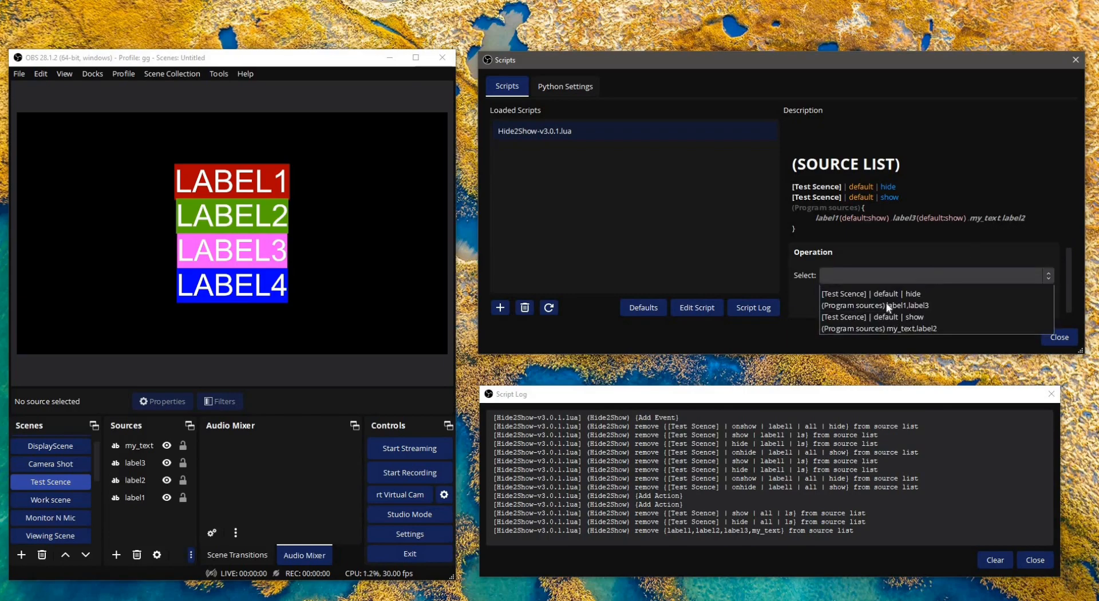
click(910, 231)
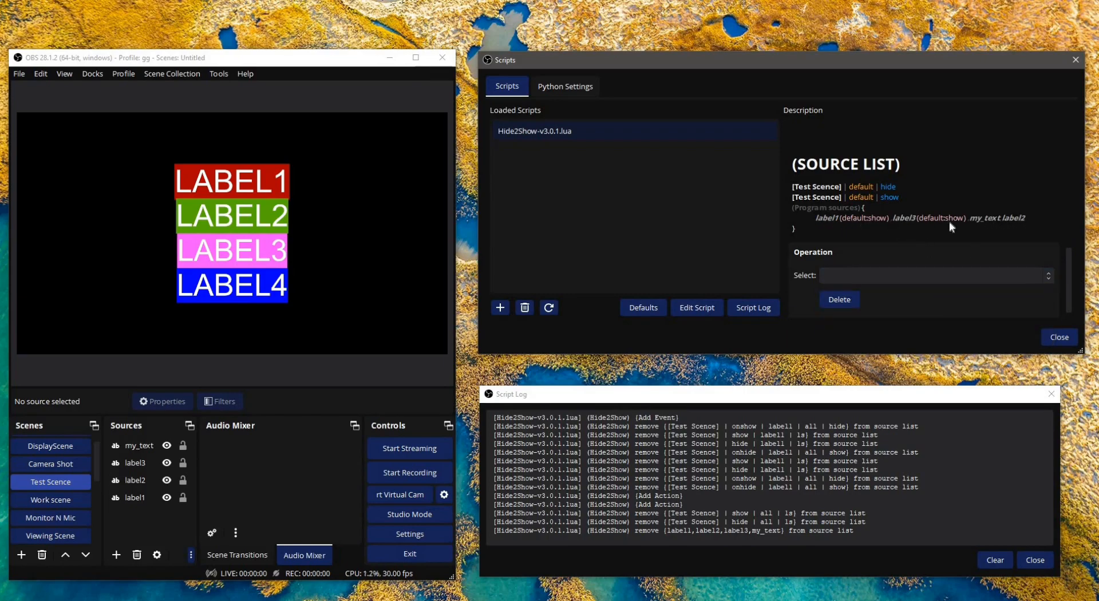
click(868, 271)
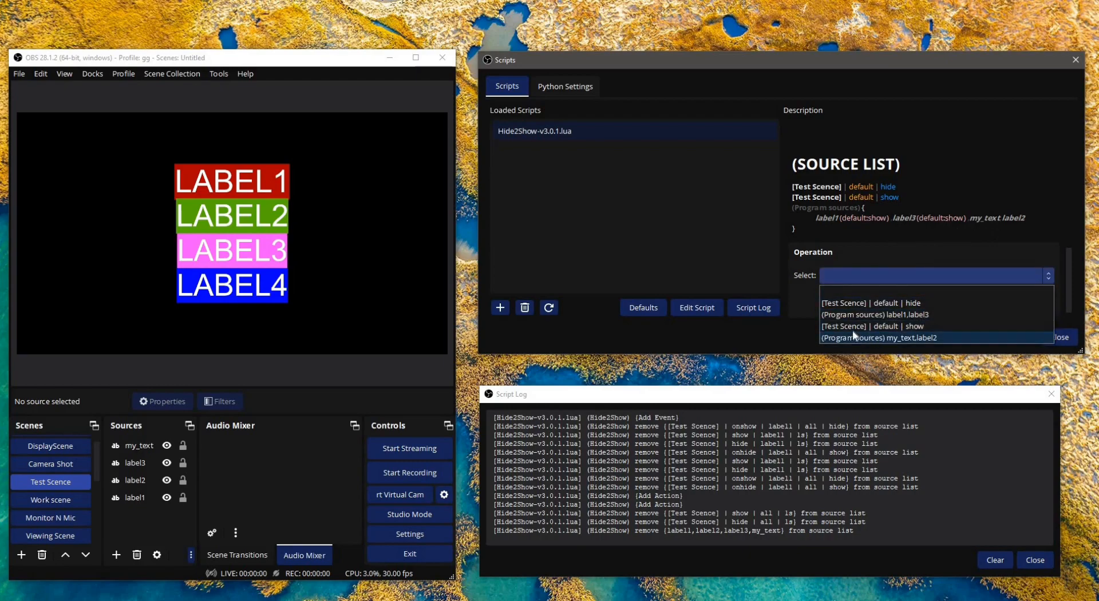
click(945, 199)
Try to hide the program sources my_text and label2 with a default command in the command prompt
scroll(871, 188, up, 3)
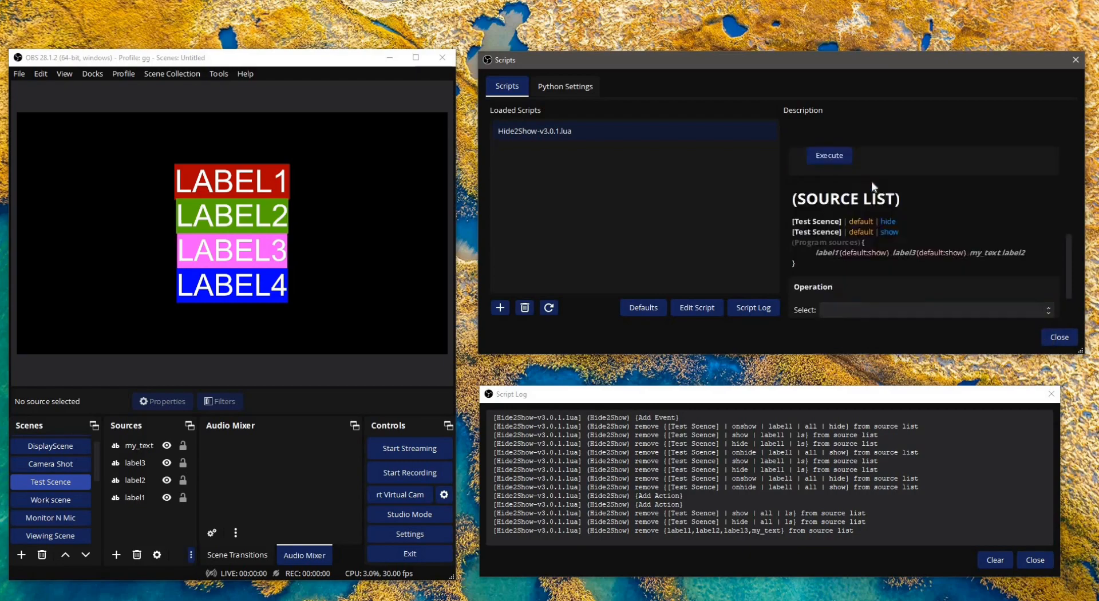
click(833, 199)
text(hd)
key(BackSpace)
key(BackSpace)
text(de)
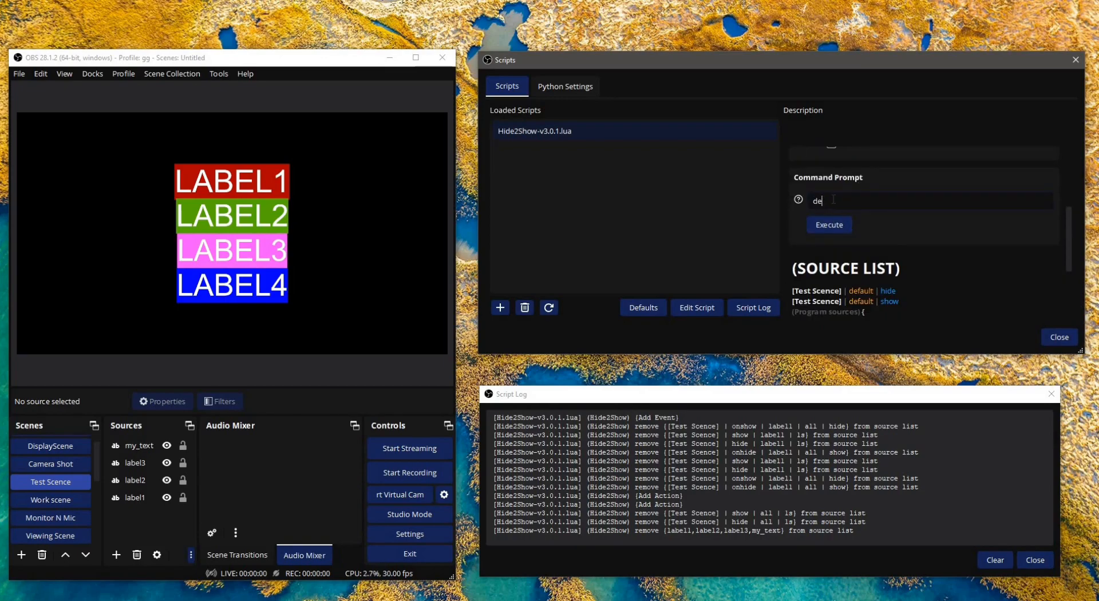
text(fsafault | hide)
click(829, 224)
scroll(910, 255, down, 3)
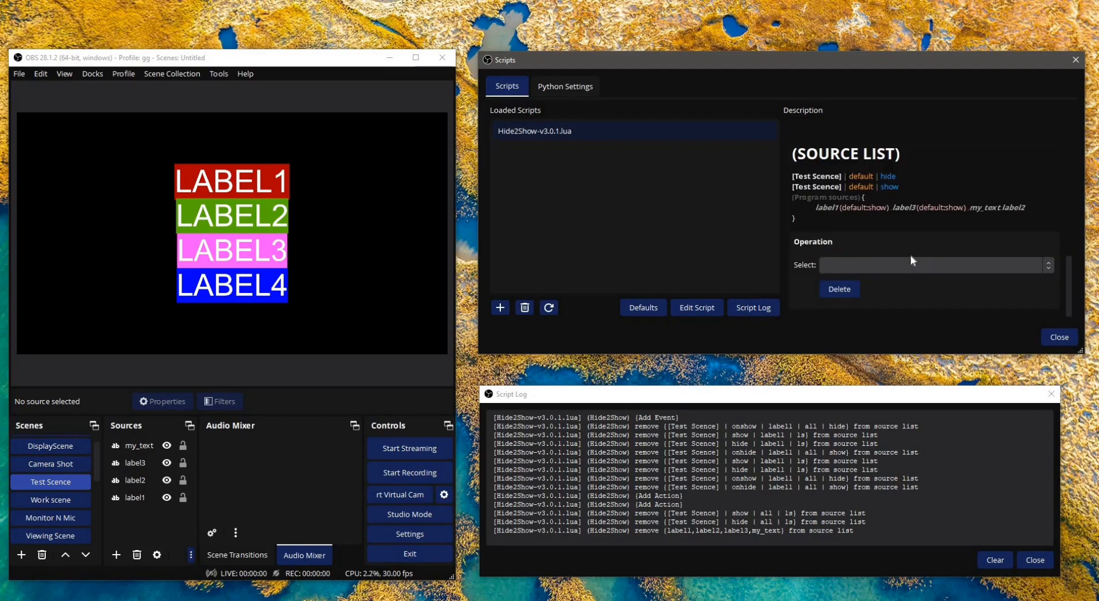
Execute the command "default | hide" for the program sources my_text and label2, and check the resulting source list entries
scroll(885, 218, up, 3)
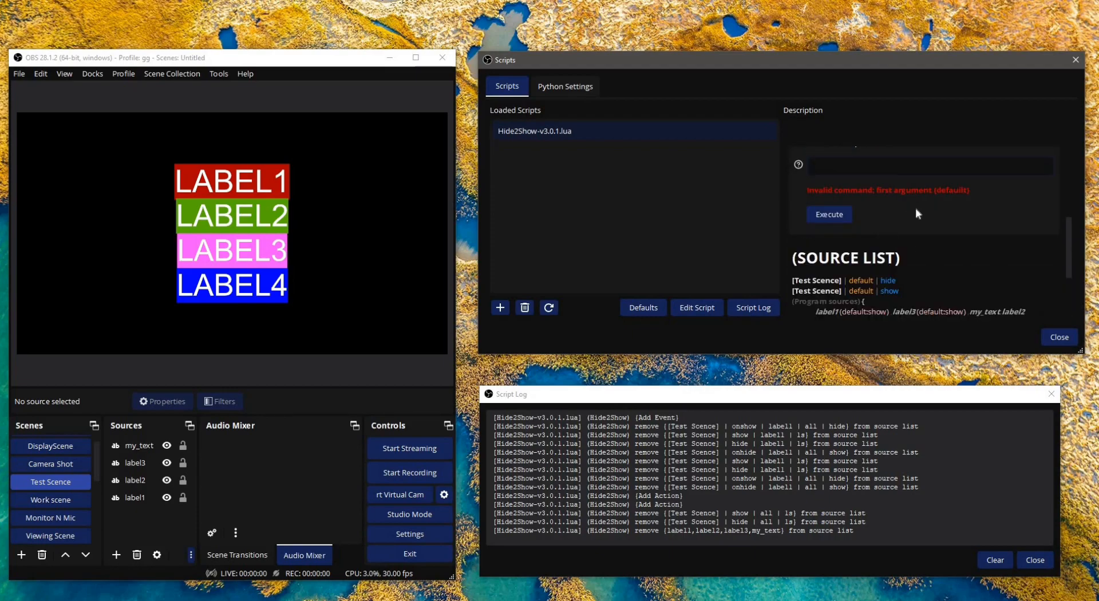
text(default | jhid)
key(BackSpace)
key(BackSpace)
key(BackSpace)
text(hi)
key(BackSpace)
key(BackSpace)
key(BackSpace)
text(hide)
click(835, 216)
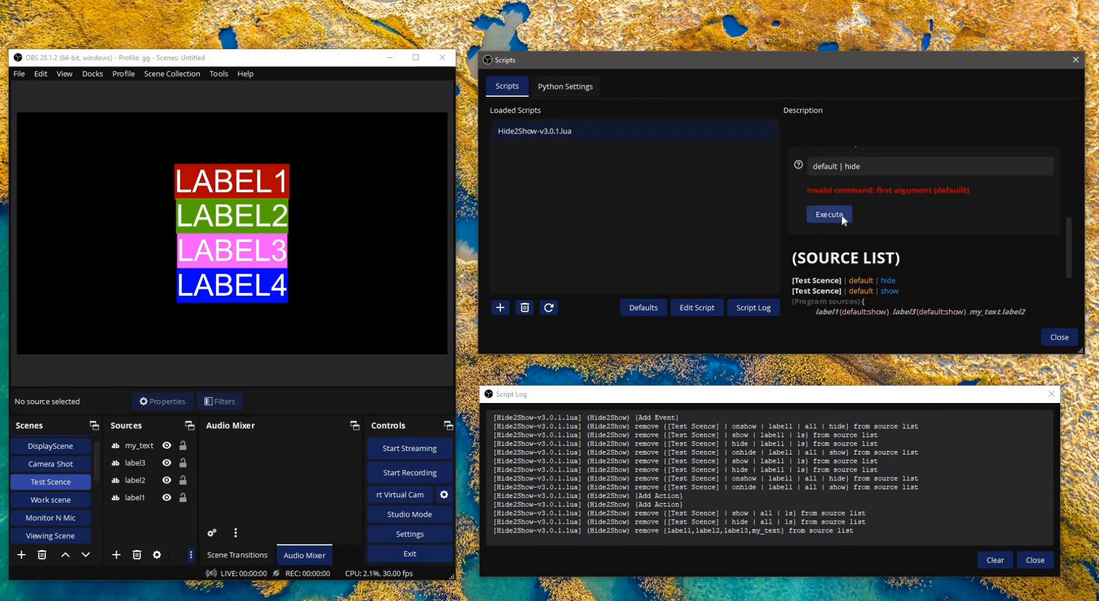
scroll(841, 261, down, 2)
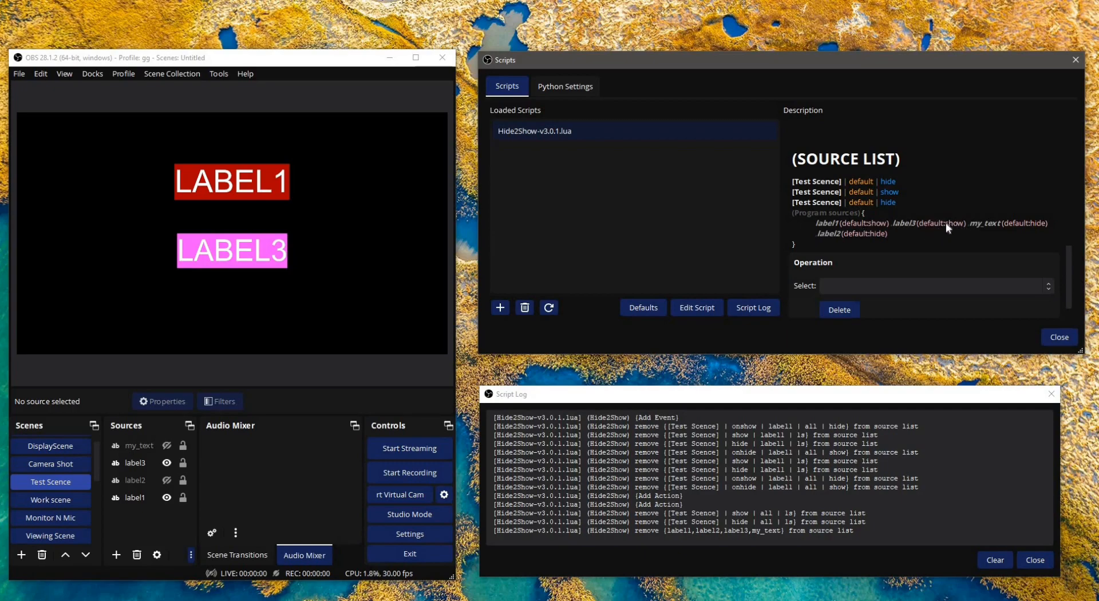
Delete the first "[Test Scence] | default | hide" entry from the source list
click(881, 286)
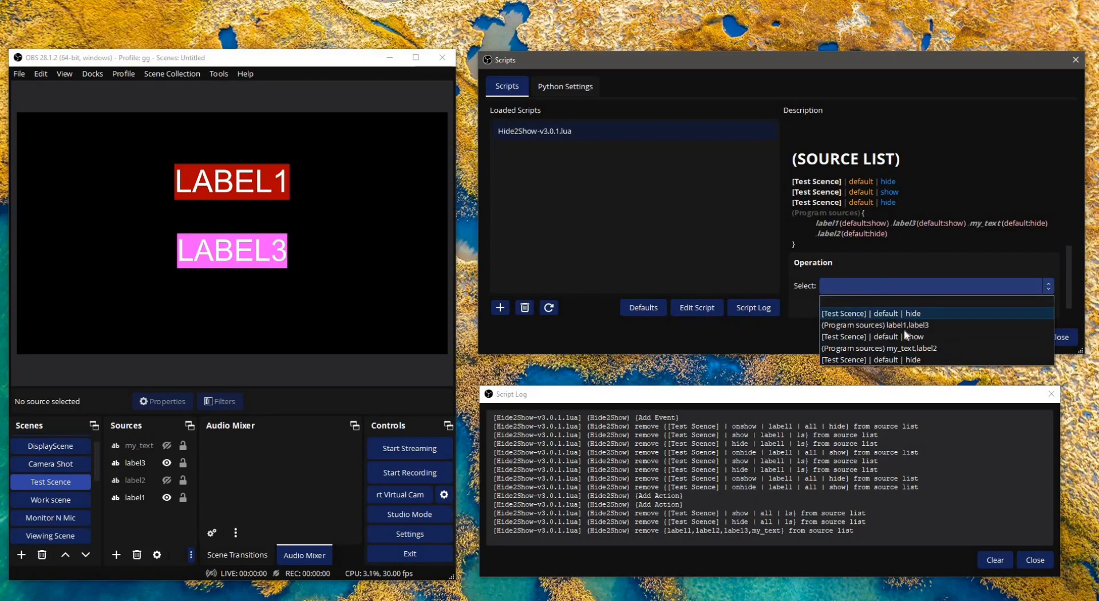
click(889, 313)
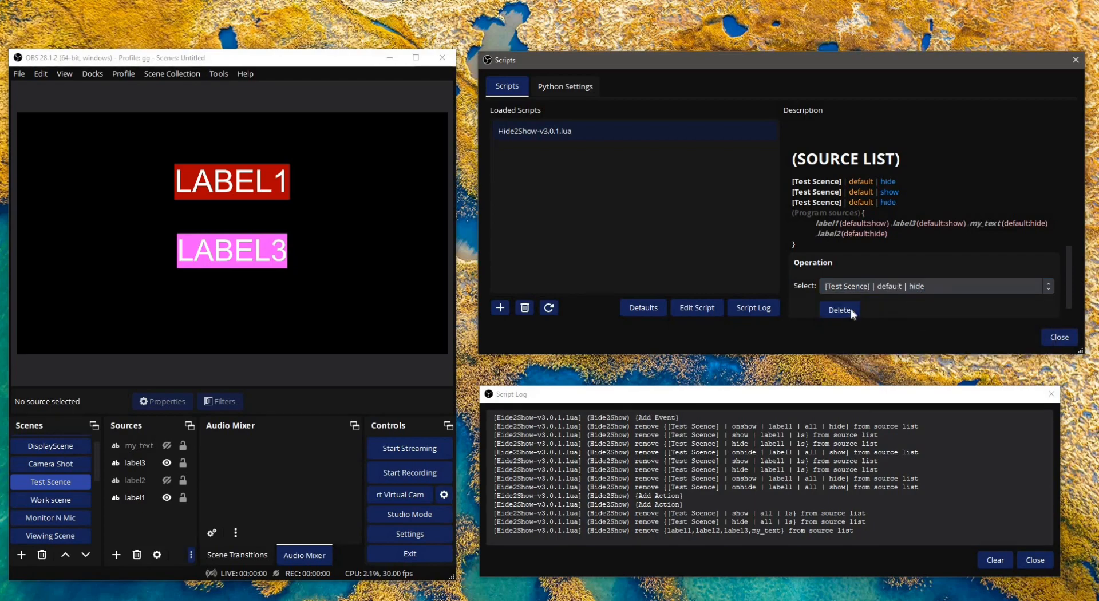
click(848, 310)
click(902, 277)
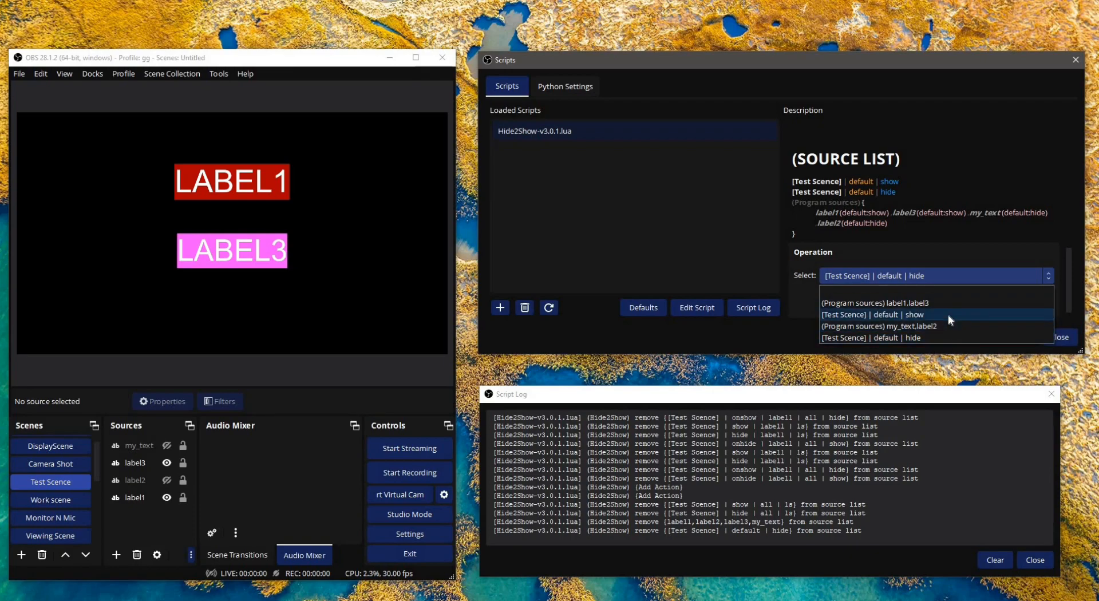
click(888, 206)
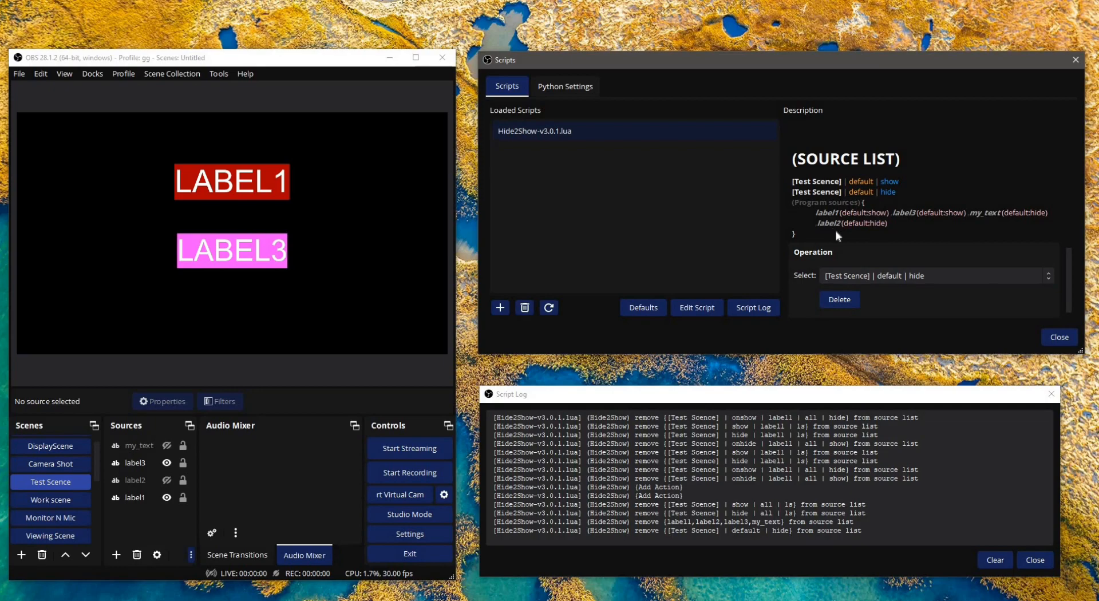
click(899, 277)
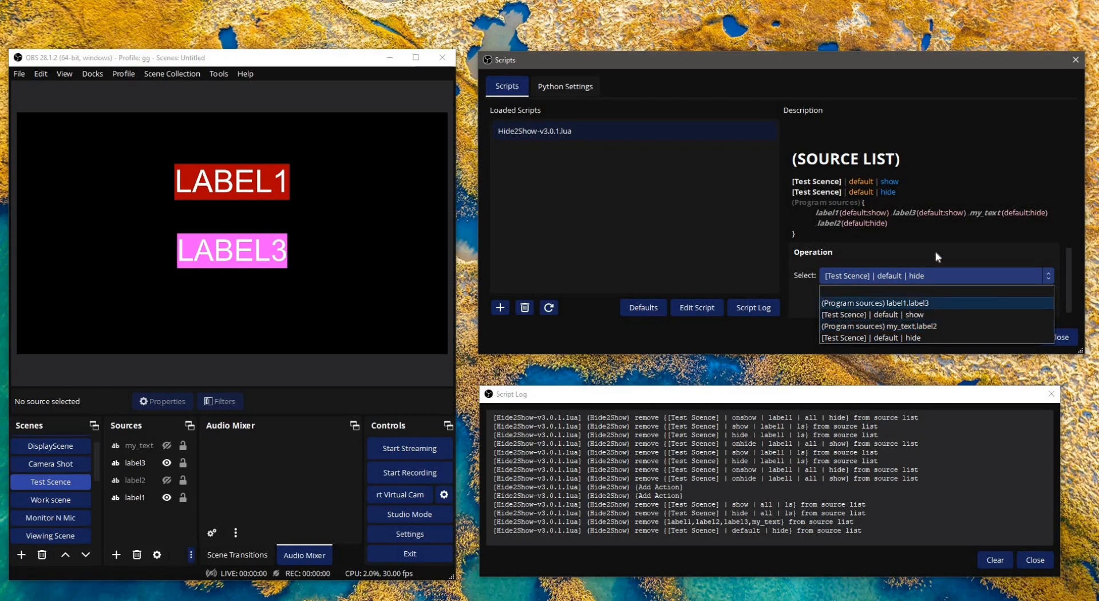
click(926, 182)
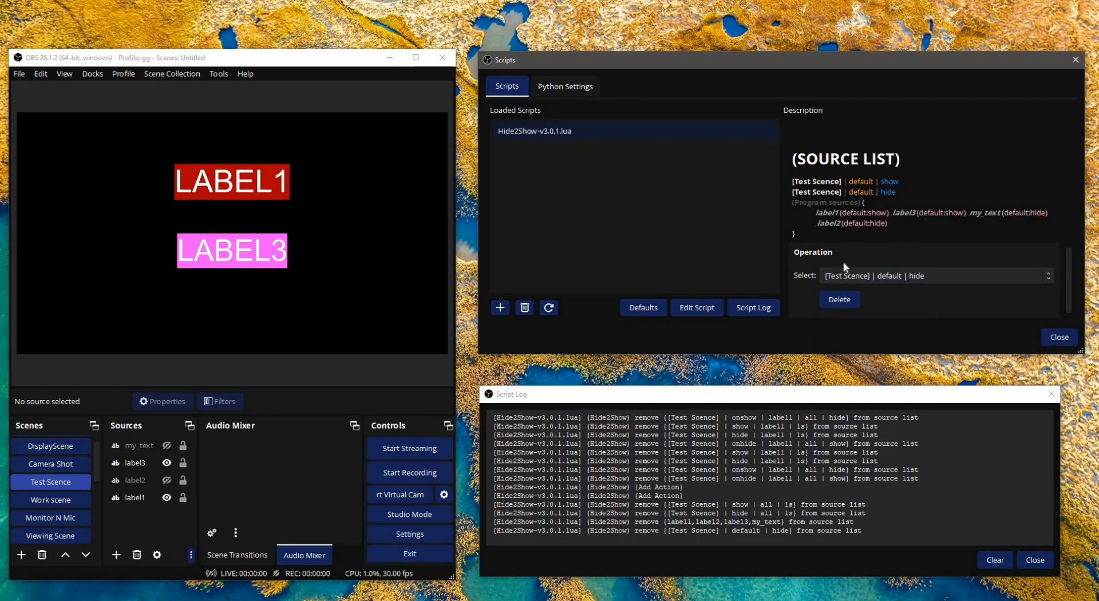
scroll(844, 267, down, 5)
scroll(847, 254, up, 1)
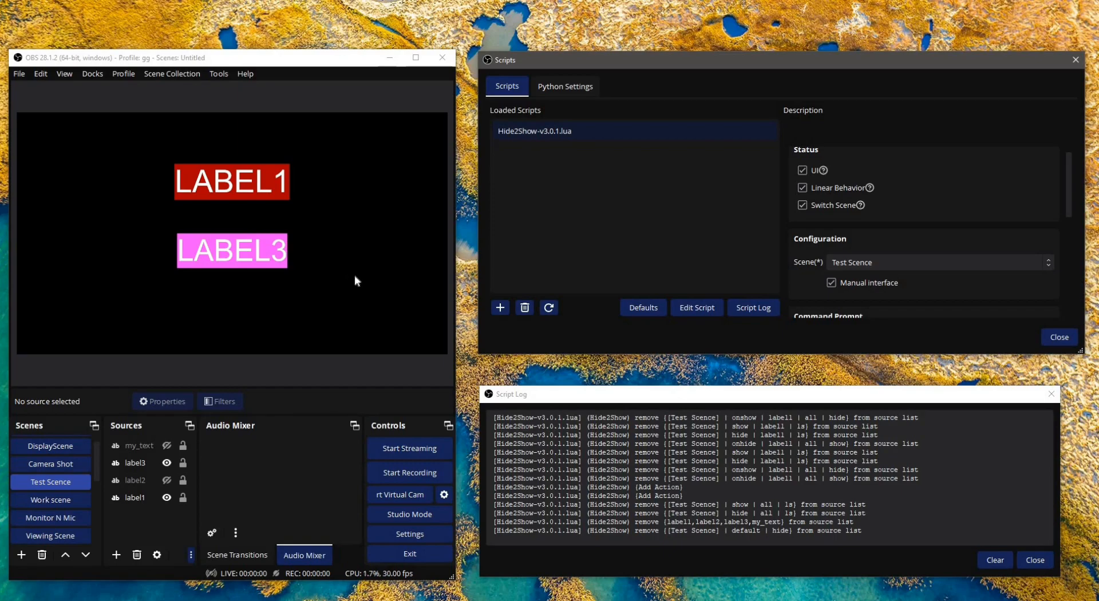
click(566, 229)
key(Escape)
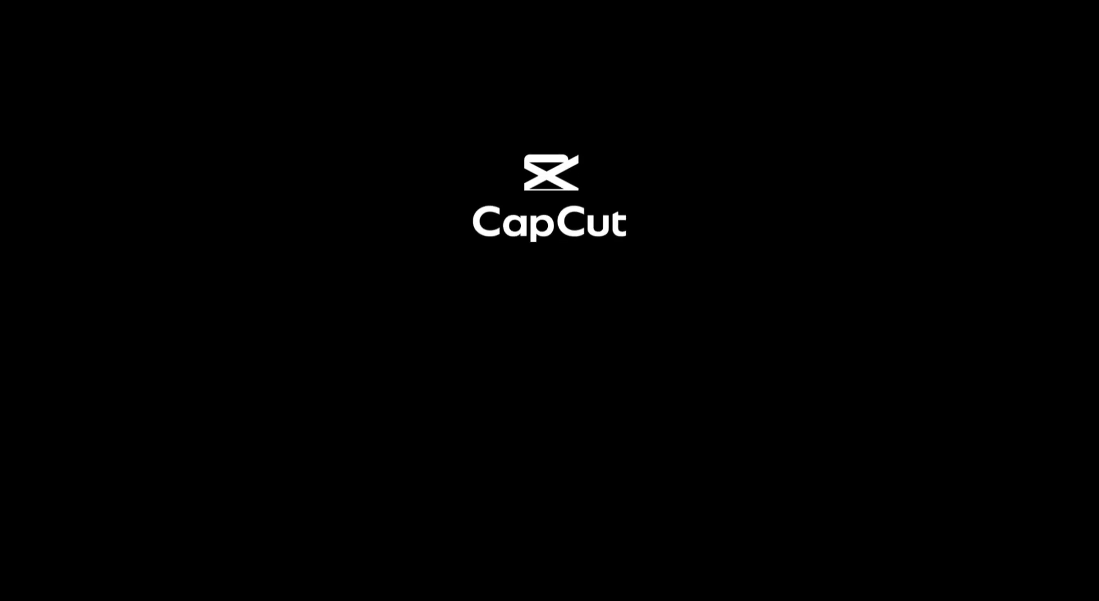